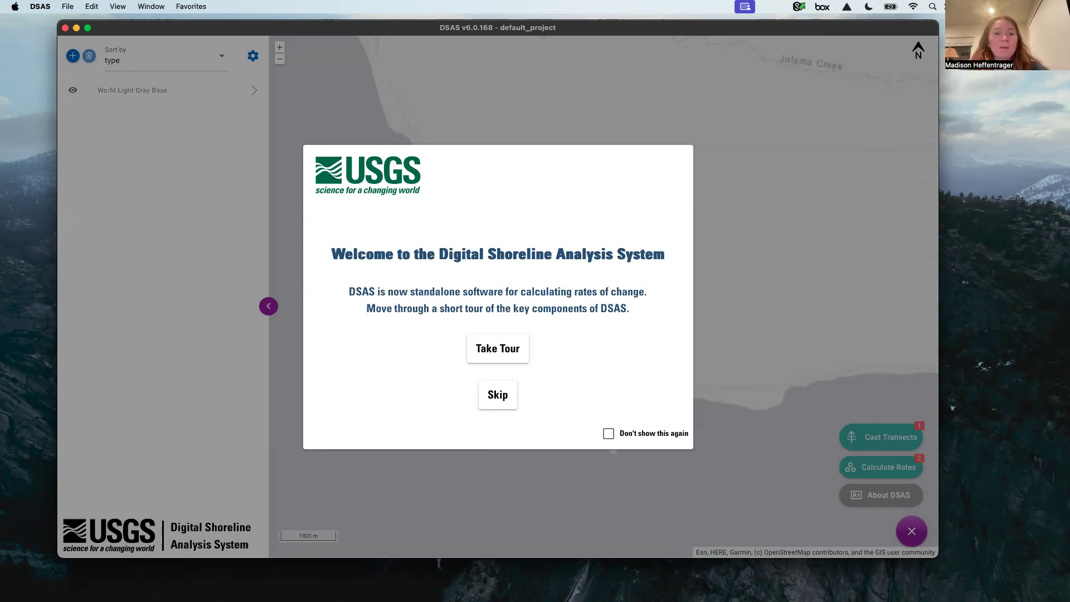
Bring up the USGS DSAS page in Safari and enlarge the window to full desktop layout.
click(48, 116)
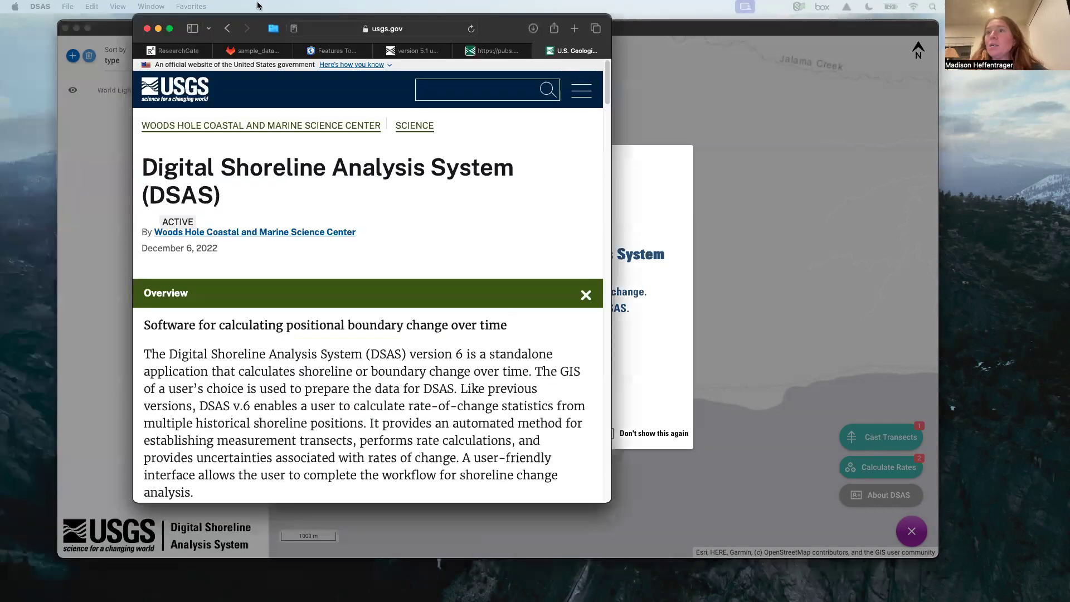
drag(216, 26, 175, 33)
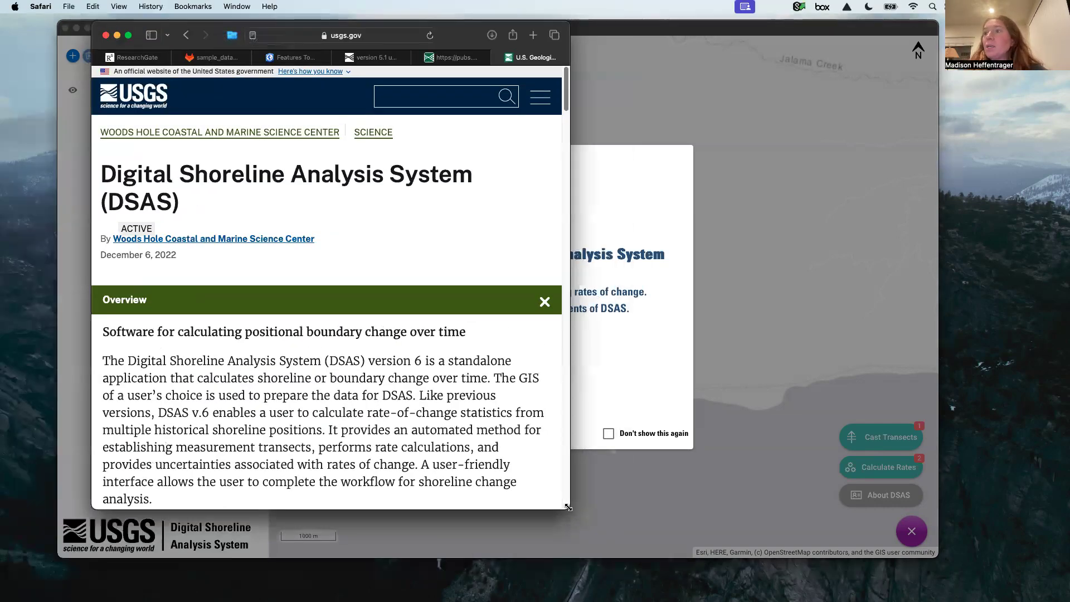
drag(564, 507, 589, 522)
drag(689, 552, 747, 562)
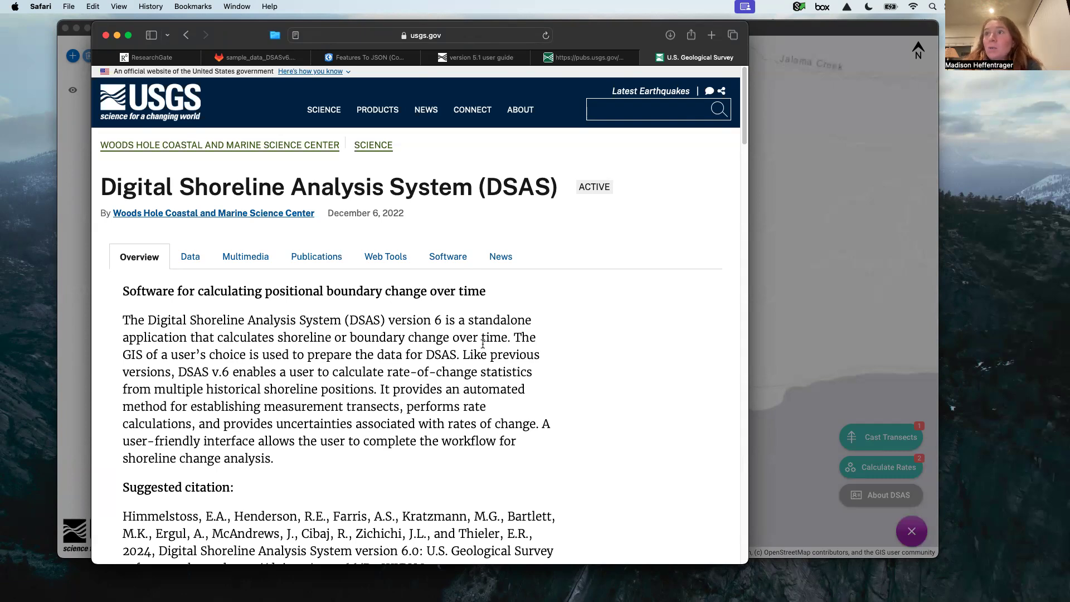
Scroll the DSAS page down to the downloads and the v5.1 user guide note.
scroll(483, 342, down, 10)
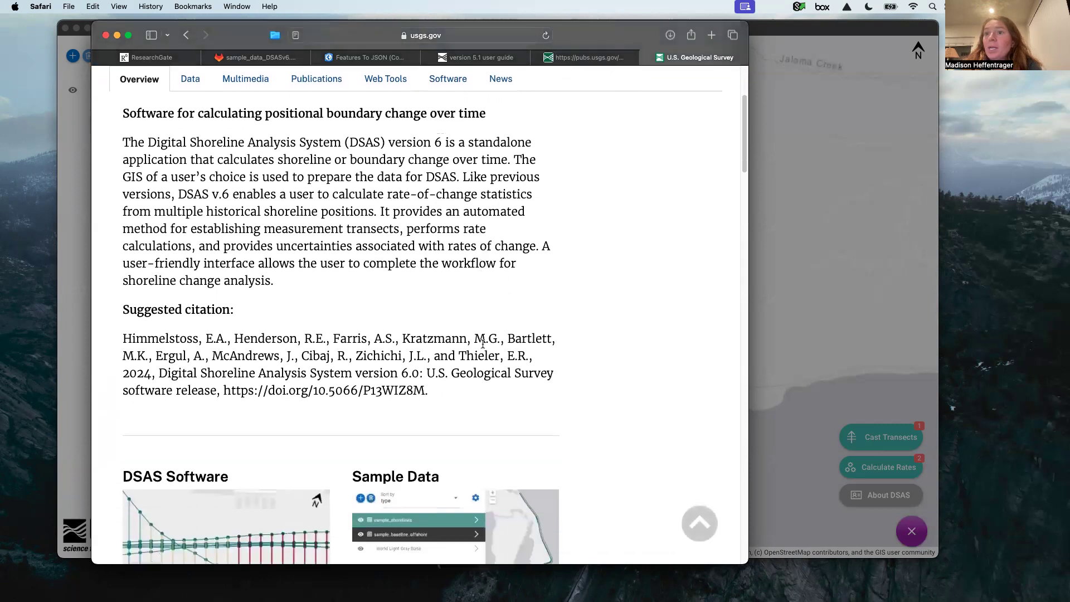
scroll(483, 349, down, 4)
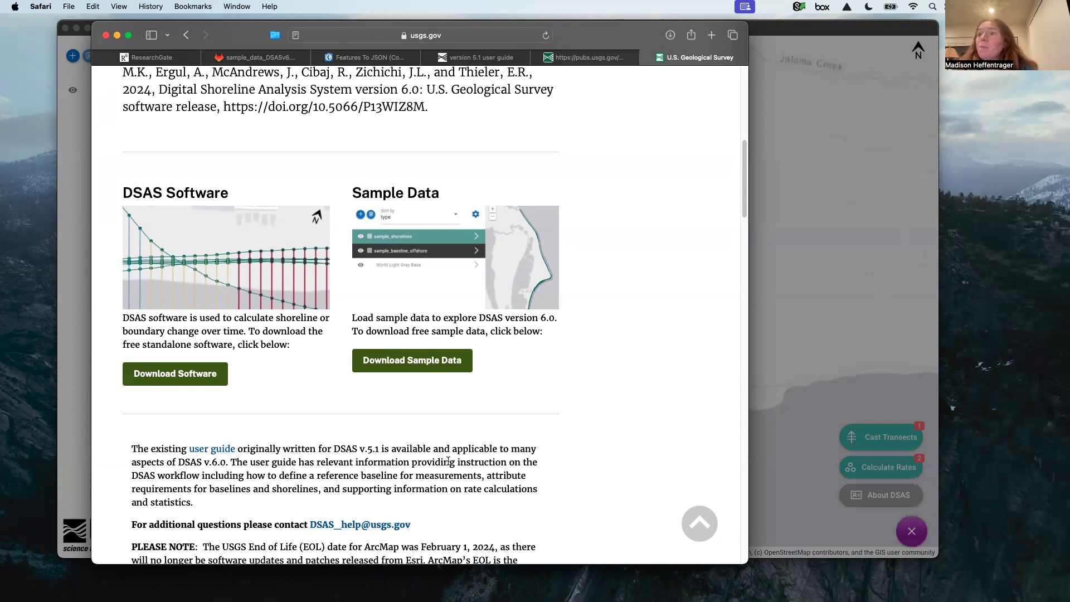
scroll(449, 461, down, 5)
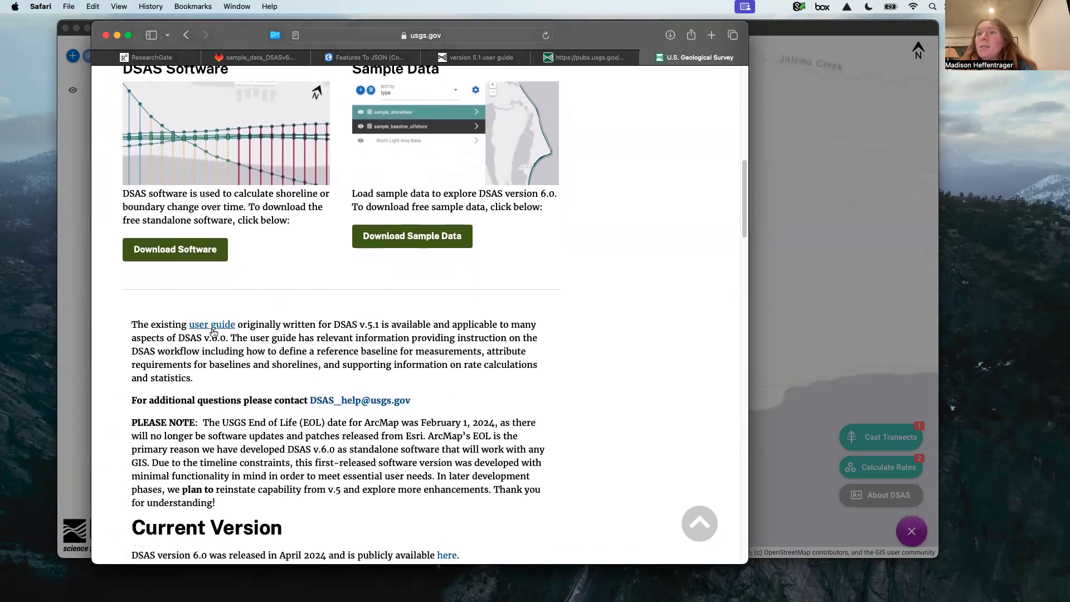
Open the DSAS v5.1 User Guide PDF (ofr20211091.pdf) at its cover page.
click(586, 59)
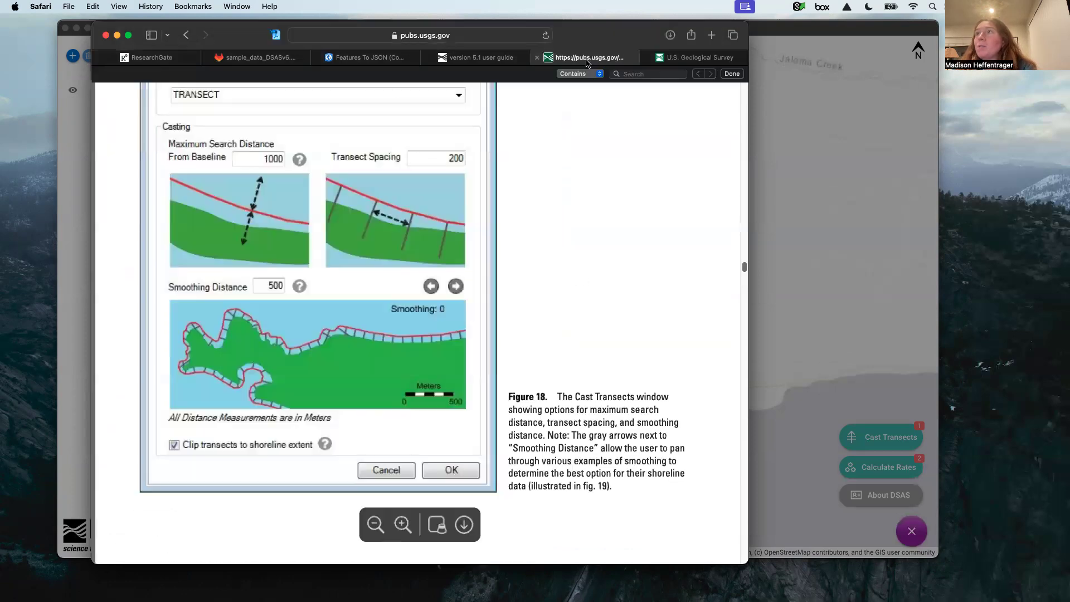
scroll(588, 272, up, 10)
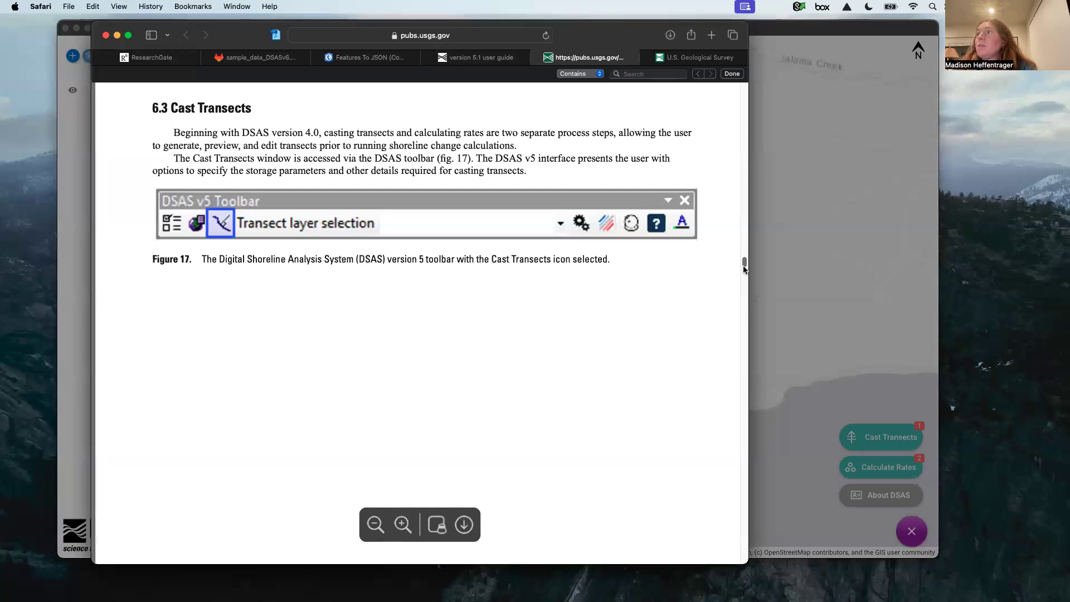
drag(745, 266, 747, 101)
scroll(659, 174, up, 15)
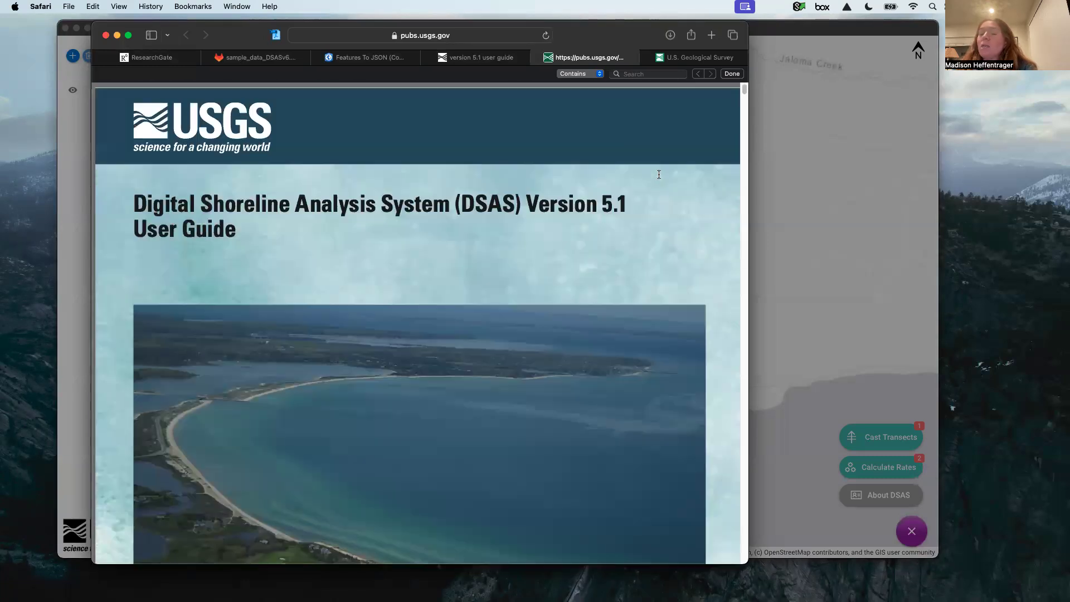
Scroll through the guide's Contents and its list of figures and tables.
scroll(659, 175, down, 8)
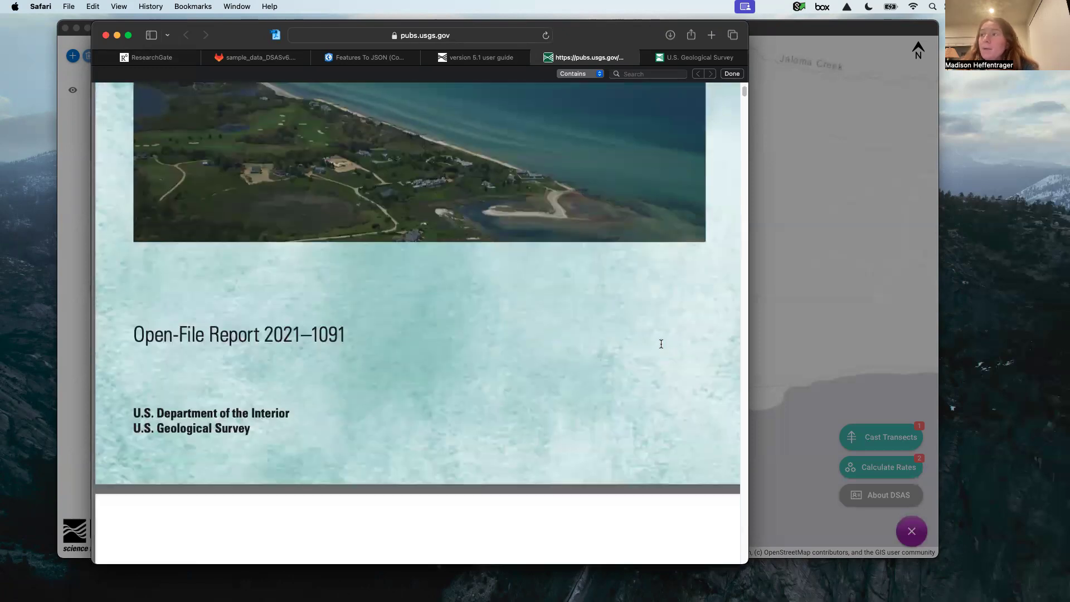
scroll(661, 335, down, 5)
scroll(661, 335, down, 15)
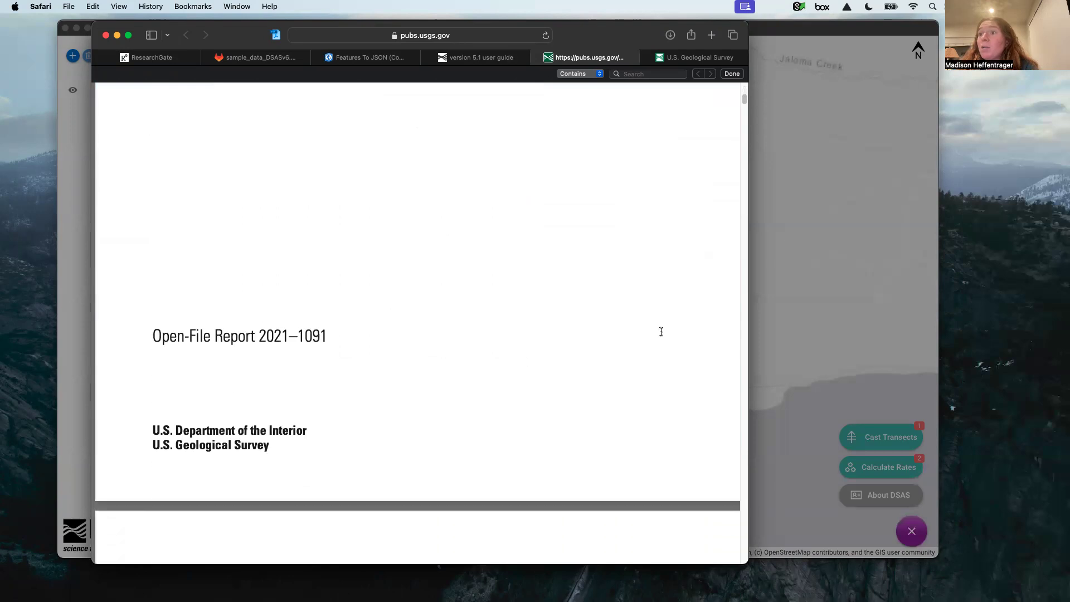
scroll(661, 331, down, 12)
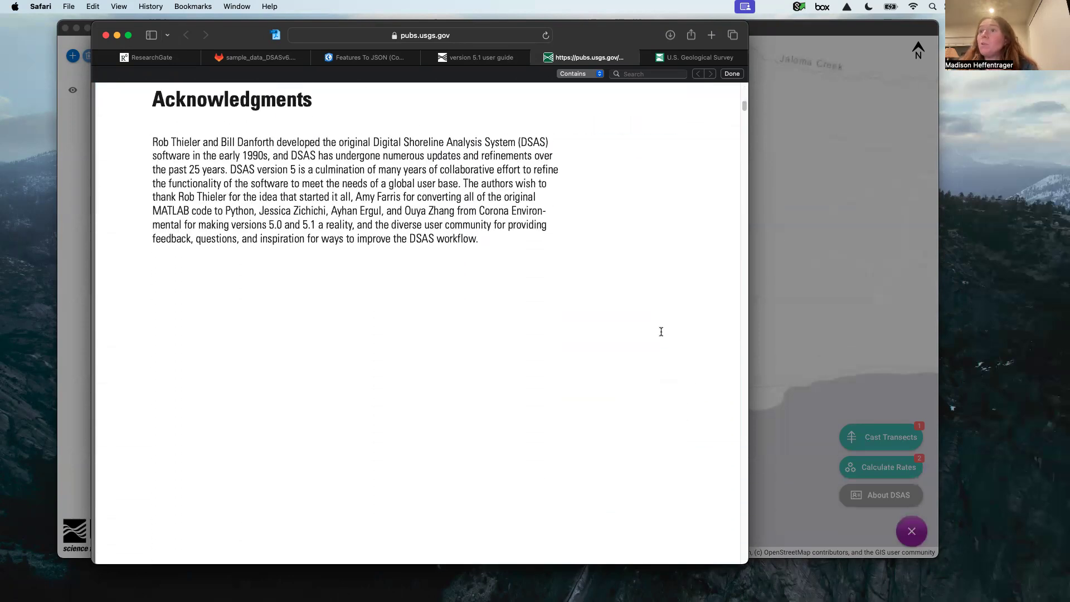
scroll(661, 332, down, 12)
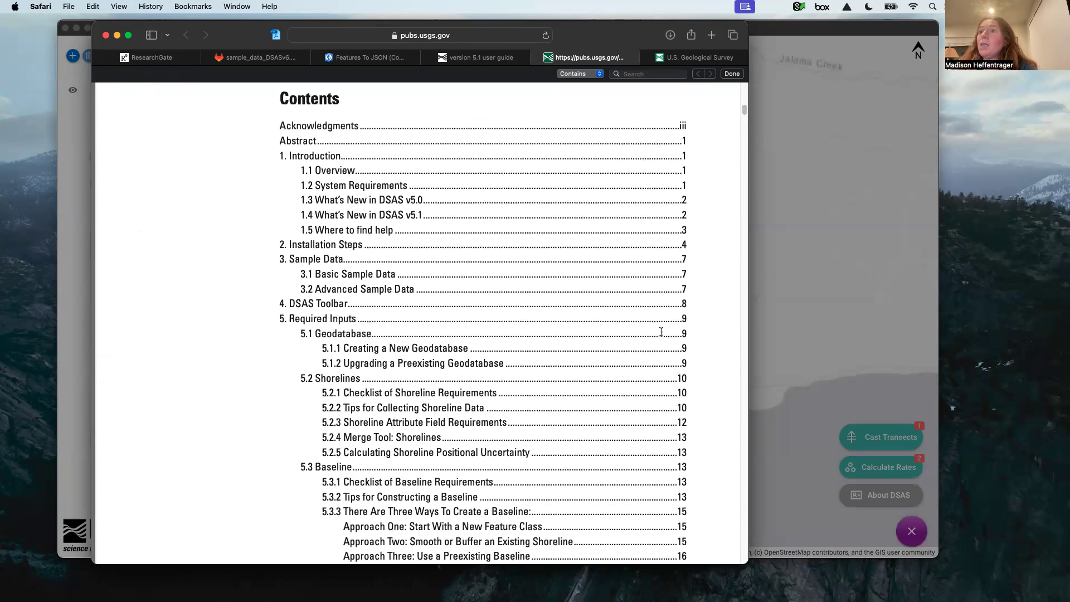
scroll(662, 332, down, 12)
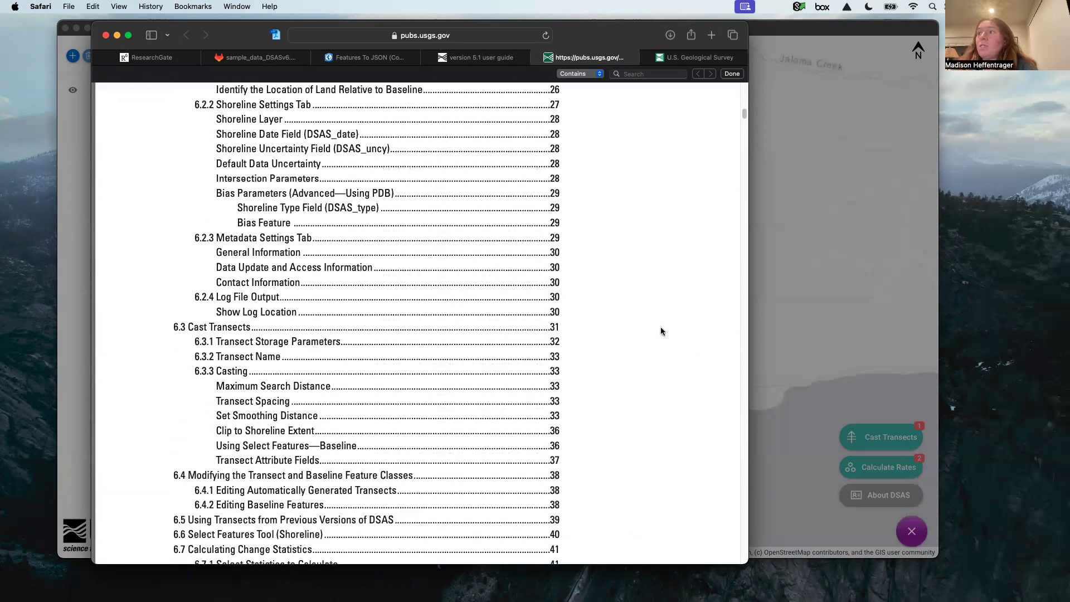
scroll(663, 329, down, 15)
scroll(663, 323, down, 15)
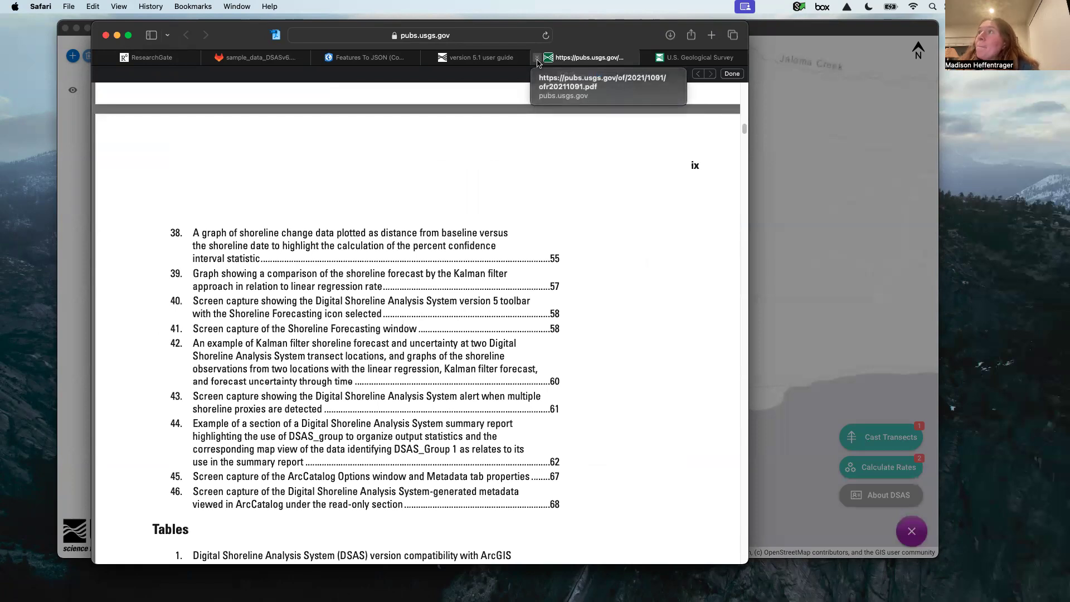
Minimize Safari and start the DSAS guided tour with Take Tour.
click(117, 36)
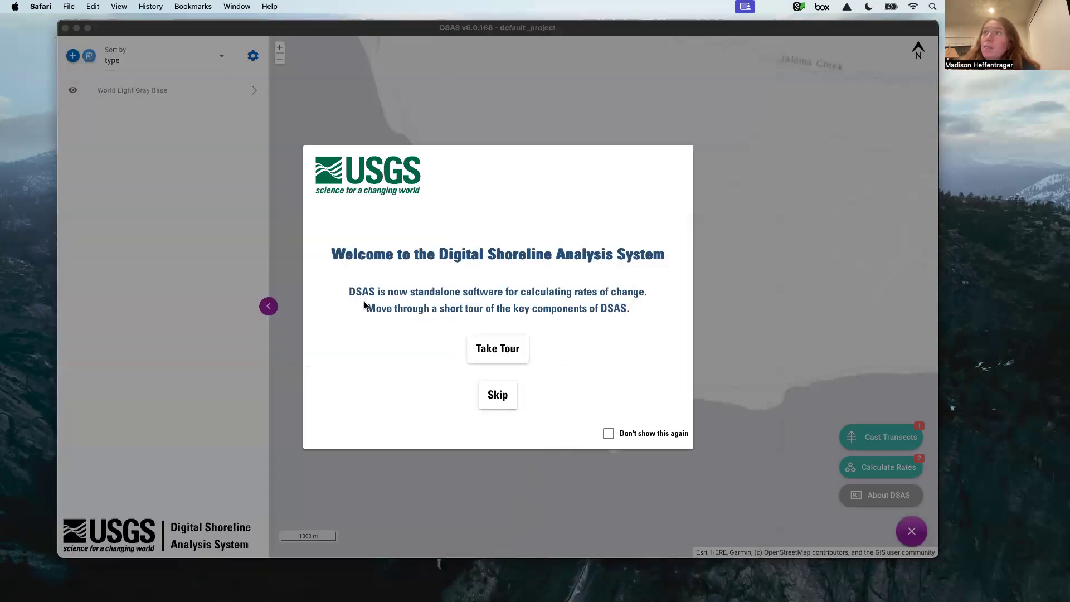
click(505, 355)
click(502, 355)
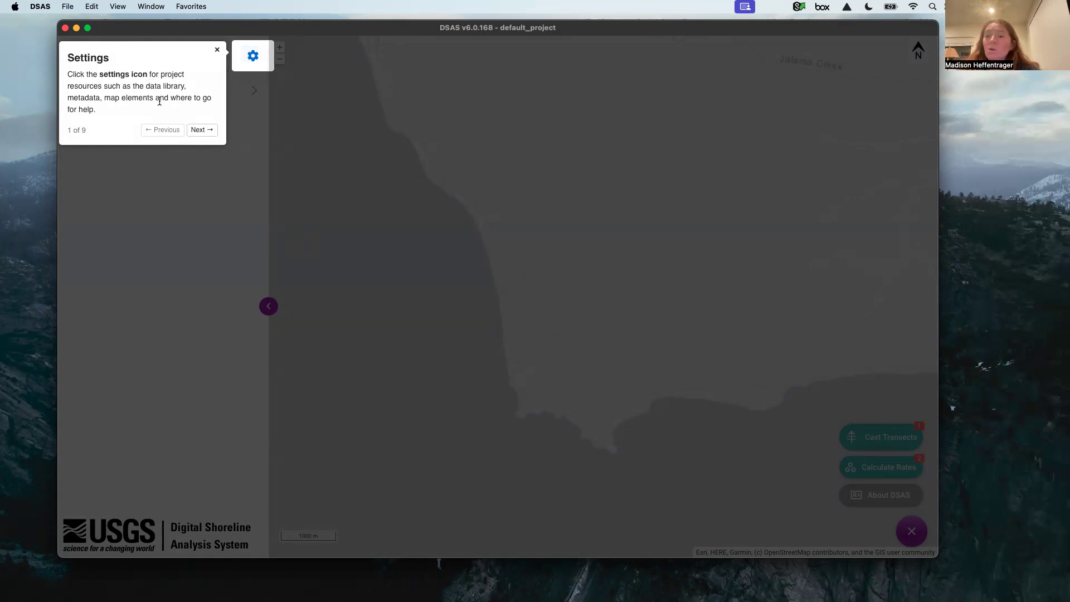
Advance the tour to step 4 of 9, showing the Add Layer dialog's data library files.
click(202, 132)
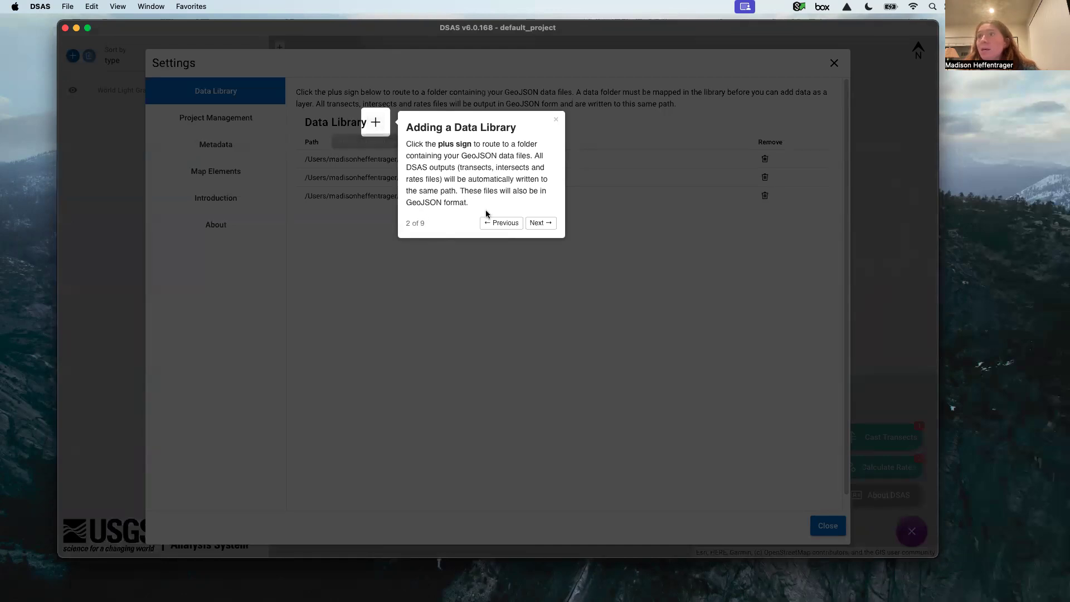
click(543, 225)
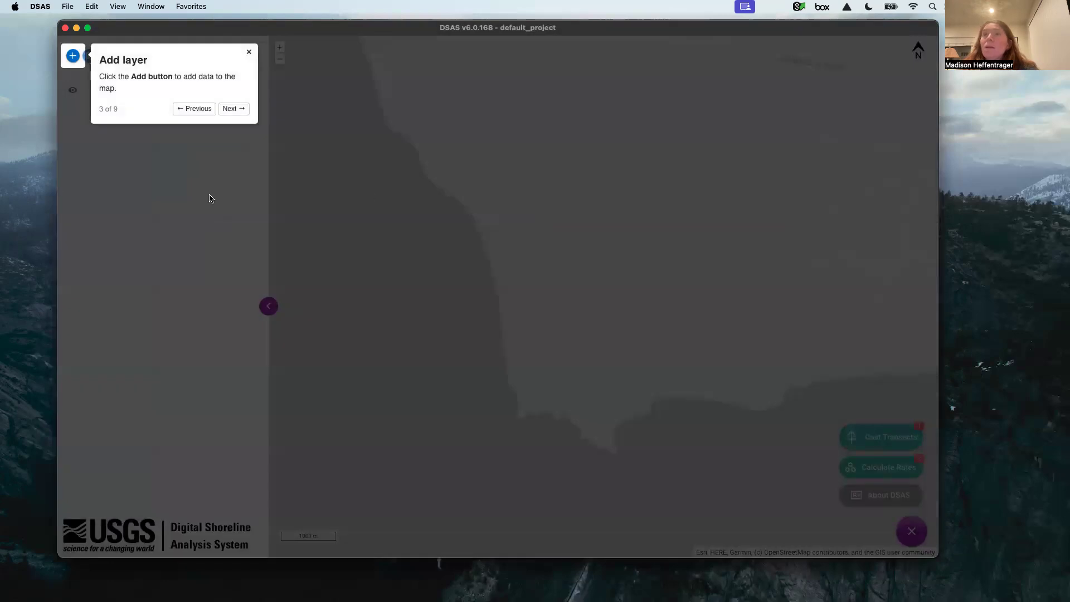
click(194, 109)
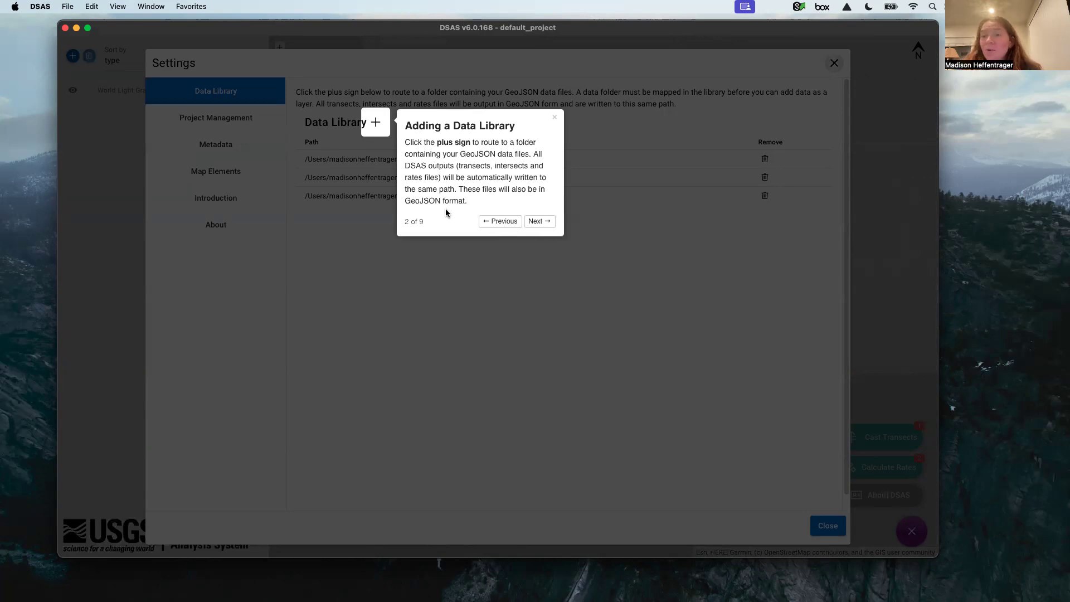
click(539, 221)
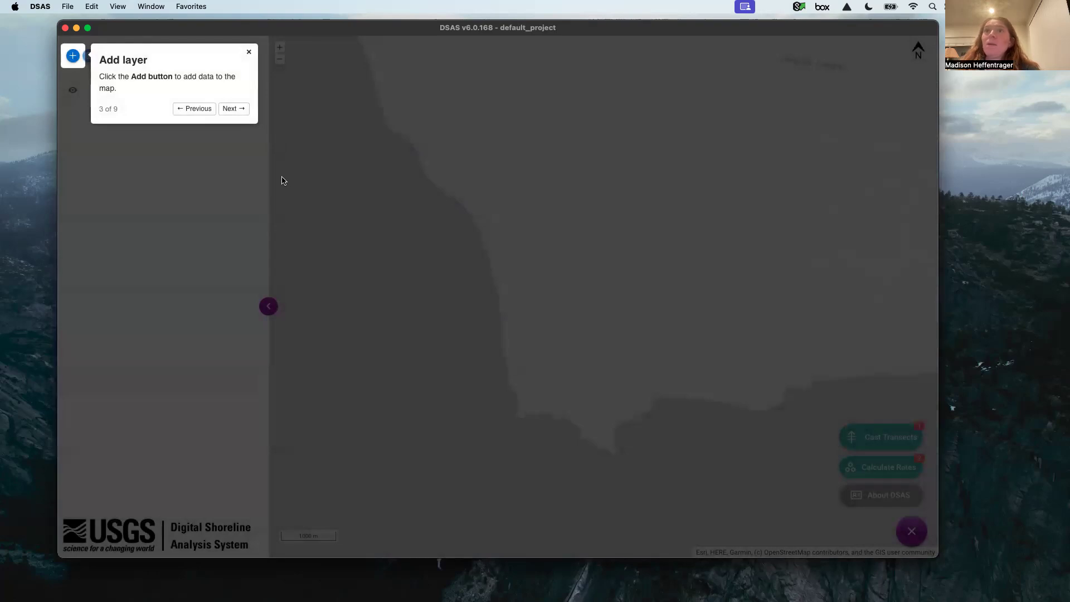
click(239, 109)
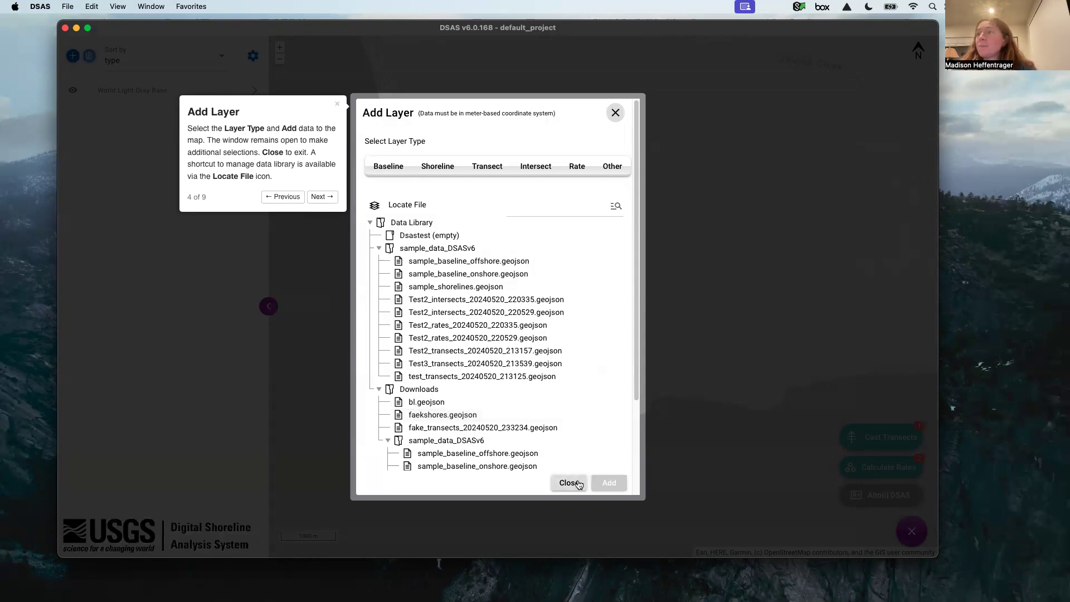
Step the tour through layer controls and DSAS tools to the final v6.0 workflow infographic.
click(325, 198)
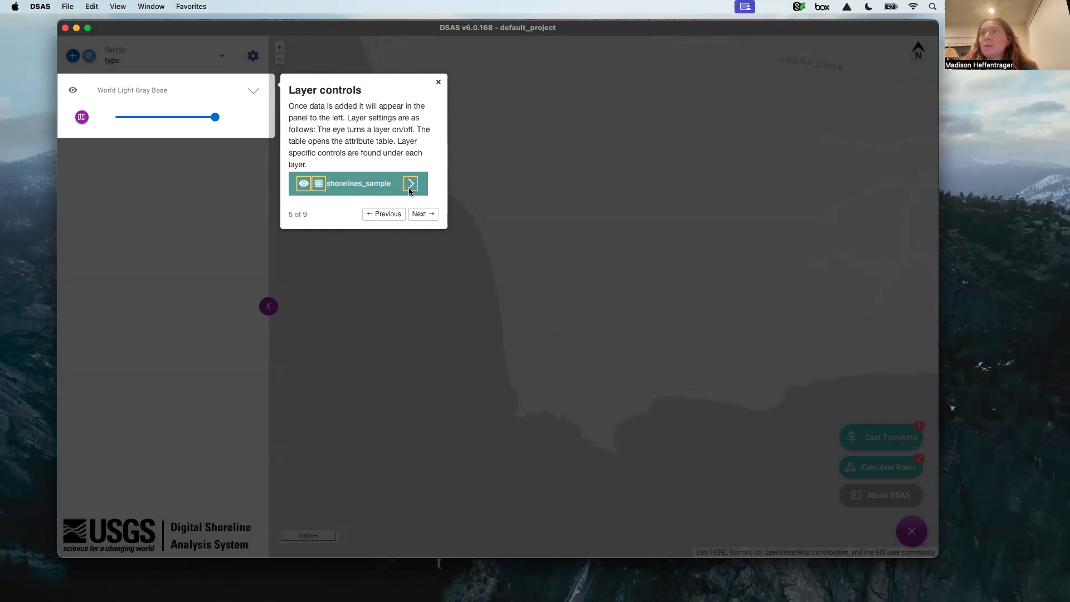
click(425, 215)
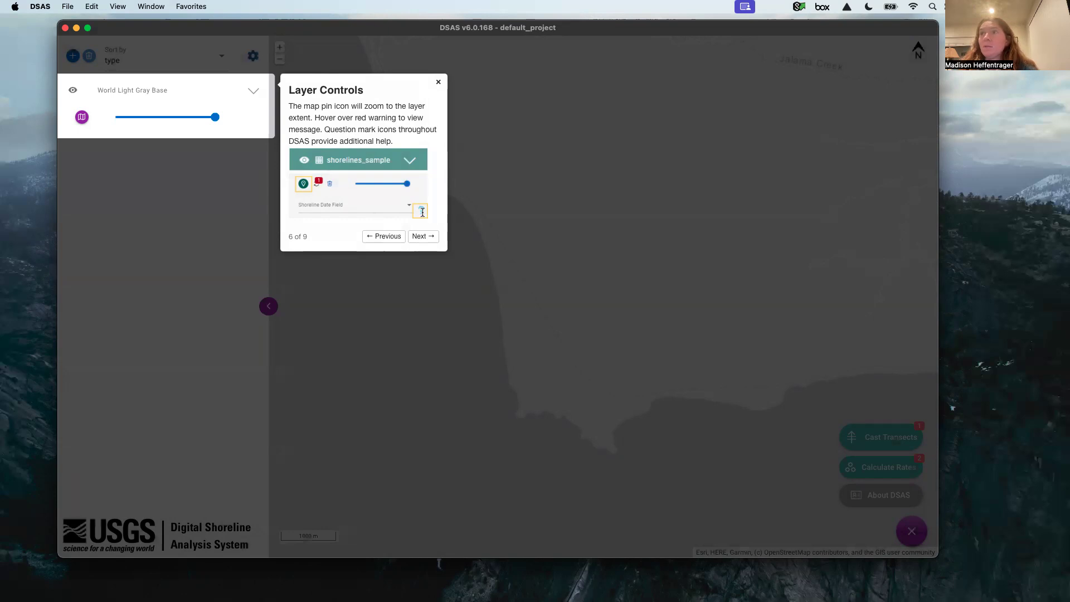
click(420, 238)
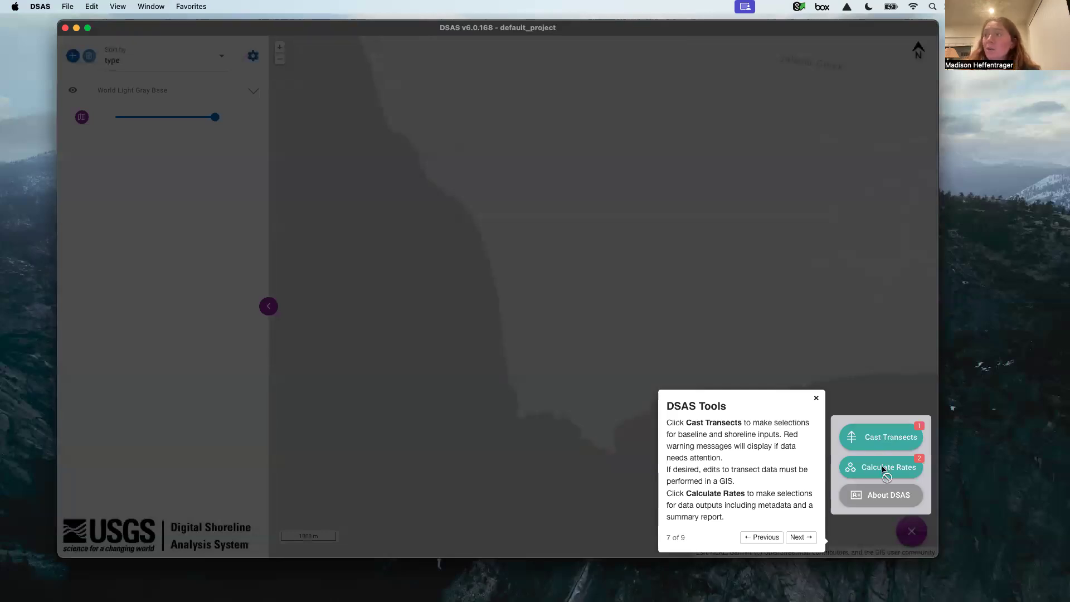
click(807, 540)
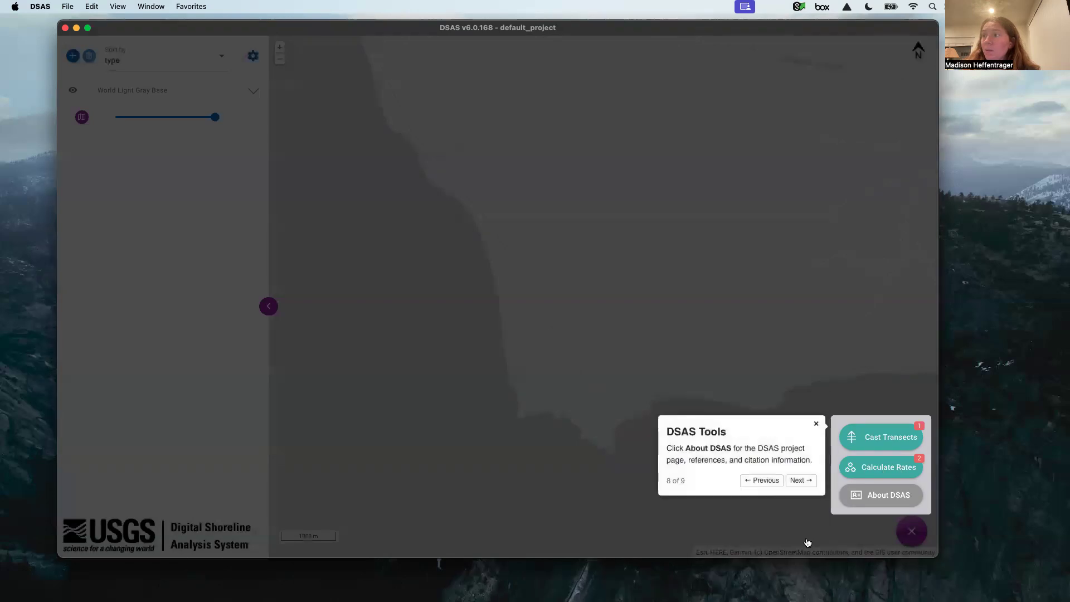
click(806, 482)
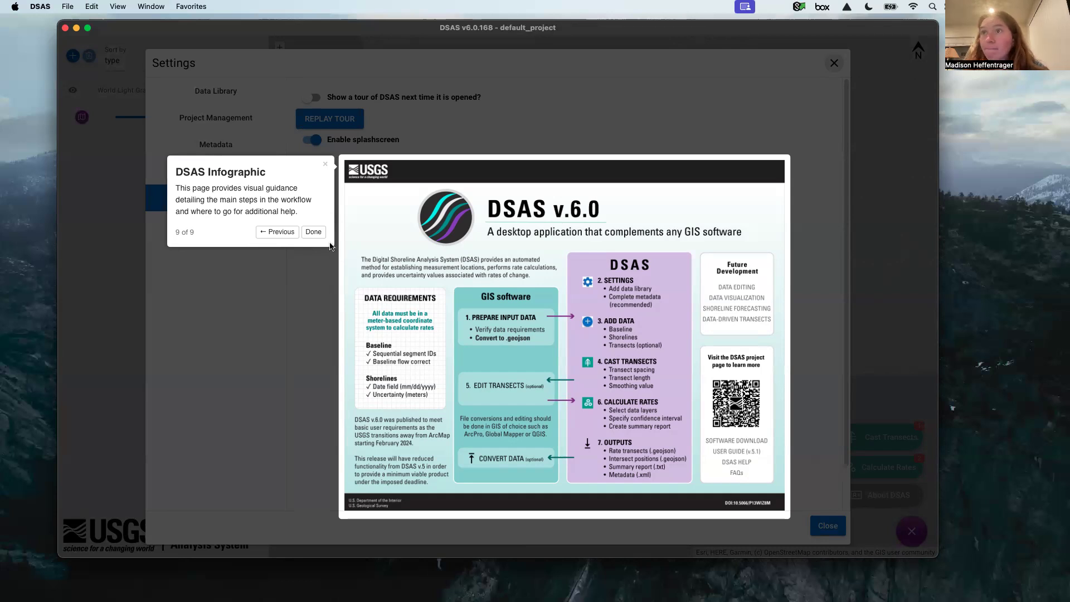
click(316, 232)
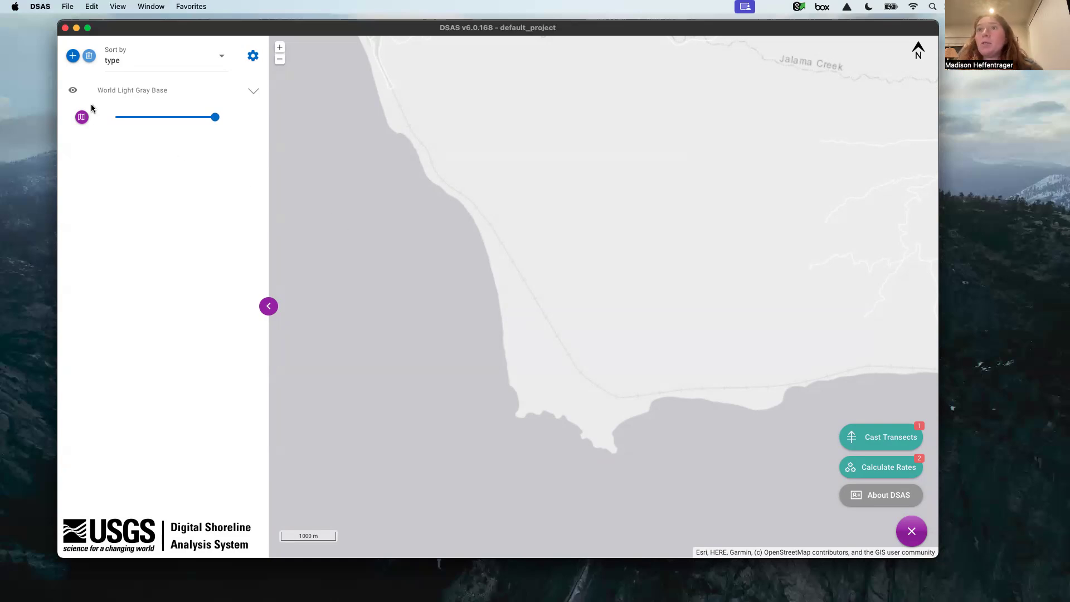
Delete the Downloads and Dsastest folders from Settings > Data Library, keeping only sample_data_DSASv6.
click(253, 56)
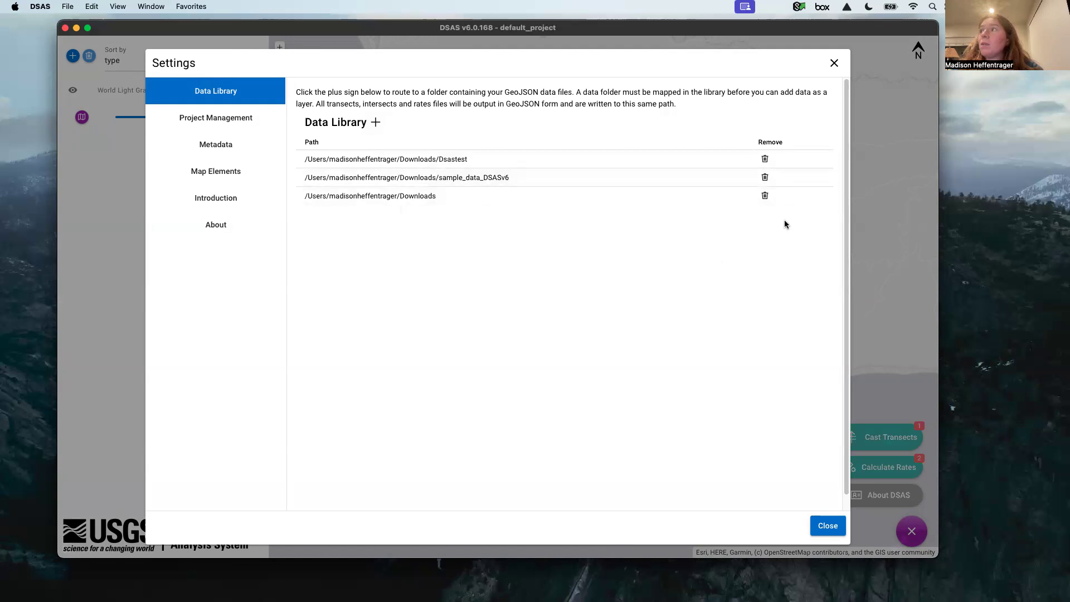
click(765, 196)
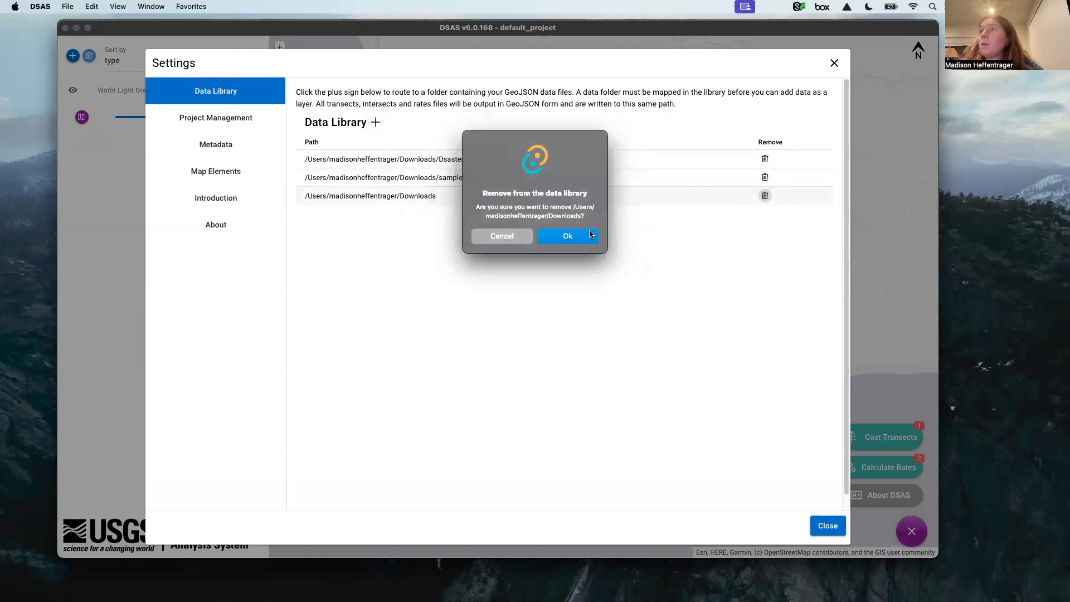
click(591, 235)
click(765, 159)
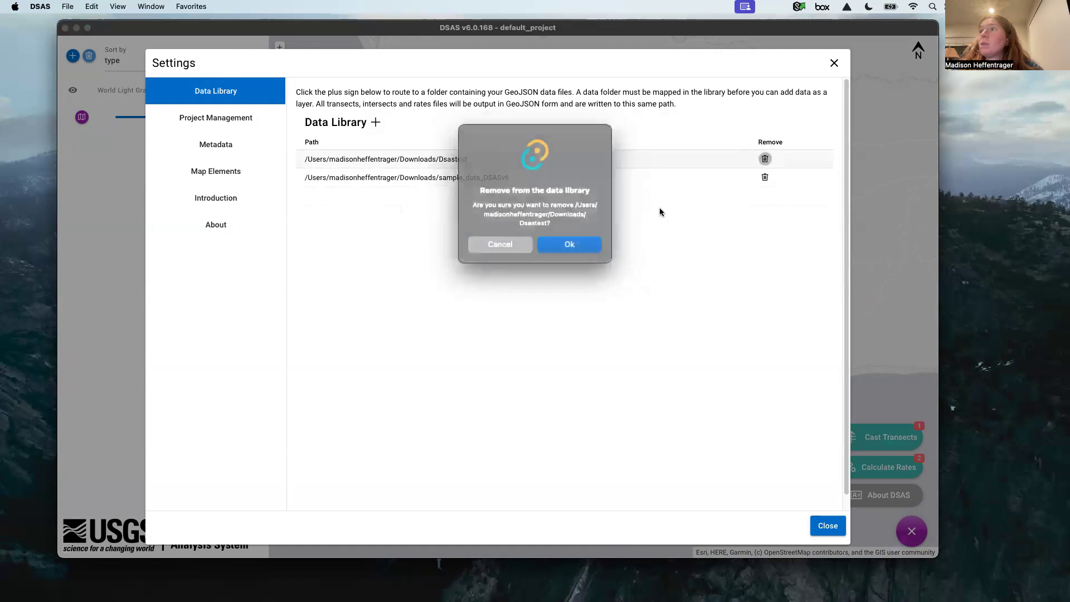
click(571, 242)
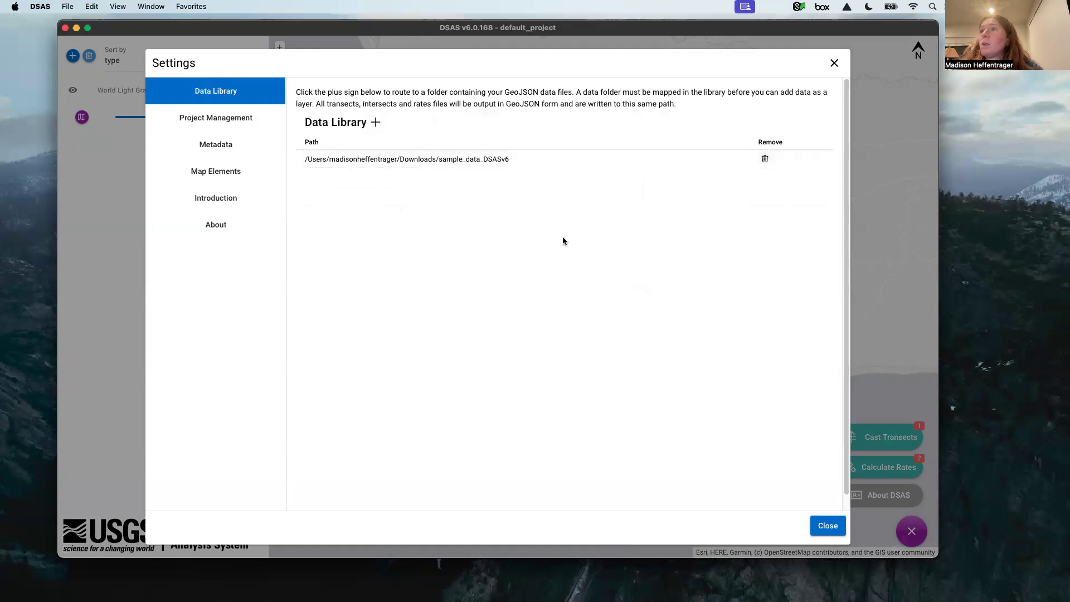
click(830, 526)
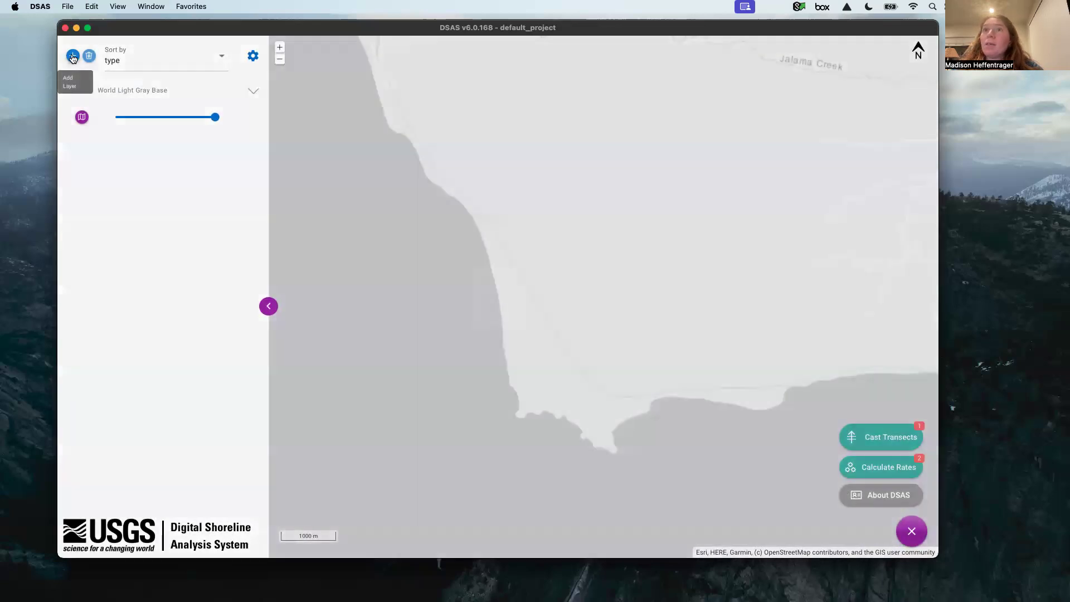
Add sample_baseline_offshore.geojson as the Baseline layer, accepting the EPSG:32617 project coordinate system.
click(73, 55)
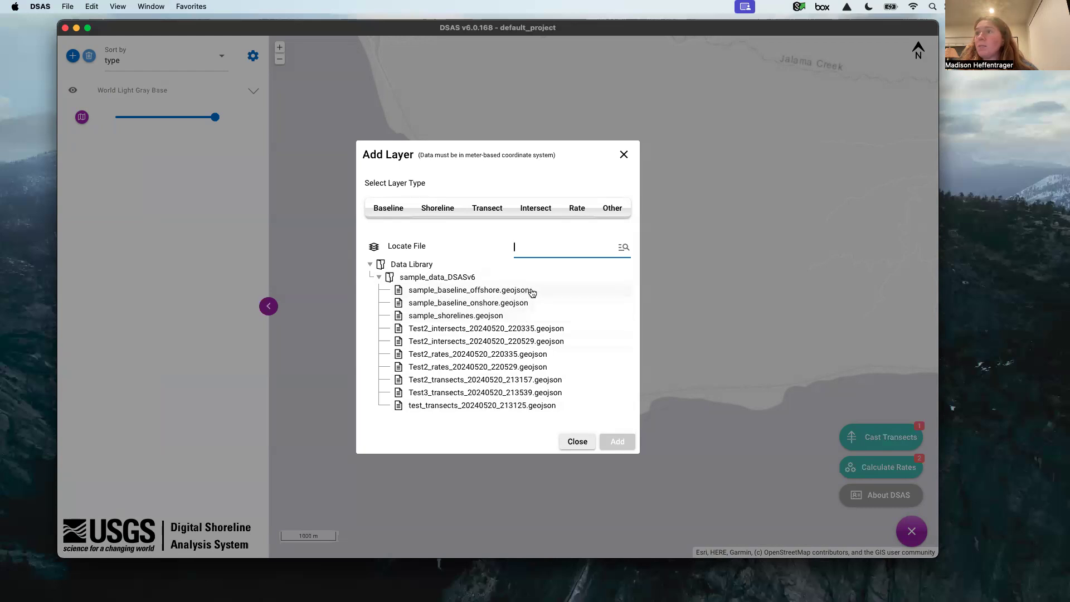
click(530, 291)
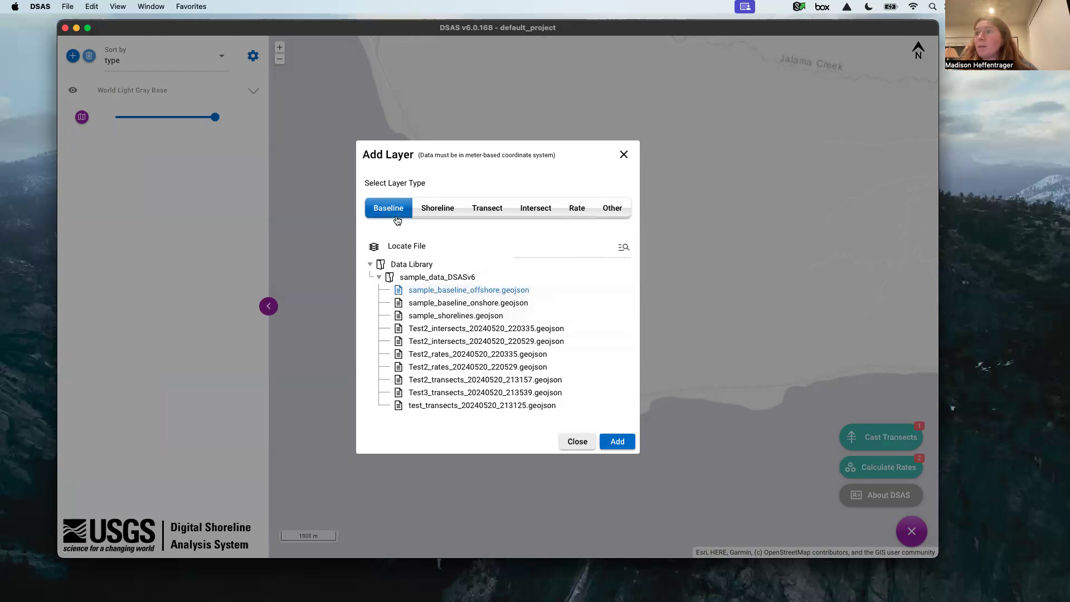
click(619, 442)
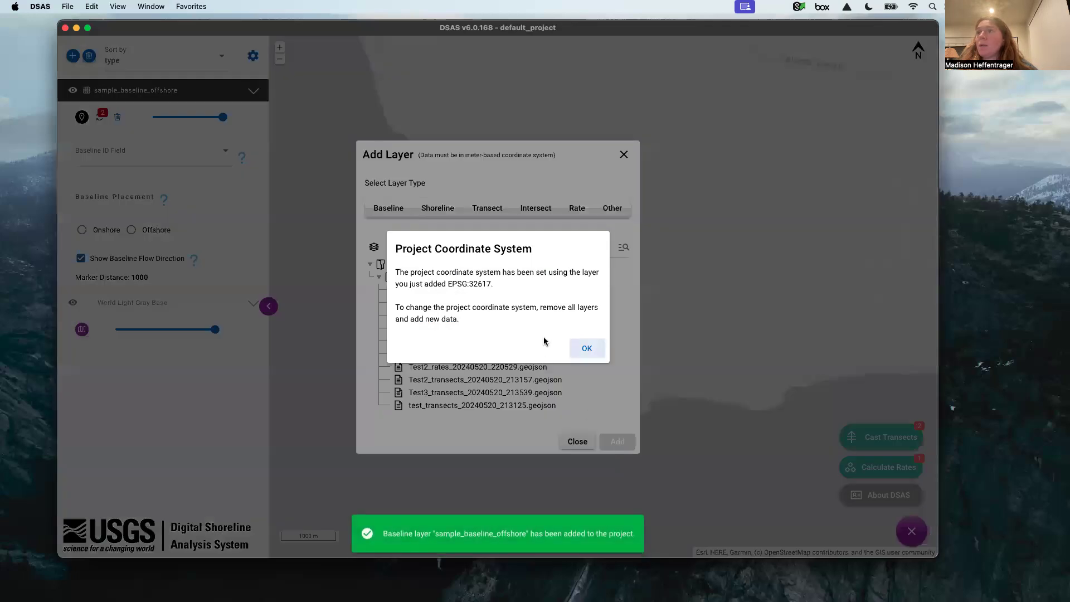
click(586, 350)
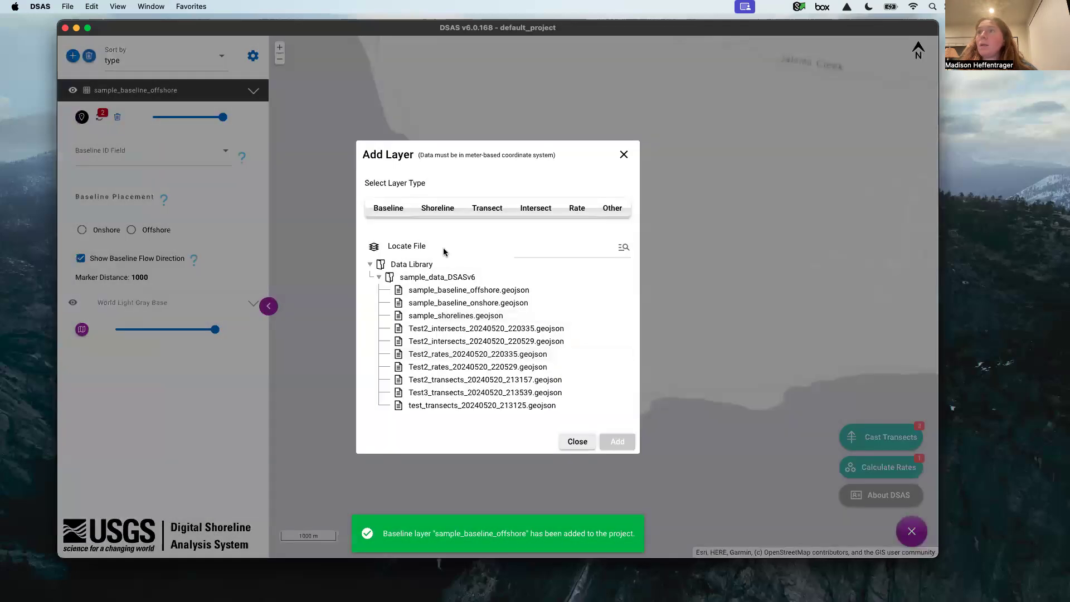
Add sample_shorelines.geojson as the Shoreline layer and close Add Layer.
click(498, 318)
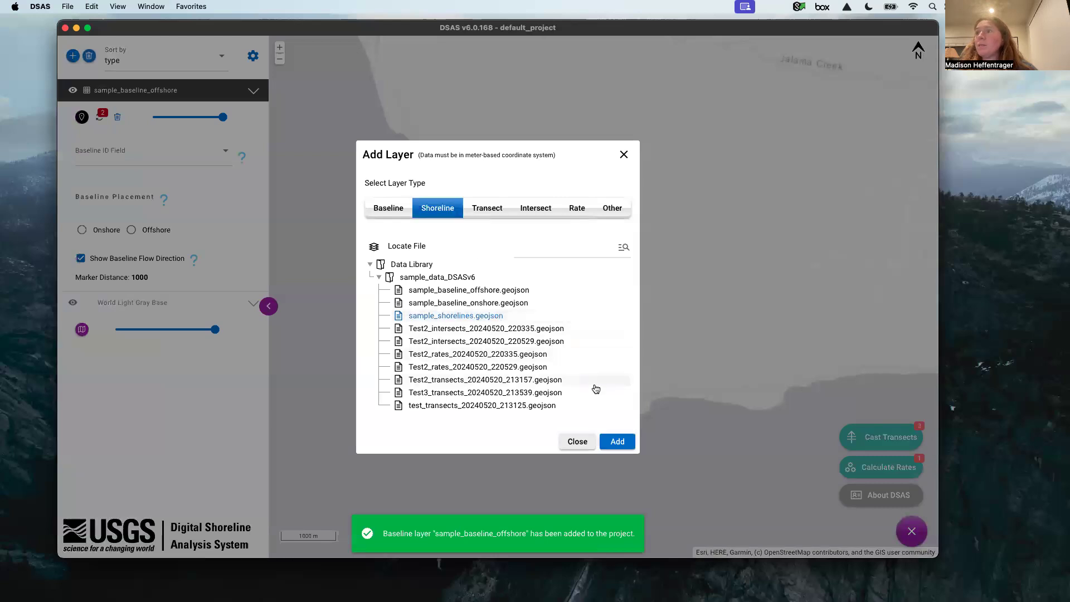
click(619, 441)
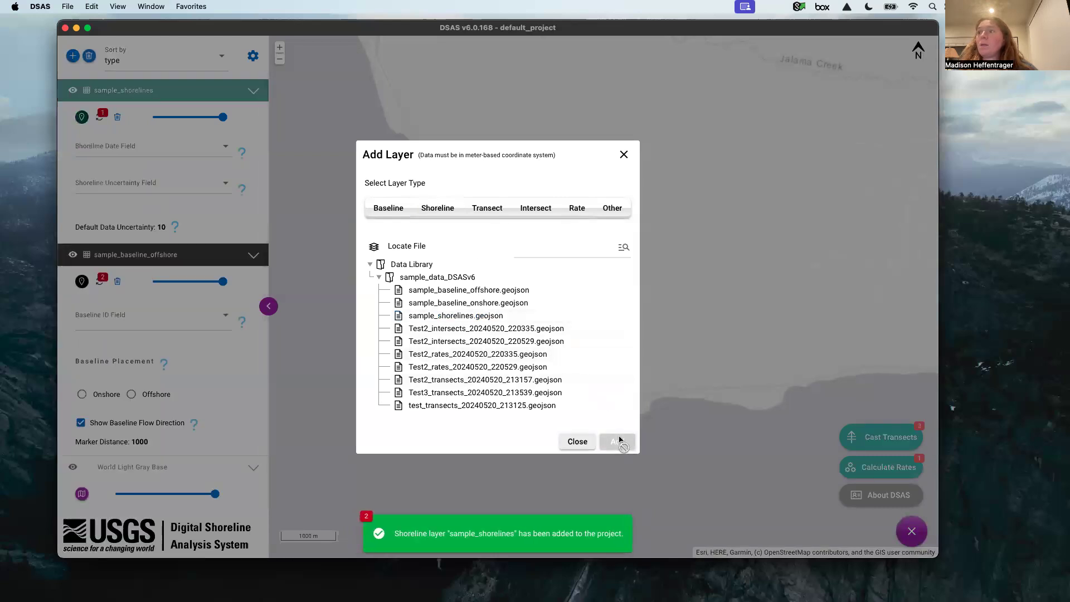
click(578, 442)
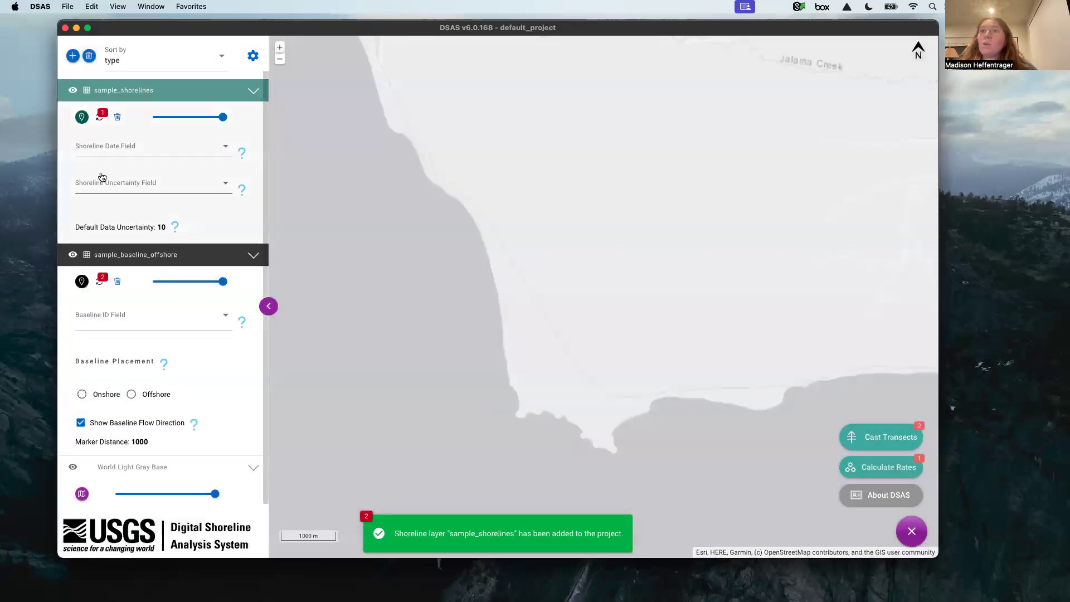
Set the shoreline date field to Date_ and uncertainty field to Uncy, checking their help notes.
mouse_move(101, 117)
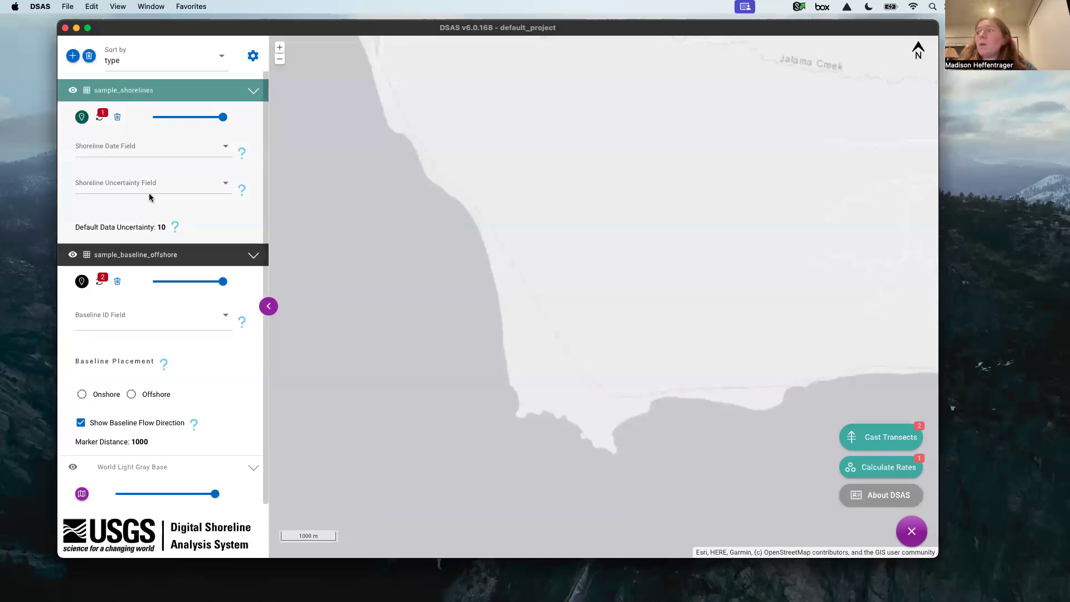
click(217, 152)
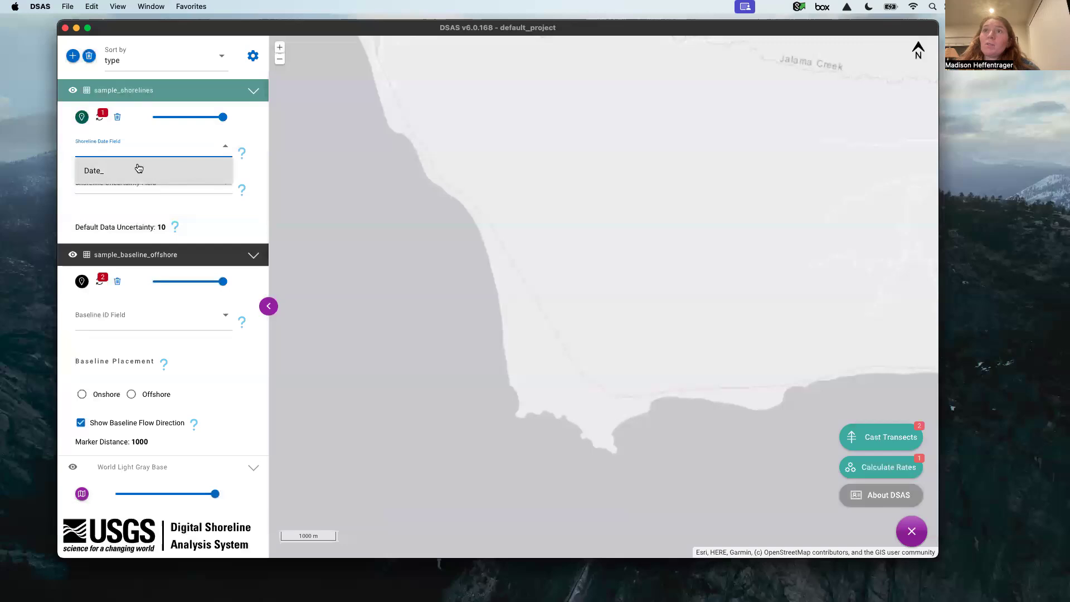
click(116, 170)
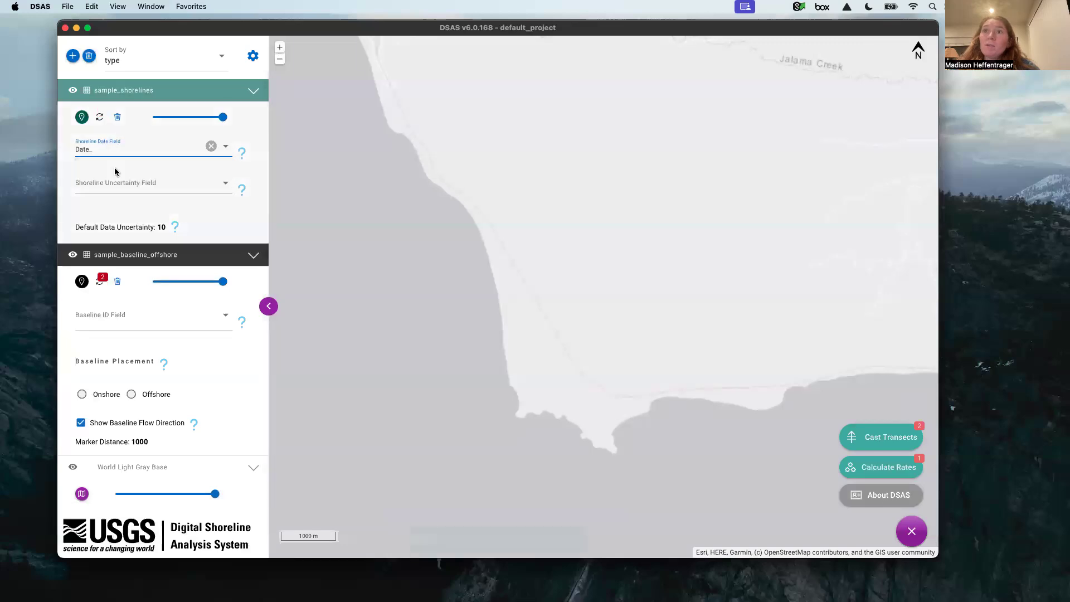
click(200, 186)
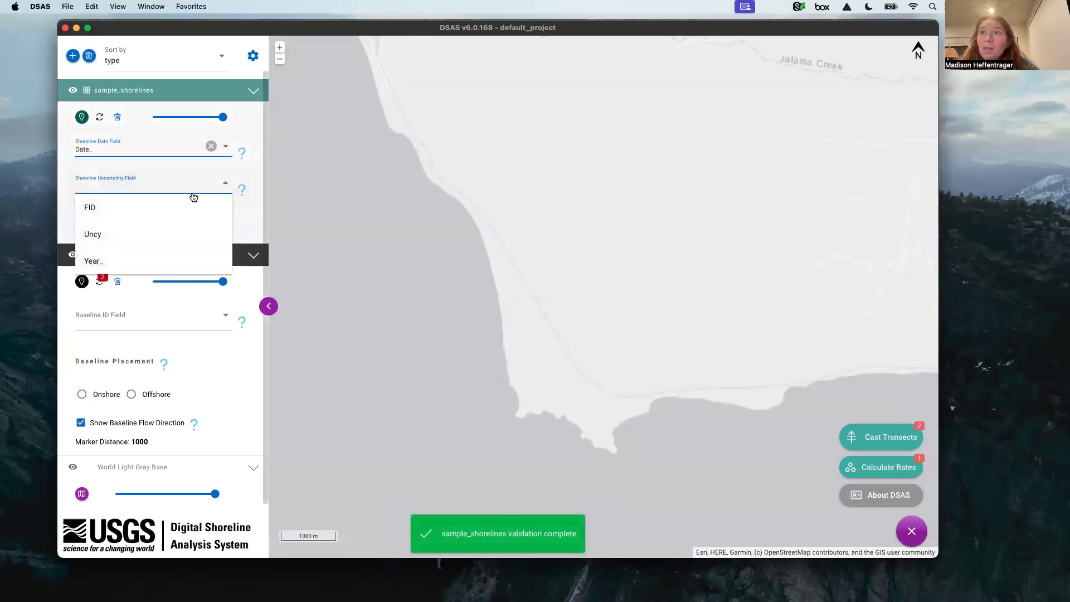
click(166, 238)
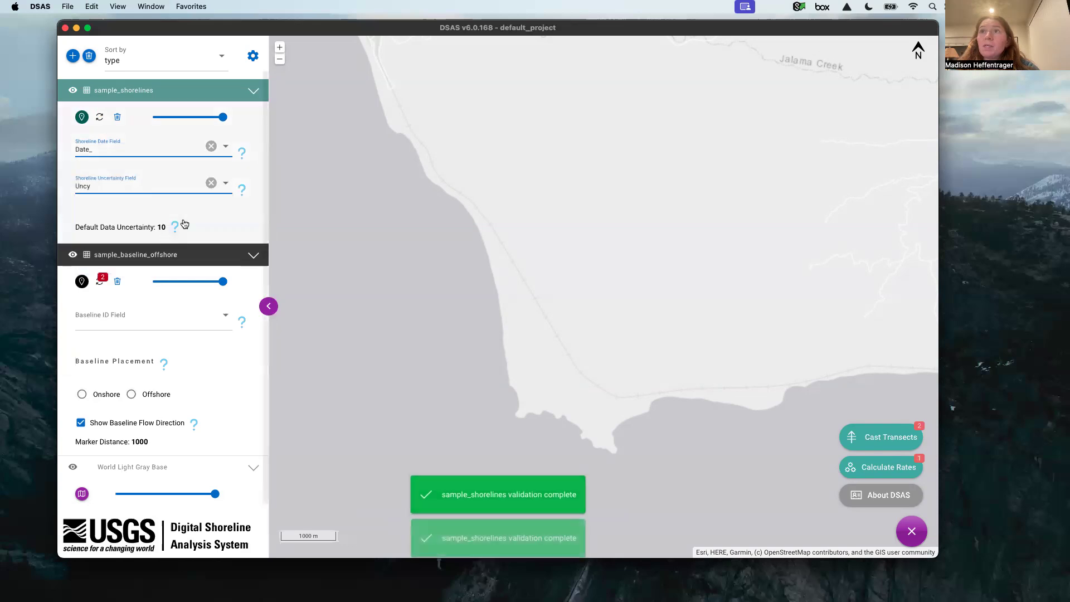
click(242, 155)
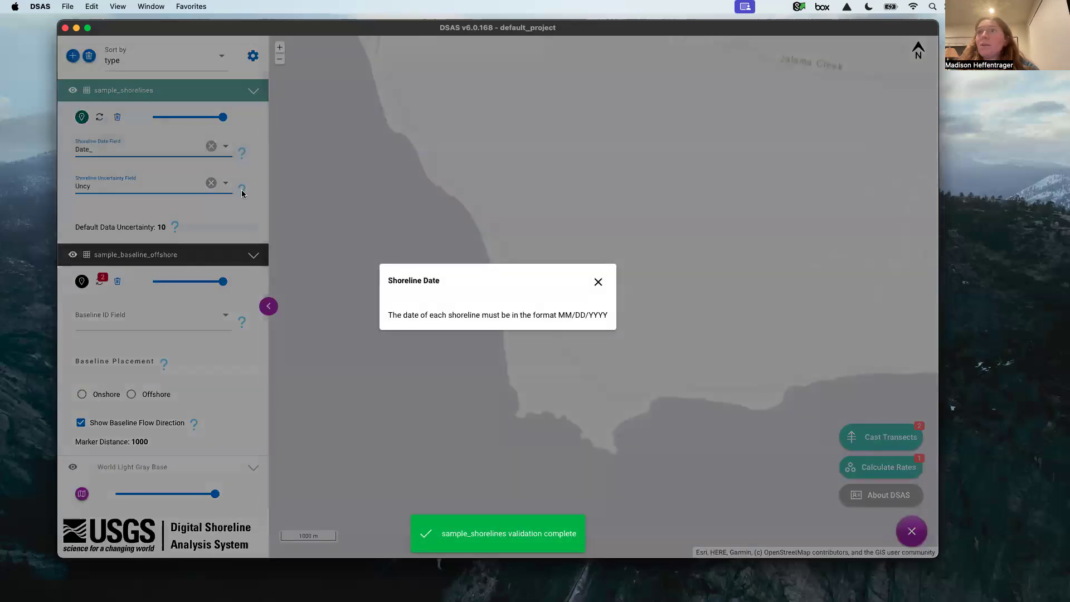
click(243, 197)
click(241, 194)
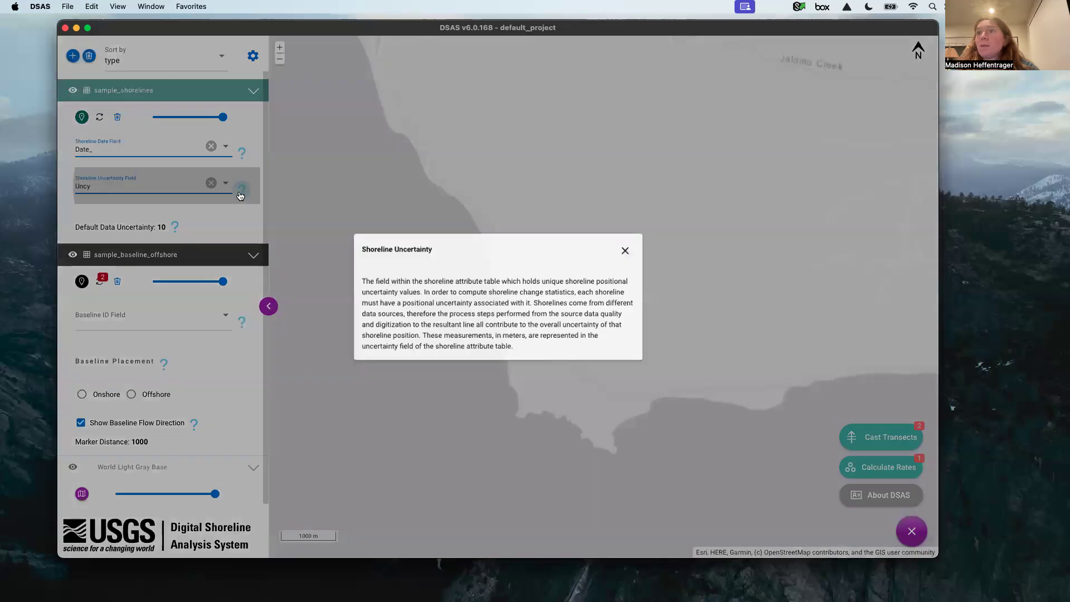
click(241, 195)
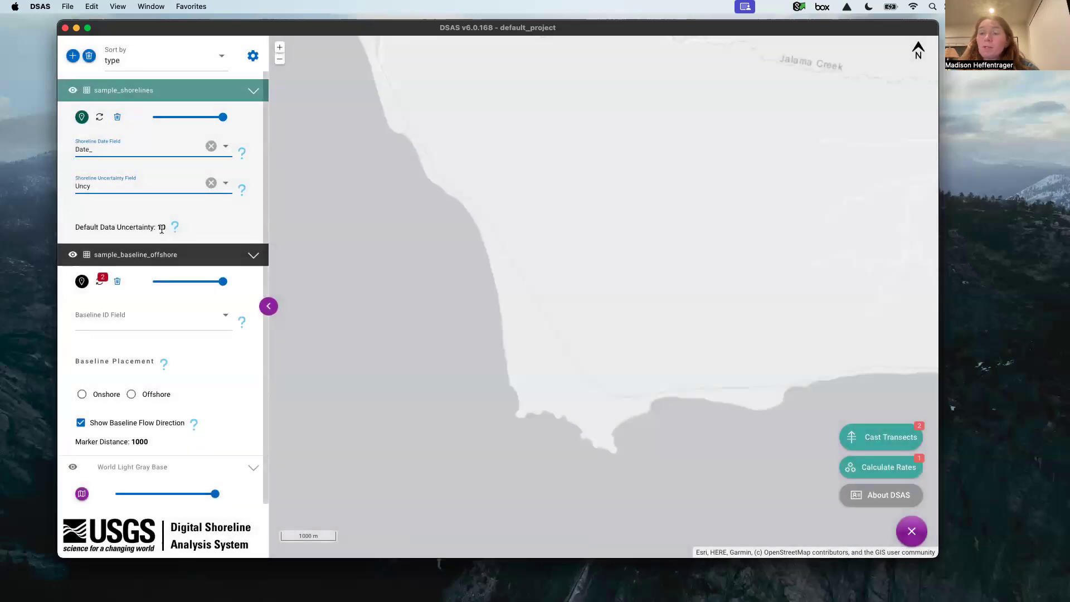
Set the baseline ID field to Id and mark the baseline as Offshore.
scroll(189, 296, down, 1)
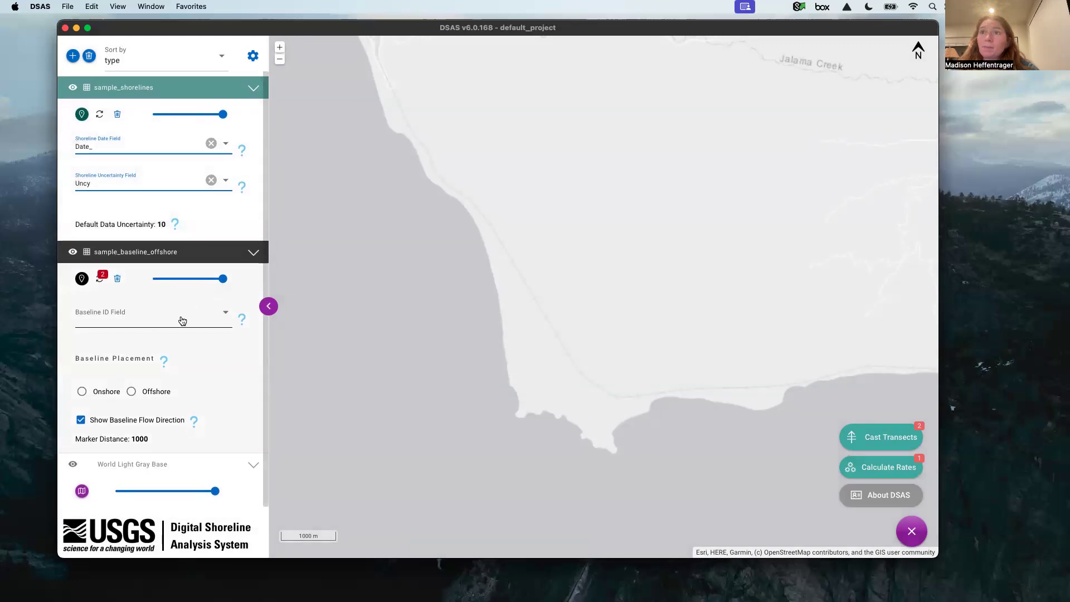
click(182, 319)
click(165, 339)
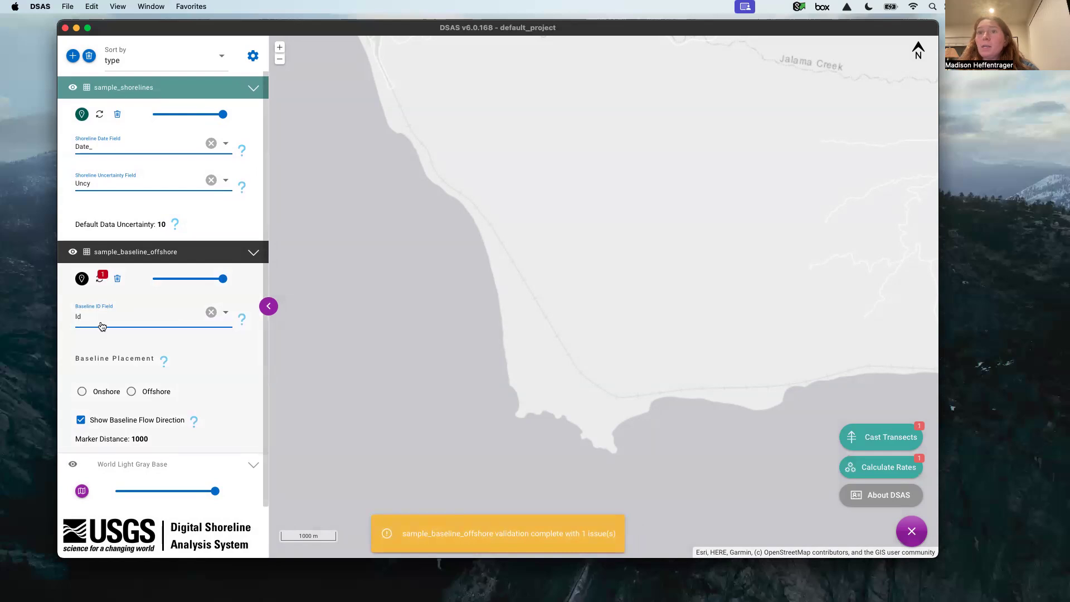
click(156, 397)
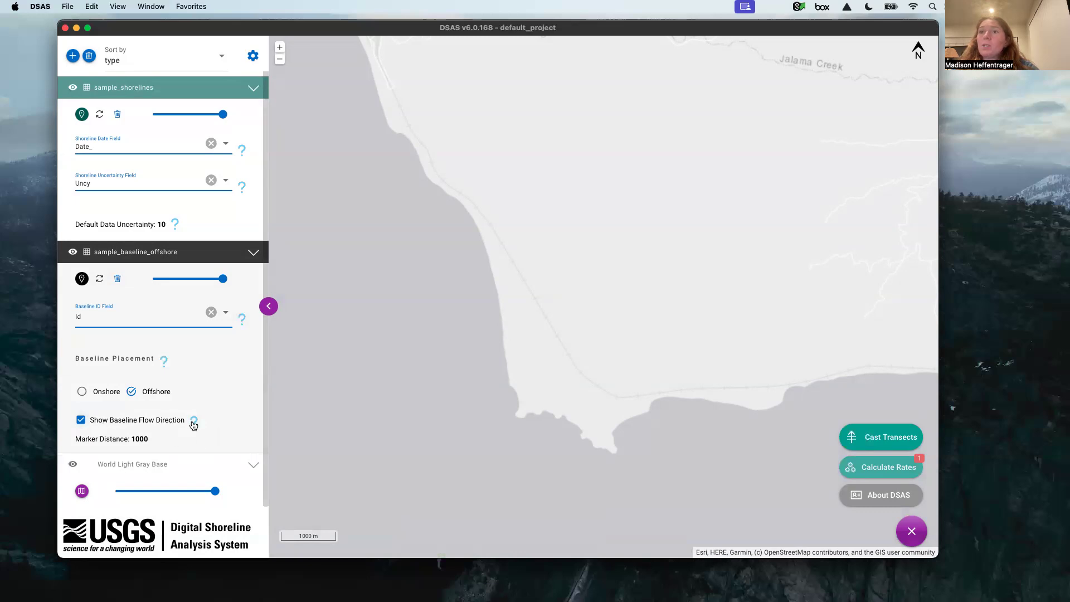
Fit the map to the offshore baseline and zoom around the shorelines and flow-direction arrows.
click(83, 281)
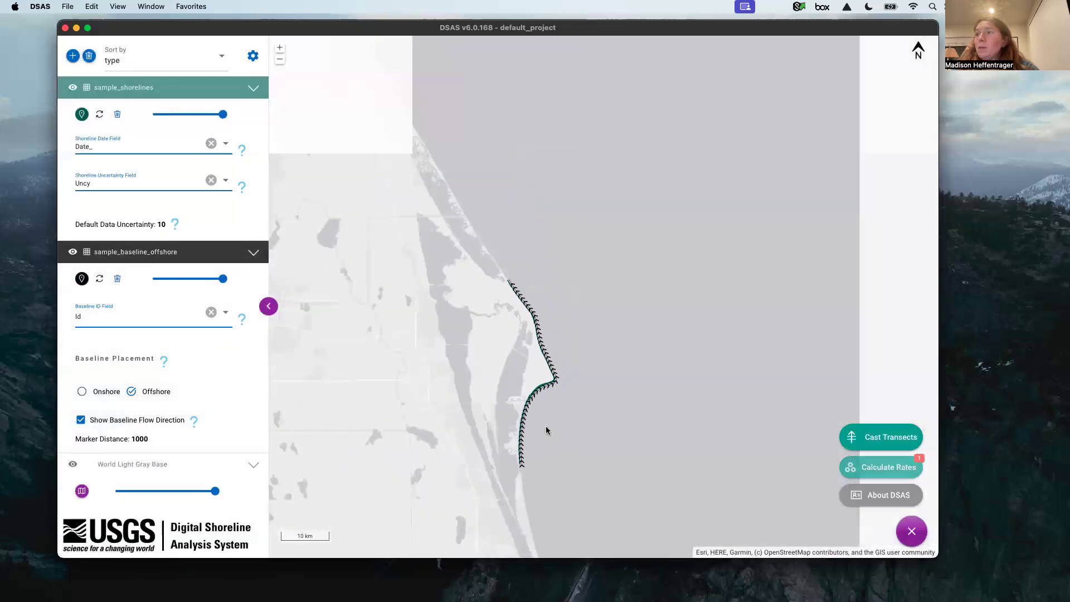
scroll(547, 427, up, 2)
scroll(546, 426, up, 2)
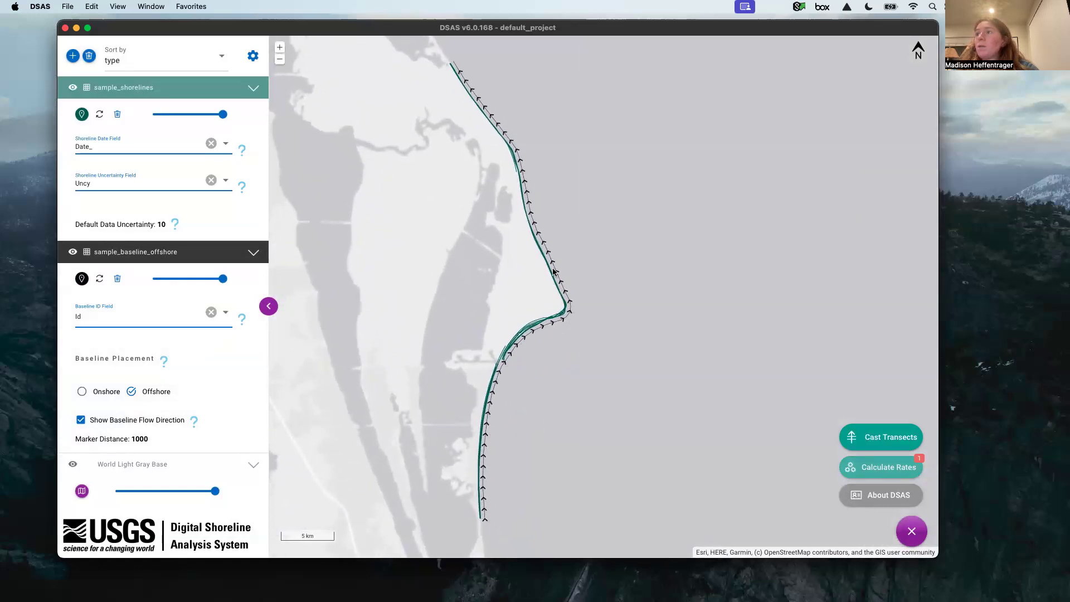
scroll(508, 355, up, 4)
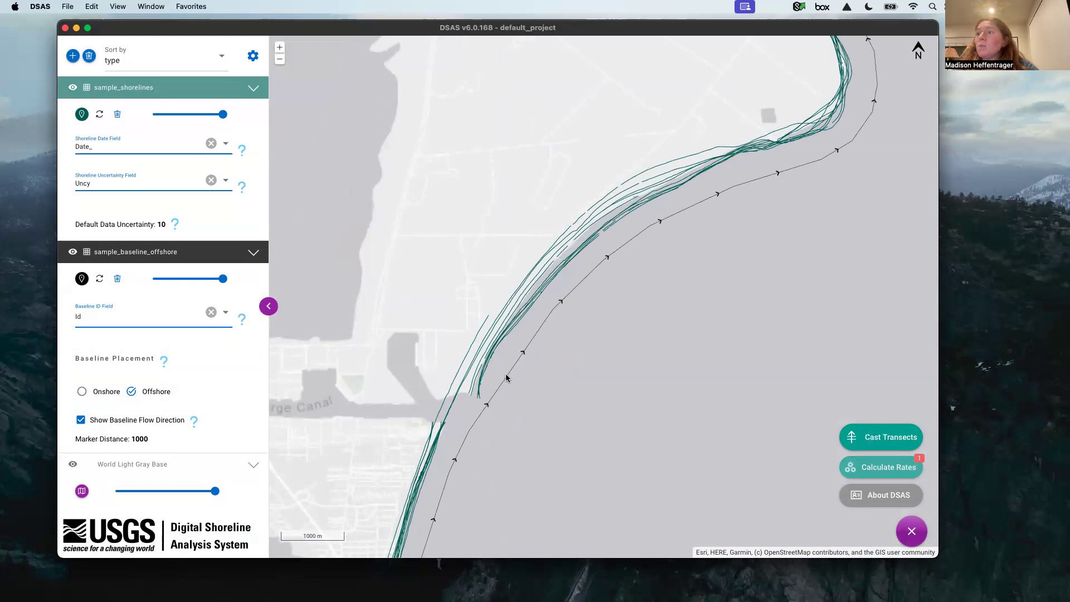
scroll(540, 341, up, 2)
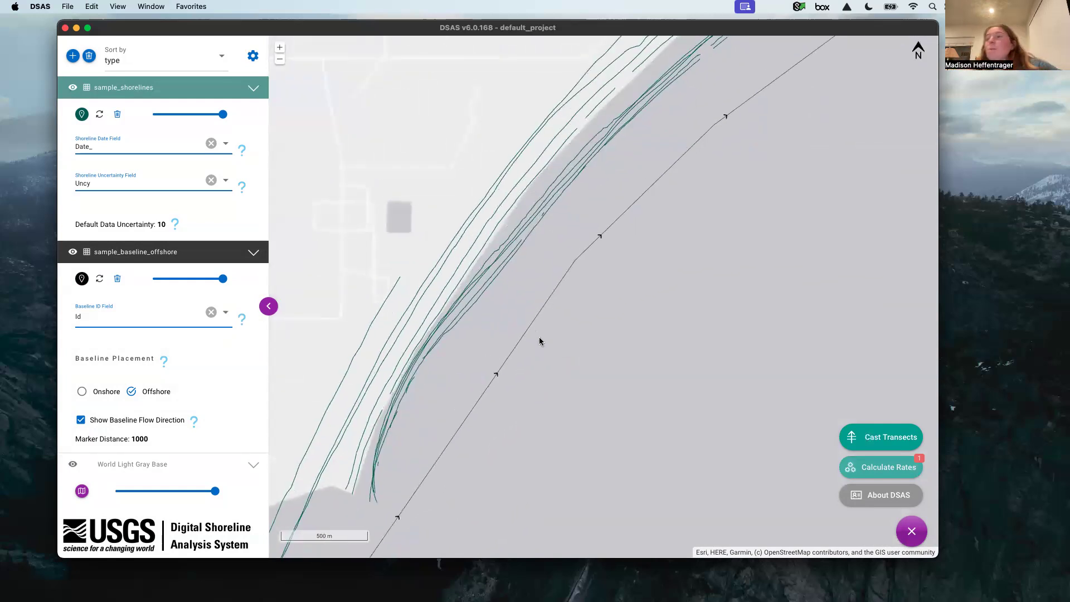
scroll(541, 416, down, 4)
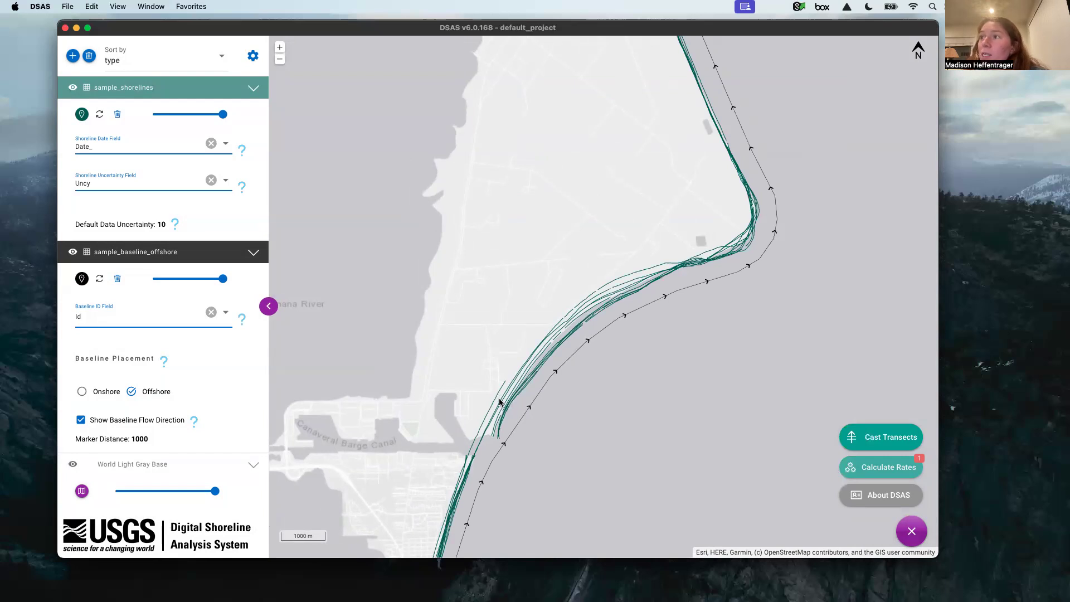
scroll(503, 402, down, 2)
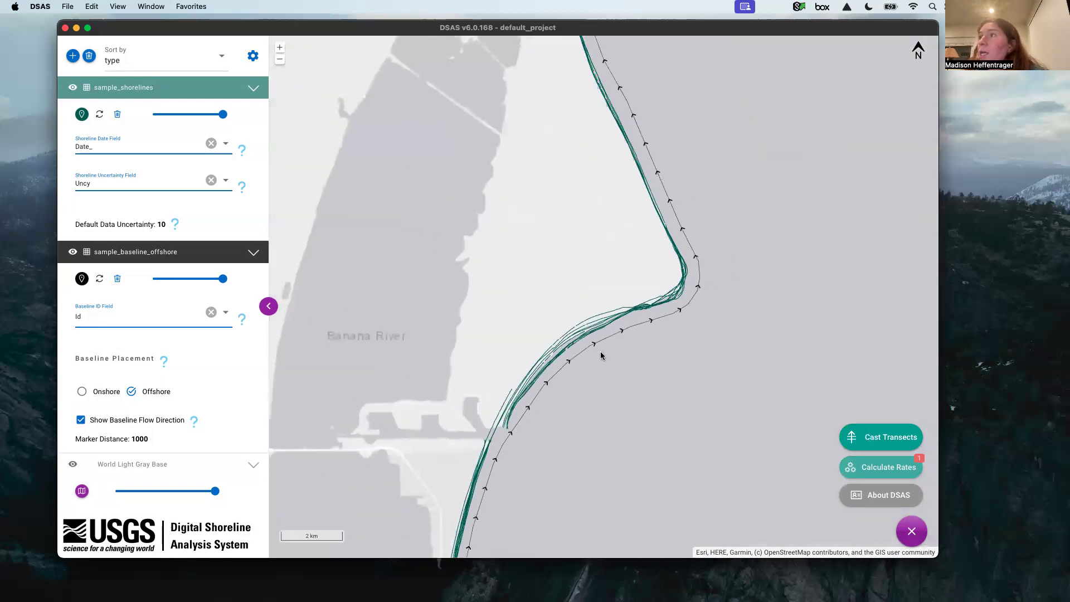
scroll(600, 355, down, 1)
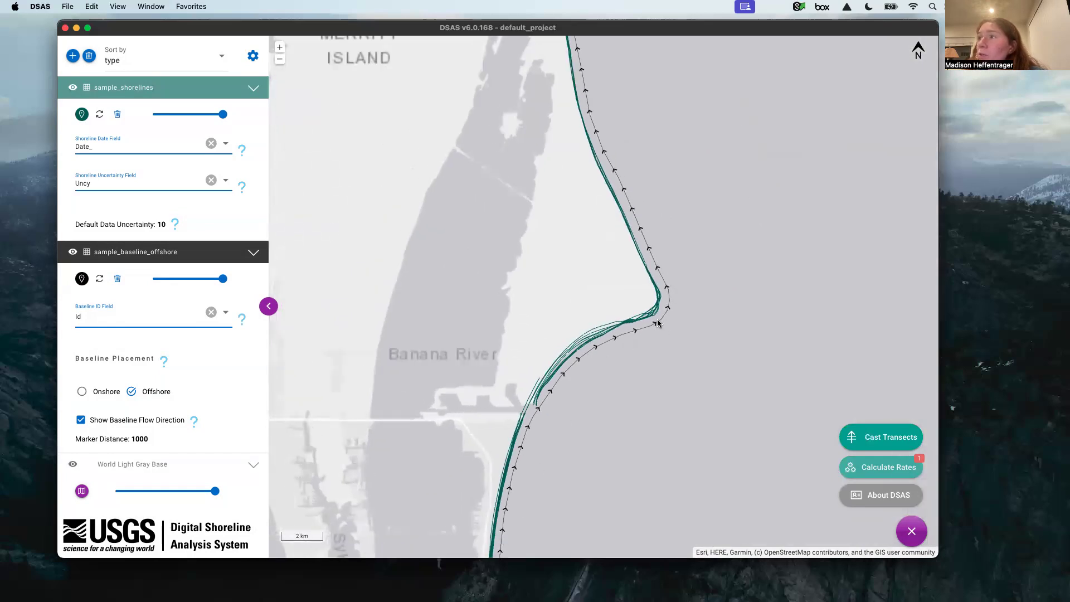
scroll(561, 406, up, 2)
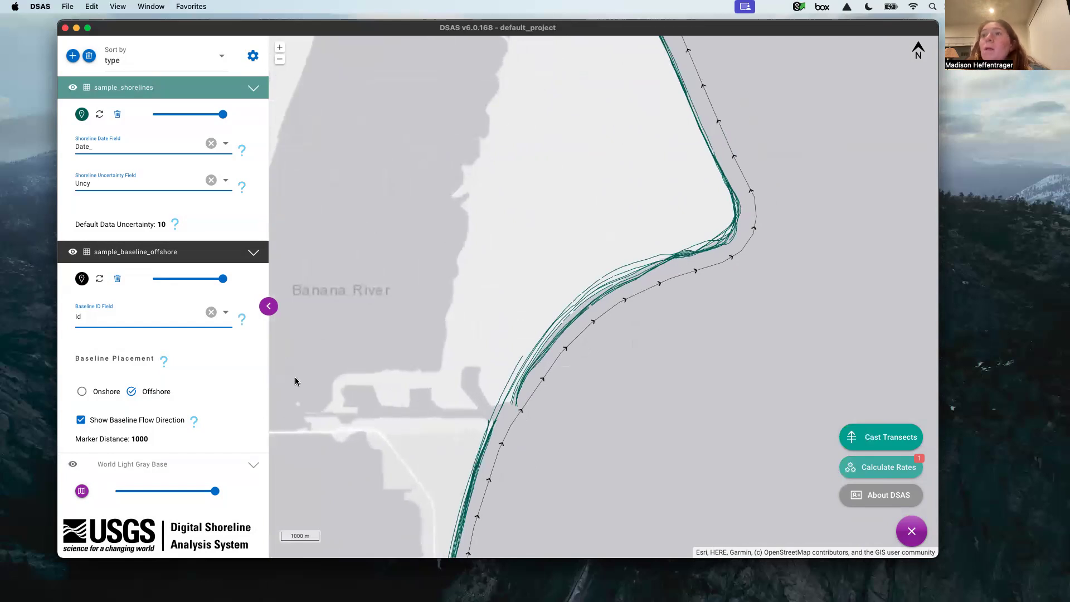
scroll(185, 357, up, 1)
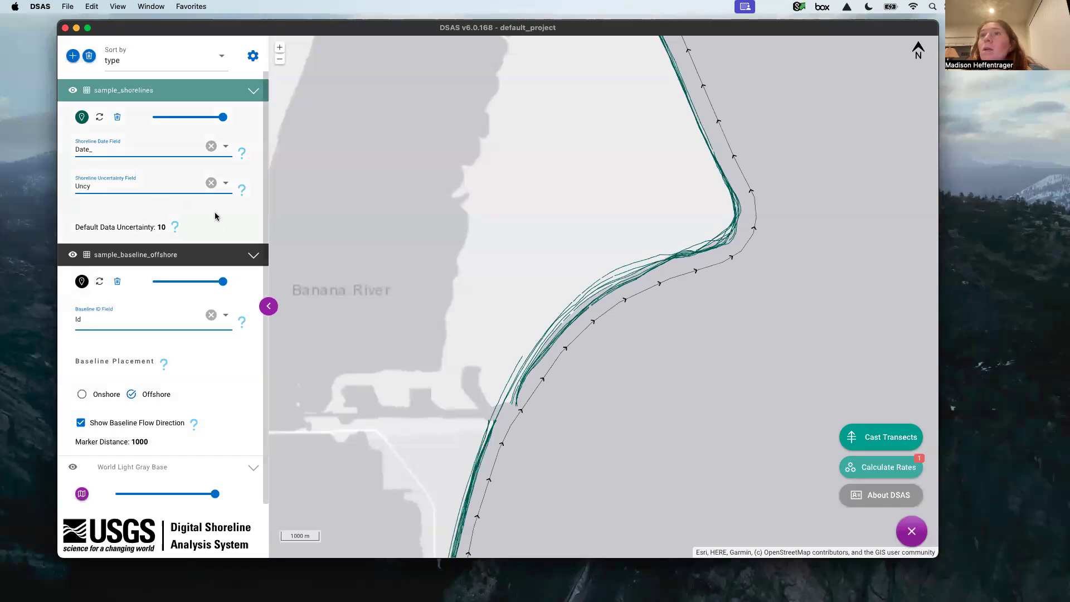
scroll(550, 454, down, 2)
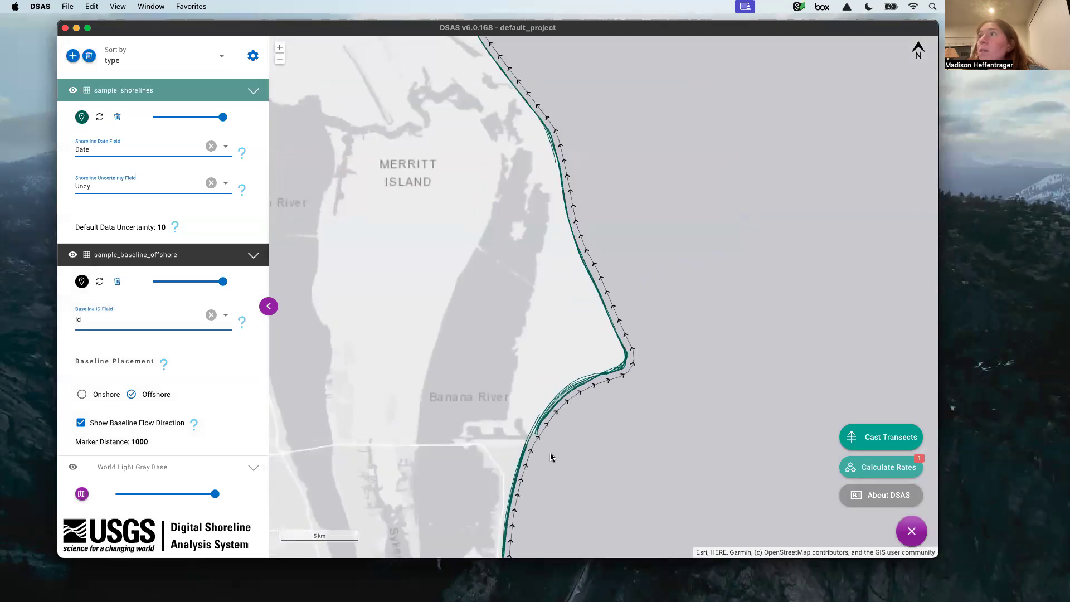
Open Cast Transects, name the transect set 'Test', and switch to the DSASNotesv6 smoothing notes.
click(887, 438)
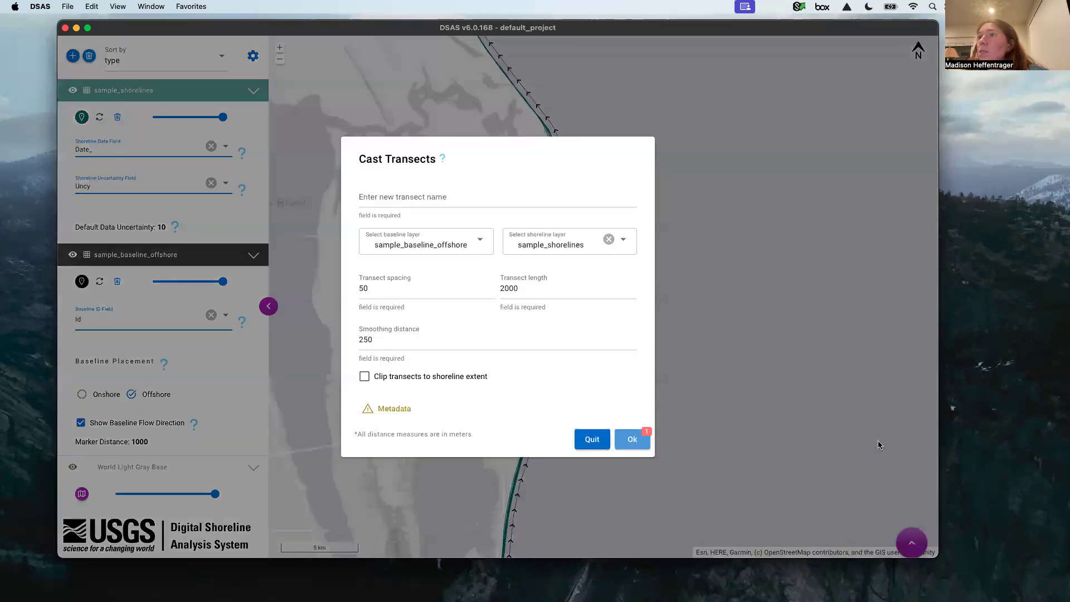
click(435, 198)
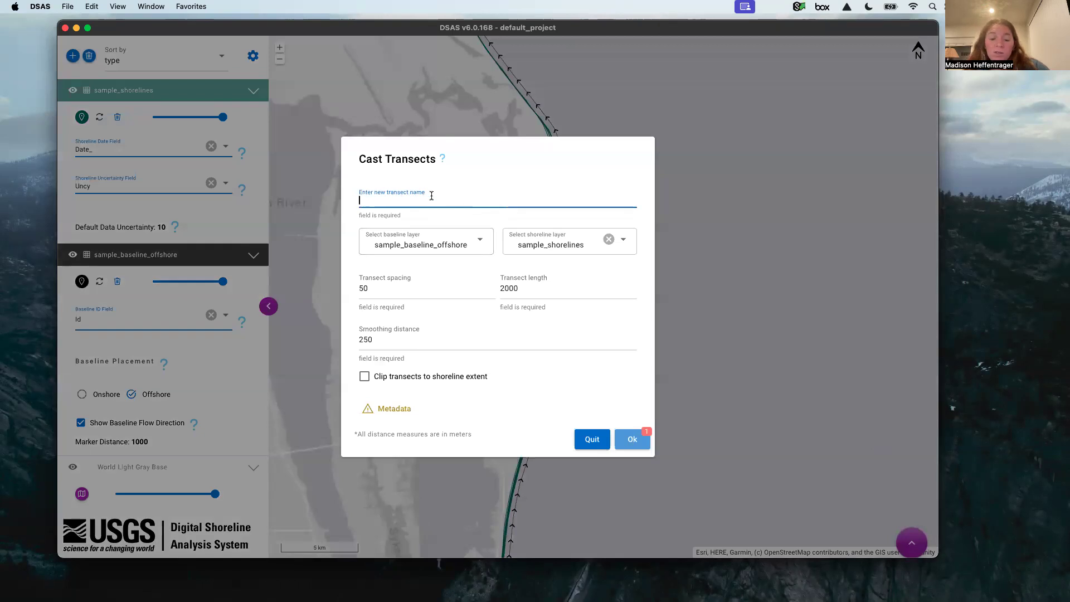
text(Test)
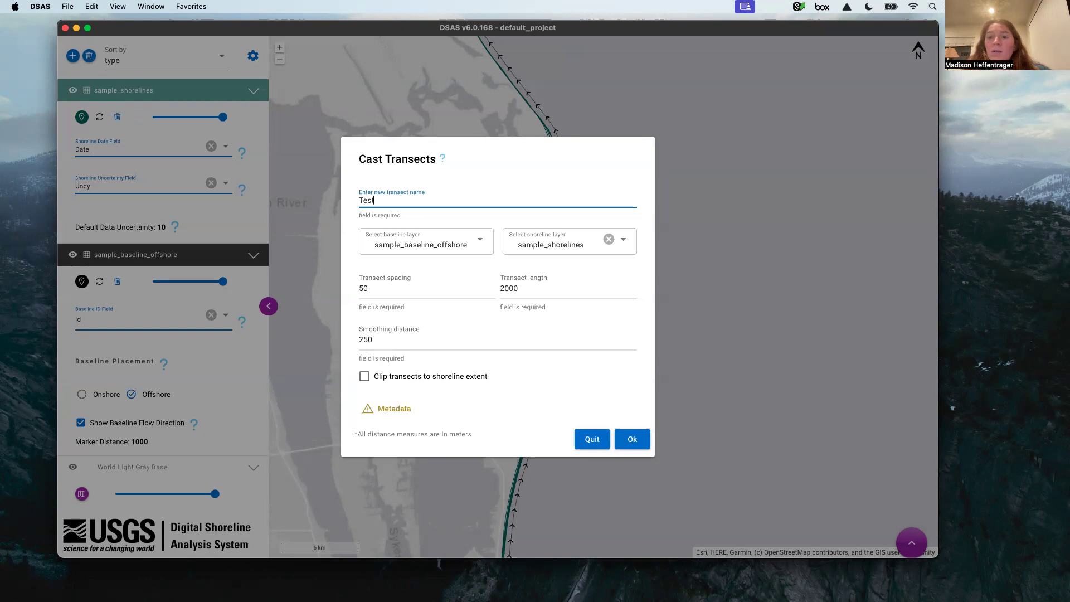
key(super+Tab)
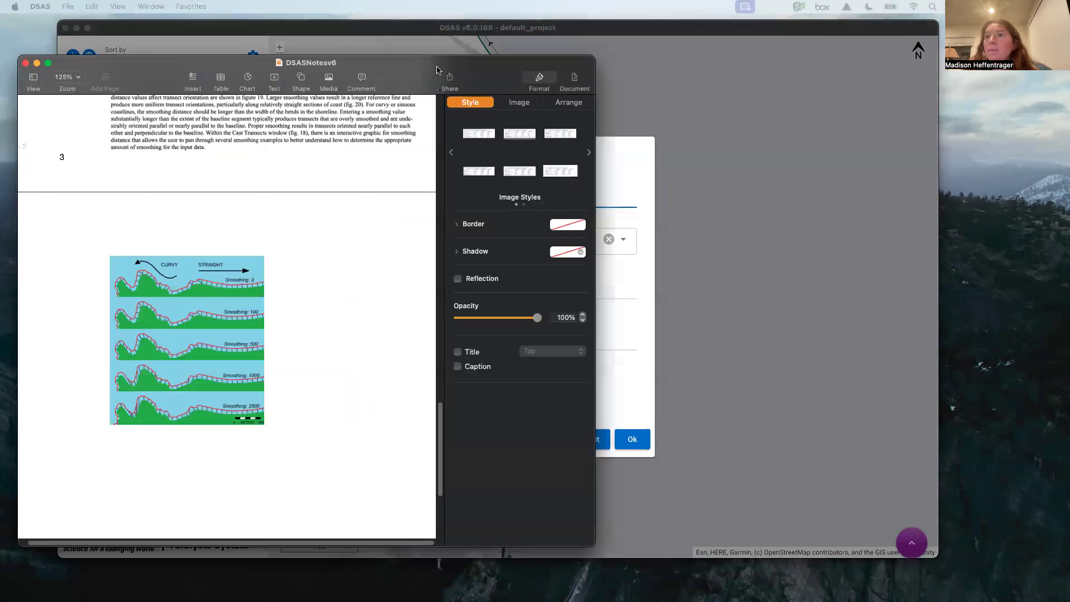
drag(438, 70, 556, 77)
Scroll DSASNotesv6 to the smoothing examples figure comparing values 0, 100, 500, 1000 and 2500.
scroll(430, 280, up, 3)
scroll(430, 279, up, 2)
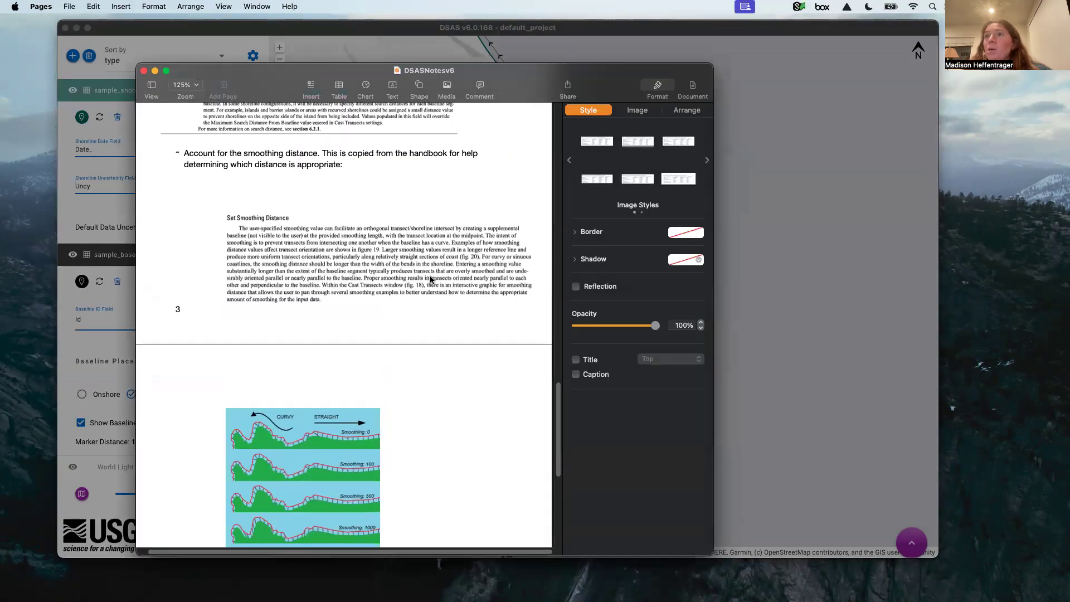
scroll(431, 280, down, 2)
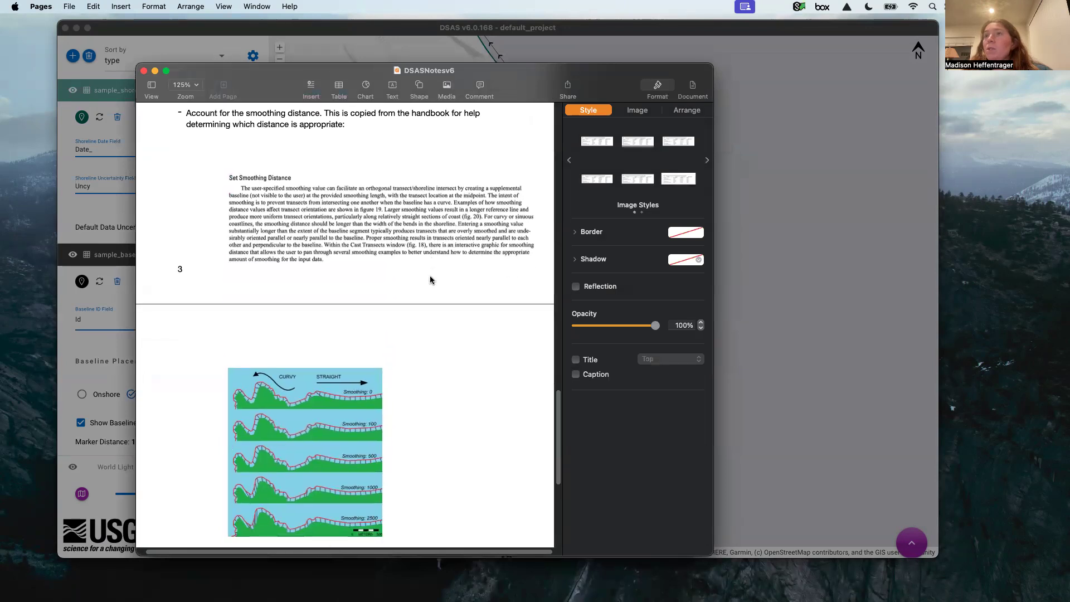
scroll(431, 280, up, 2)
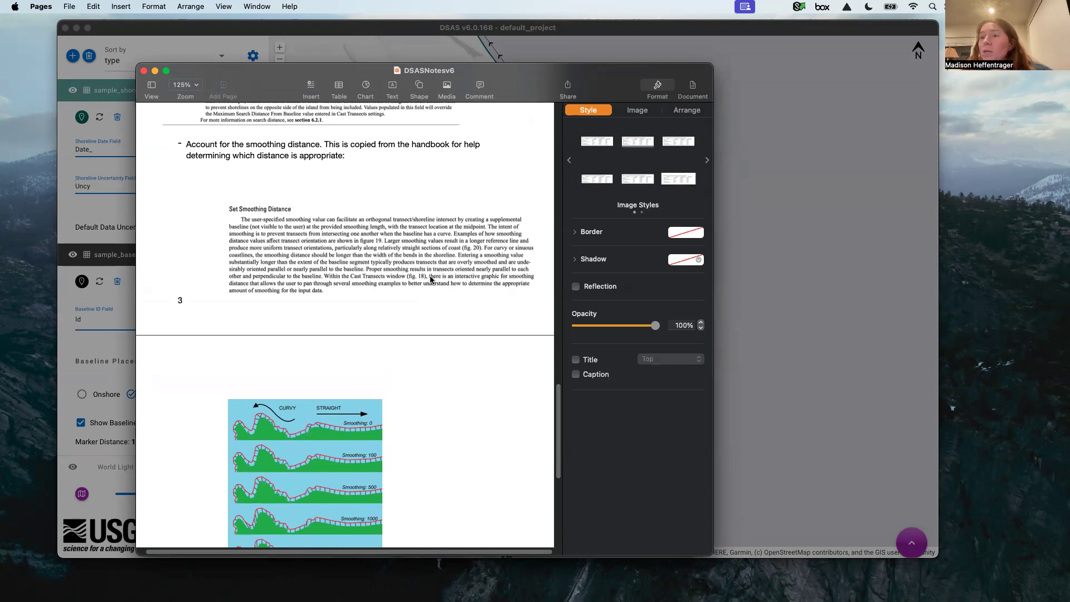
scroll(431, 279, down, 3)
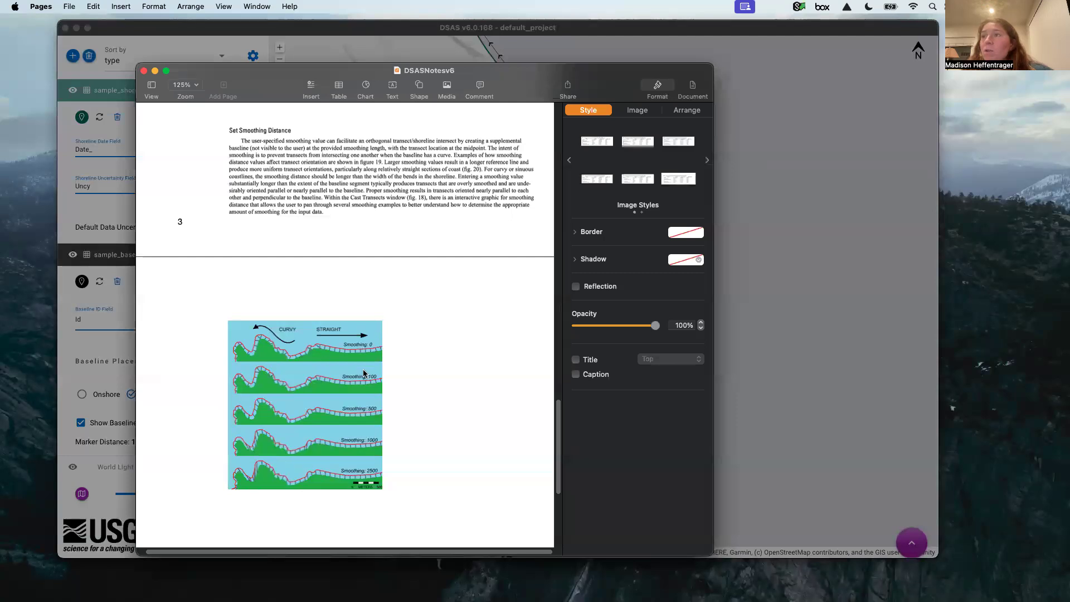
Turn on clipping of transects to the shoreline extent and review the Metadata Settings form, leaving it blank.
click(155, 71)
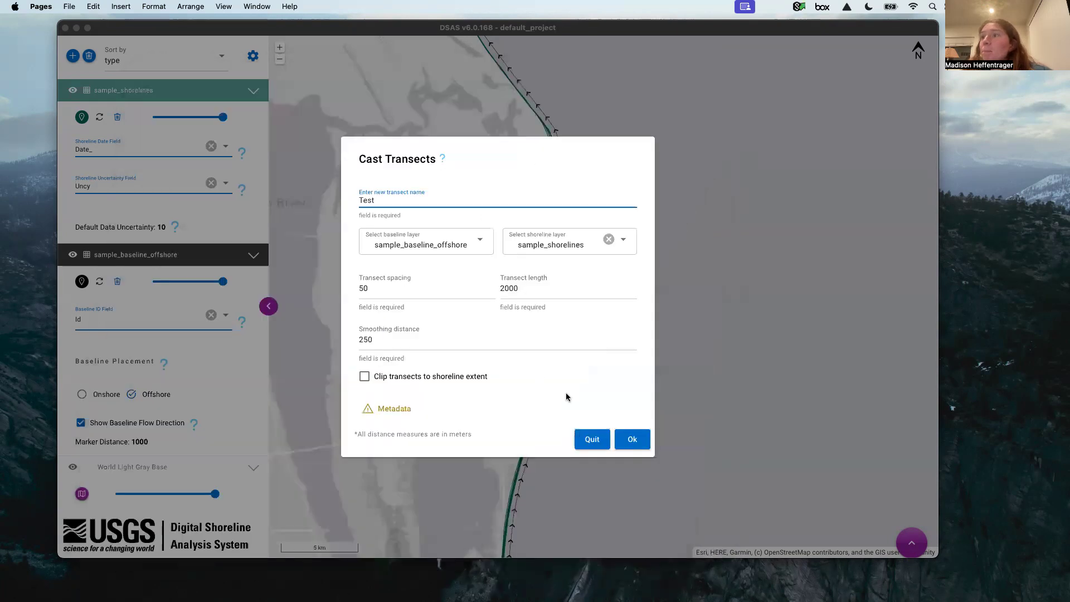
click(462, 381)
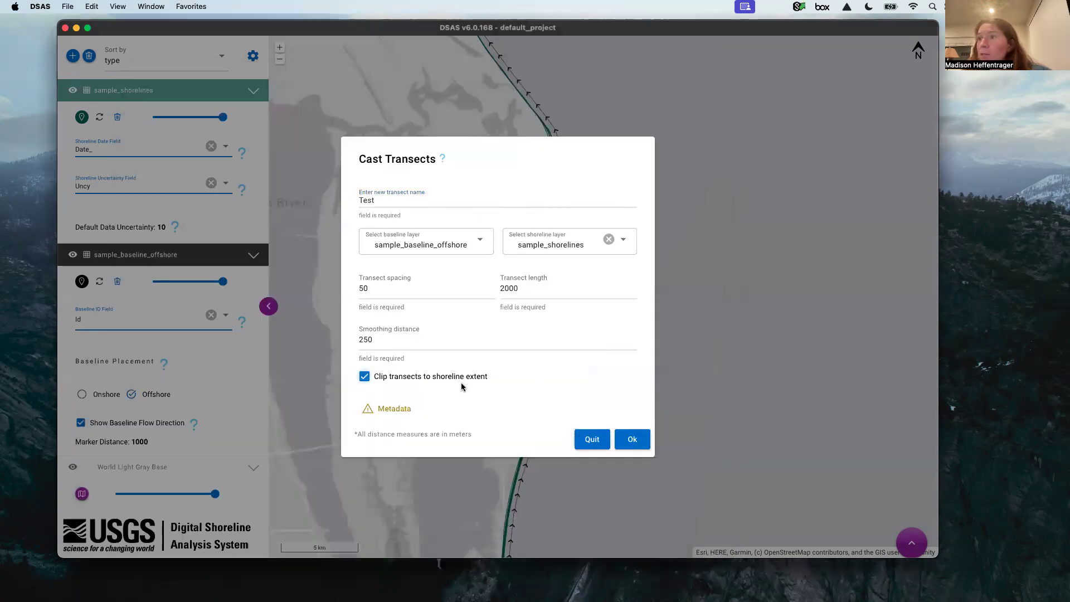
click(395, 408)
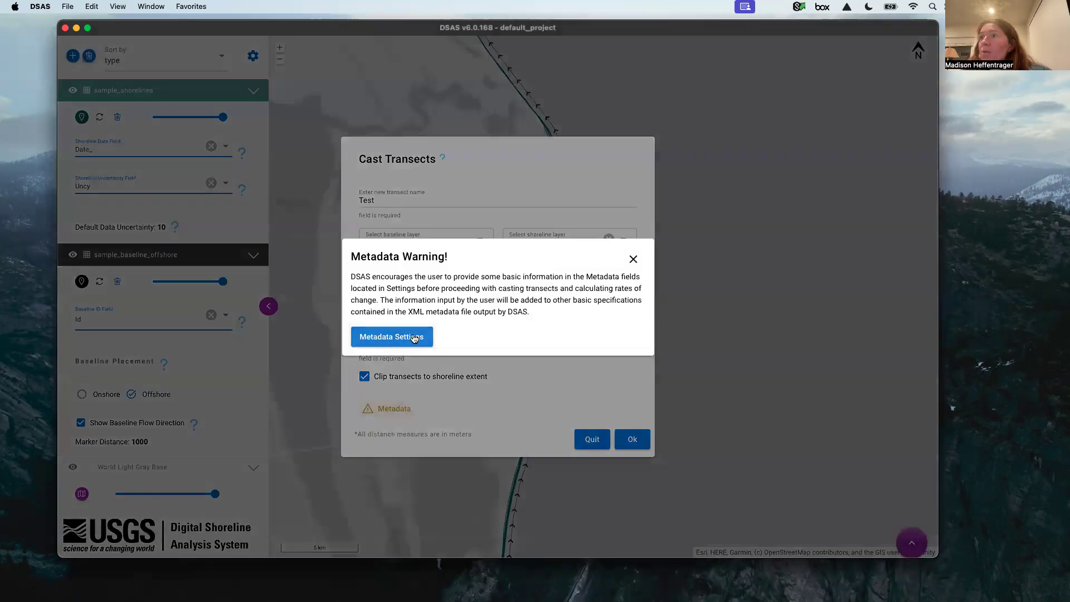
click(414, 339)
click(412, 149)
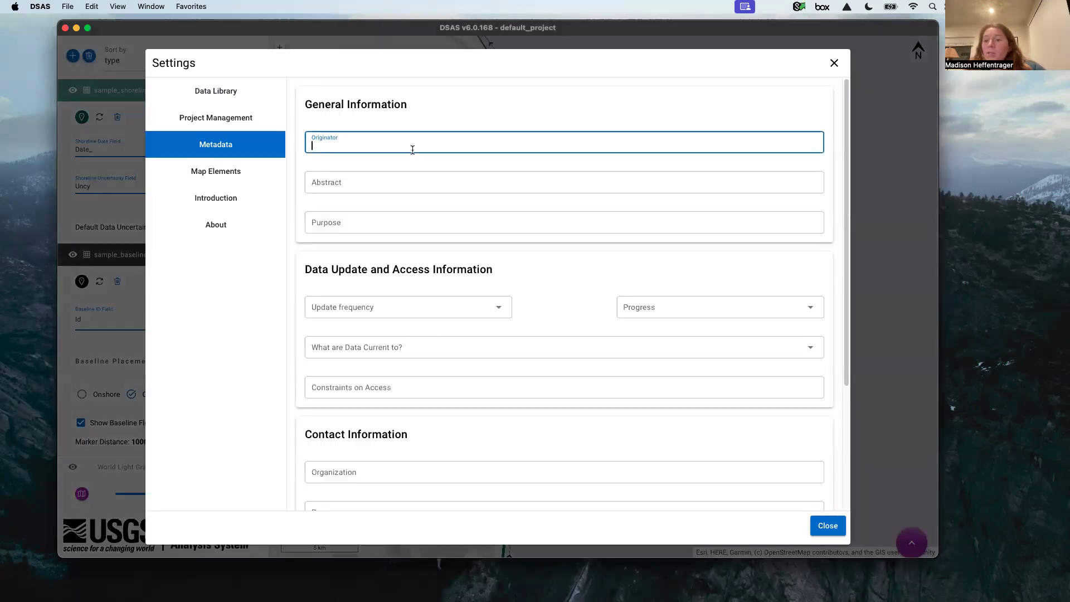
scroll(442, 376, down, 3)
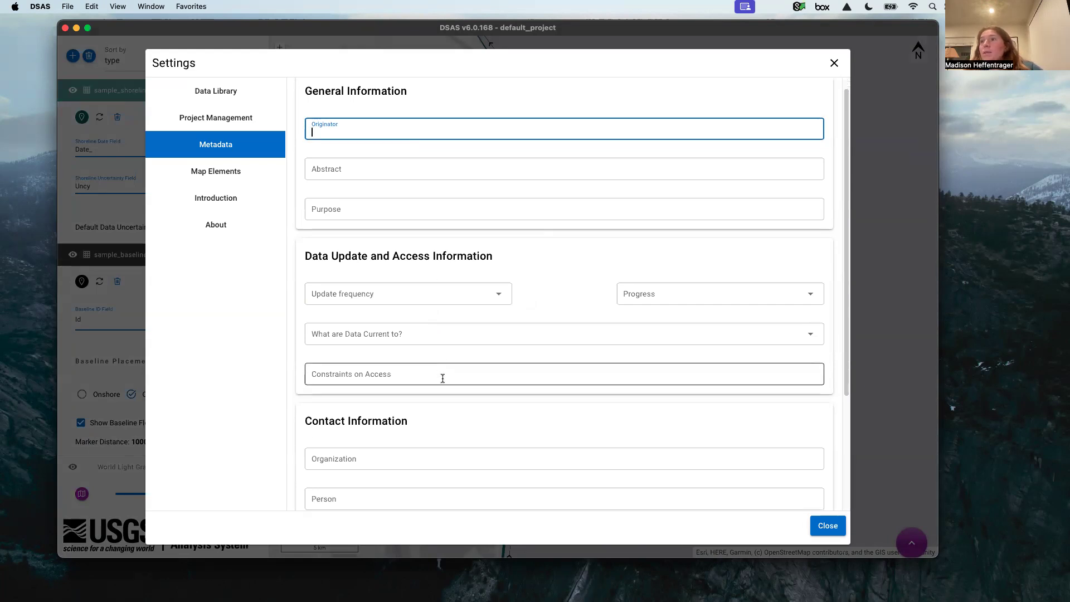
scroll(442, 378, up, 3)
scroll(442, 379, down, 1)
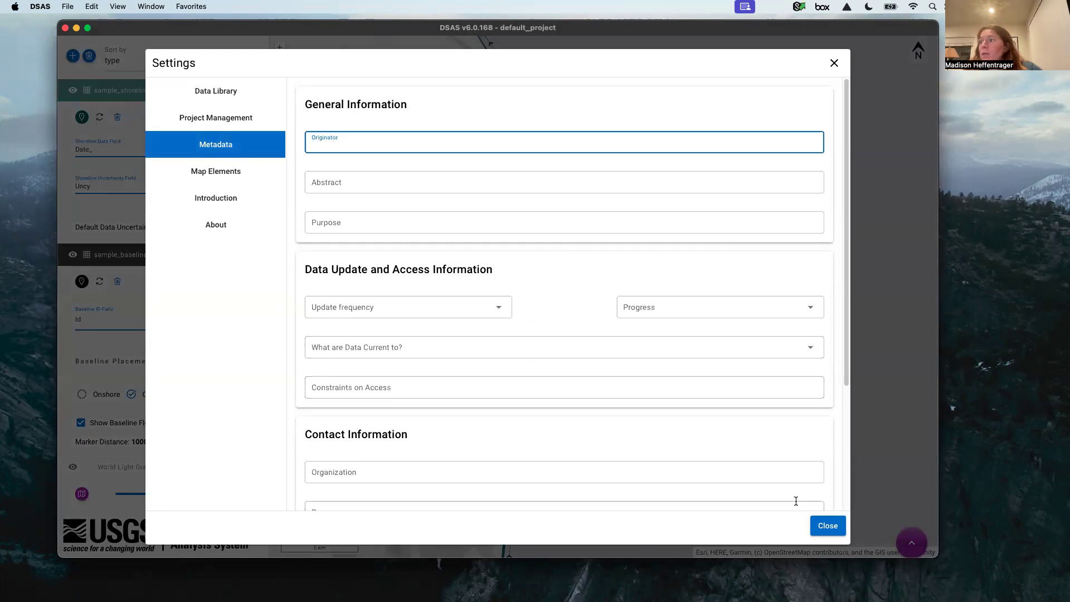
click(826, 525)
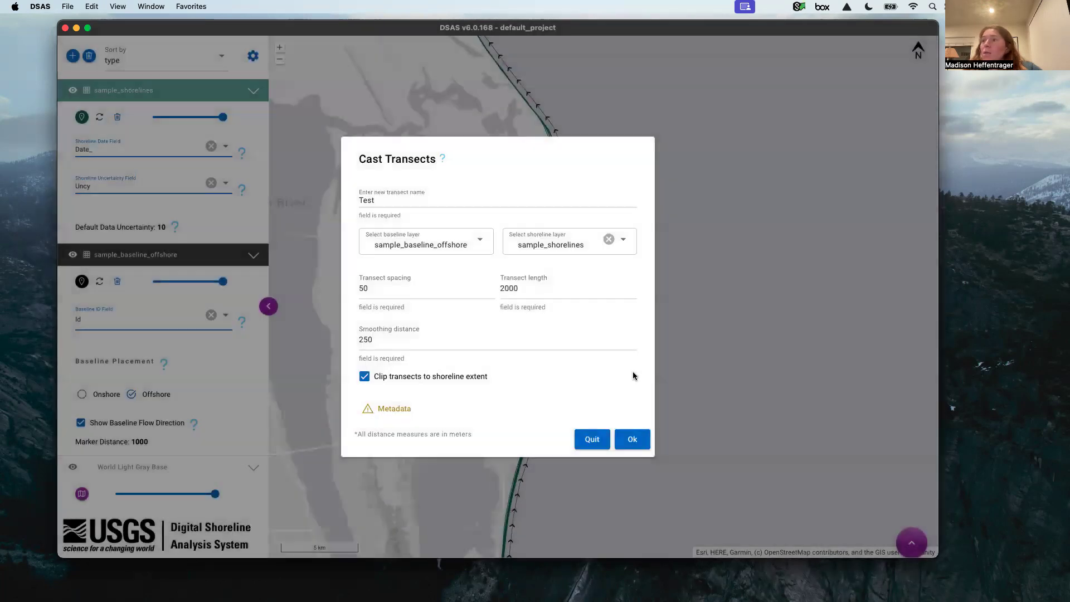
Cast the transects with the current settings, creating Test_transects_20240520_234449.
click(634, 442)
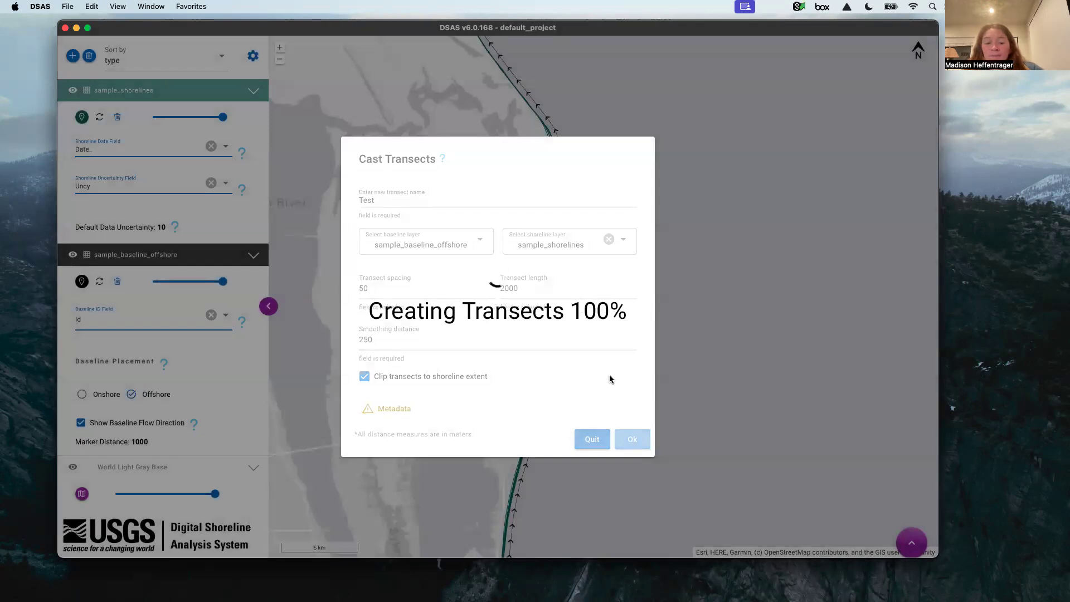
scroll(609, 379, up, 5)
scroll(573, 394, up, 2)
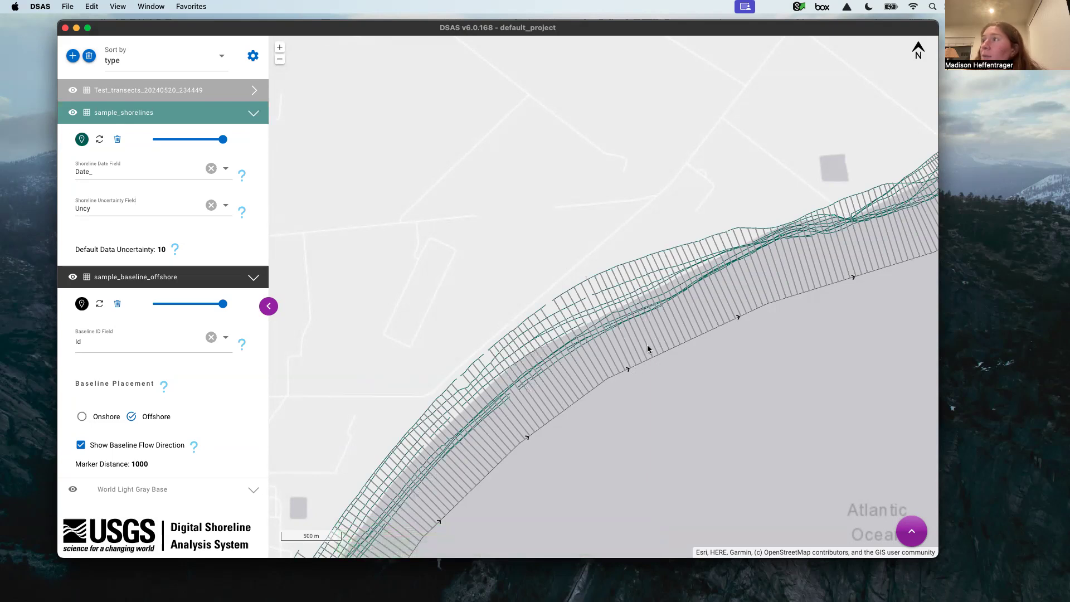
scroll(611, 326, down, 2)
scroll(611, 326, down, 1)
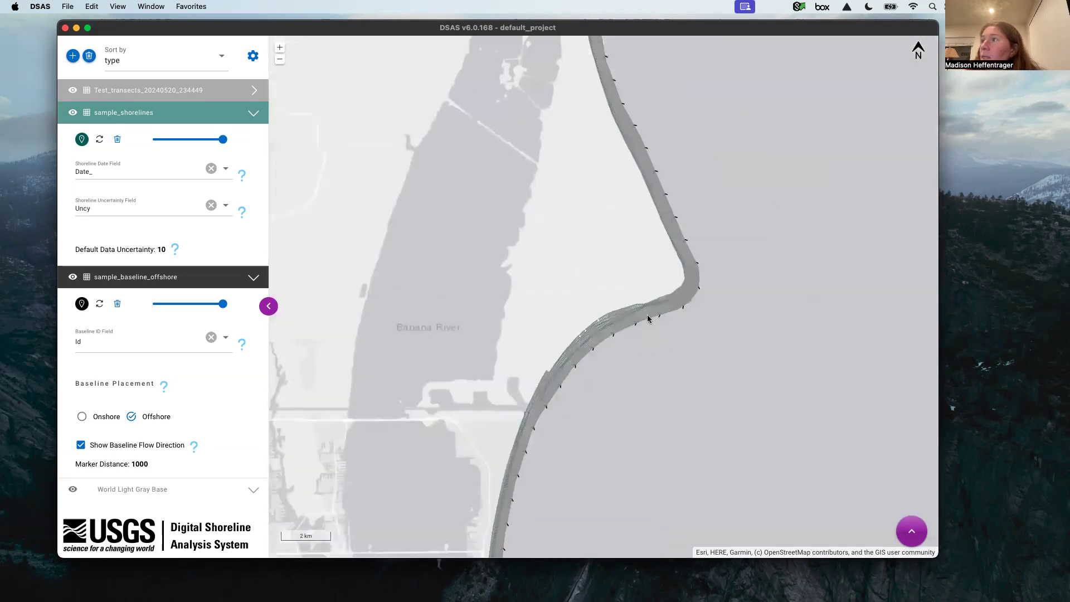
Inspect the transects along the coast, around the shoreline bend and north of it.
drag(645, 315, 586, 432)
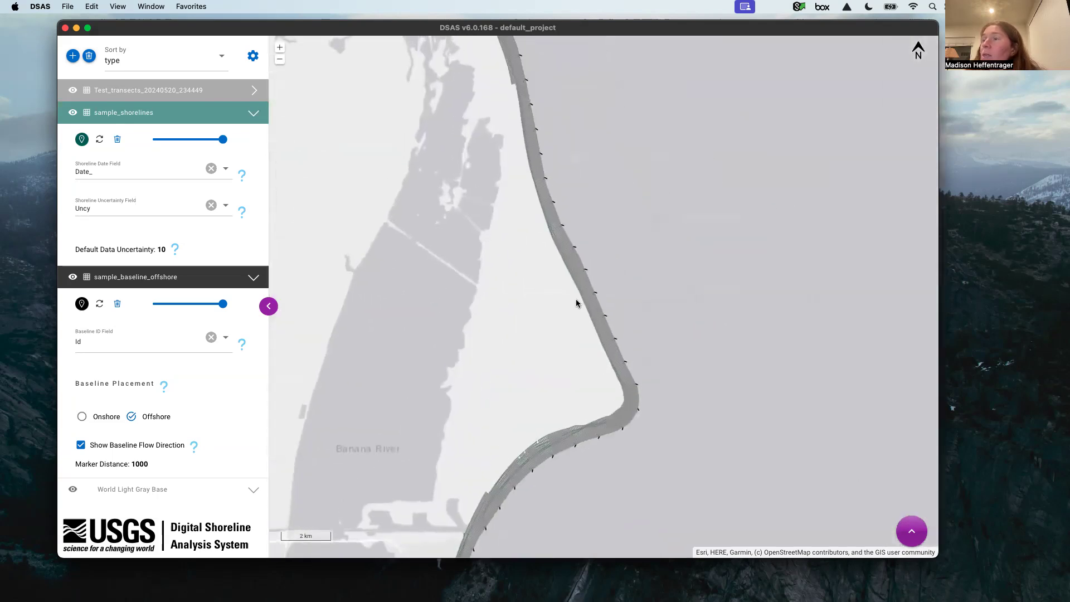
drag(577, 299, 601, 178)
drag(544, 341, 469, 501)
scroll(553, 424, up, 1)
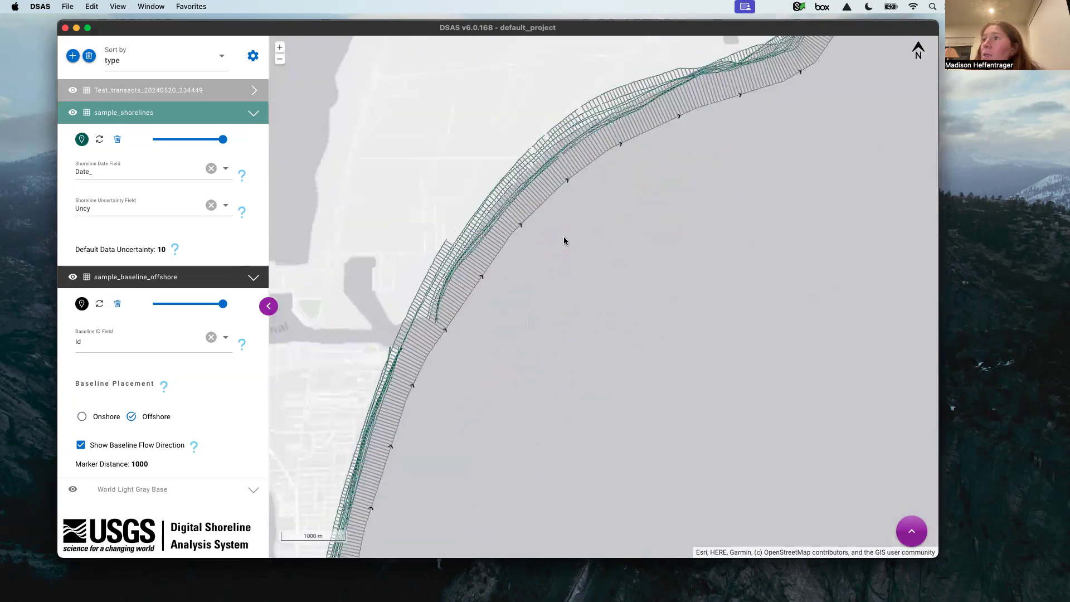
drag(512, 320, 429, 404)
mouse_move(554, 289)
mouse_down()
mouse_move(463, 390)
mouse_move(344, 426)
mouse_up()
drag(559, 246, 567, 326)
scroll(566, 322, up, 4)
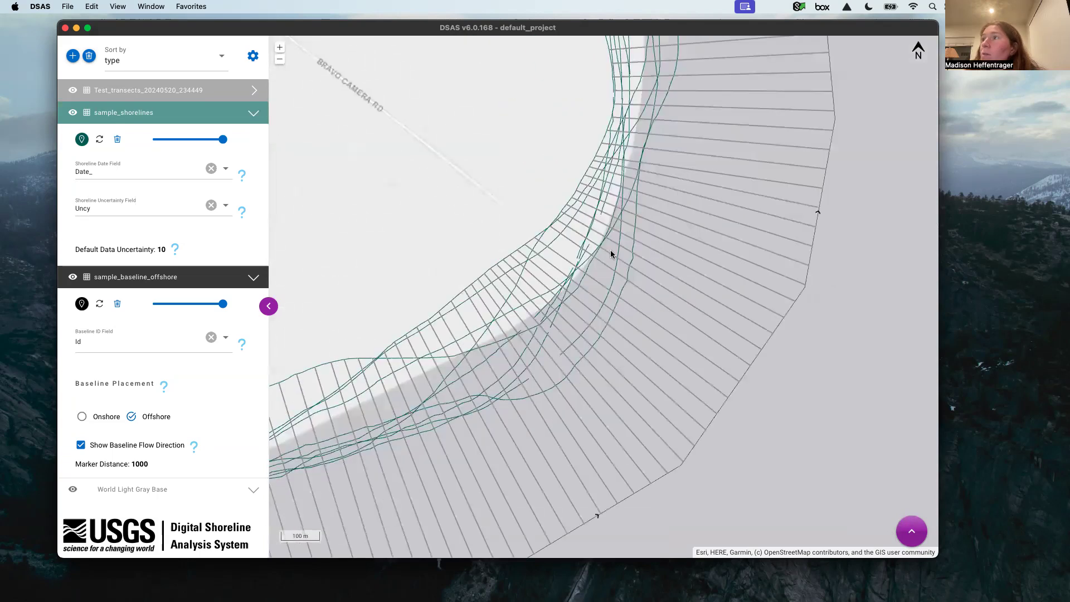
scroll(611, 254, down, 3)
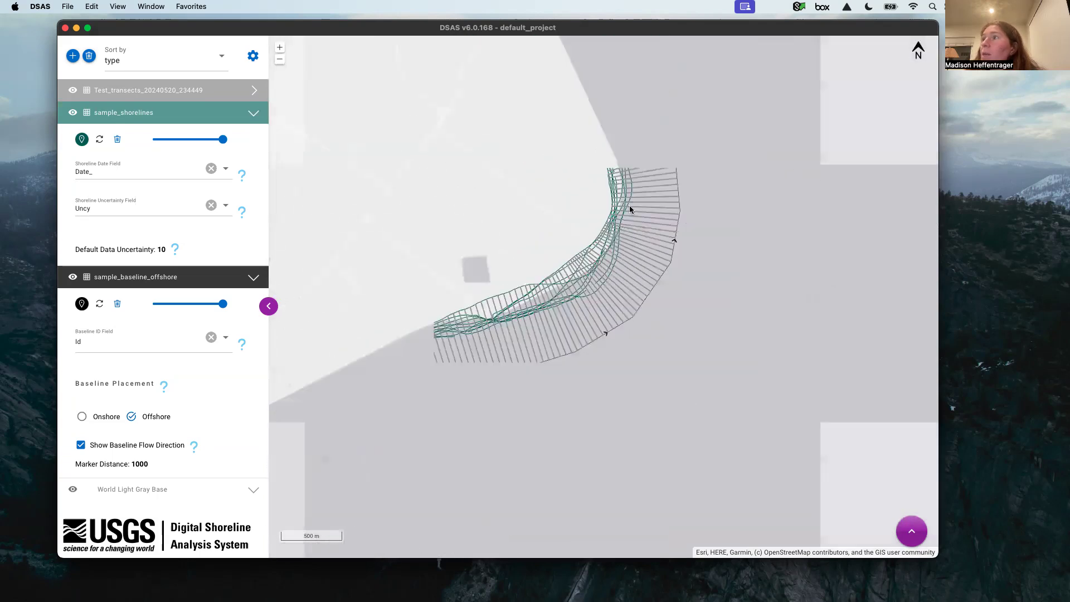
drag(633, 198, 611, 348)
scroll(574, 242, down, 2)
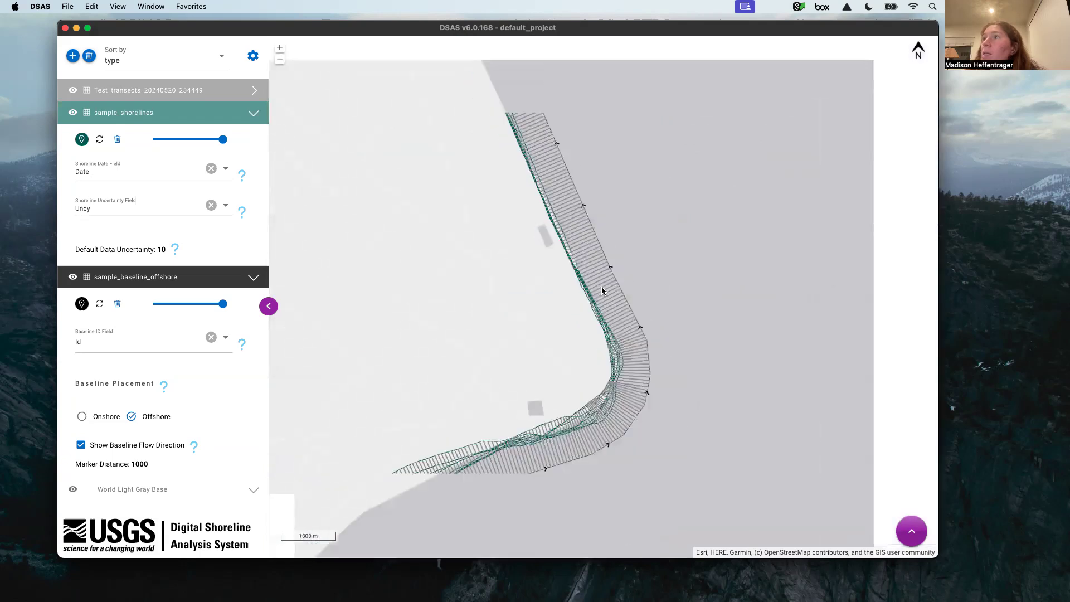
scroll(601, 286, down, 2)
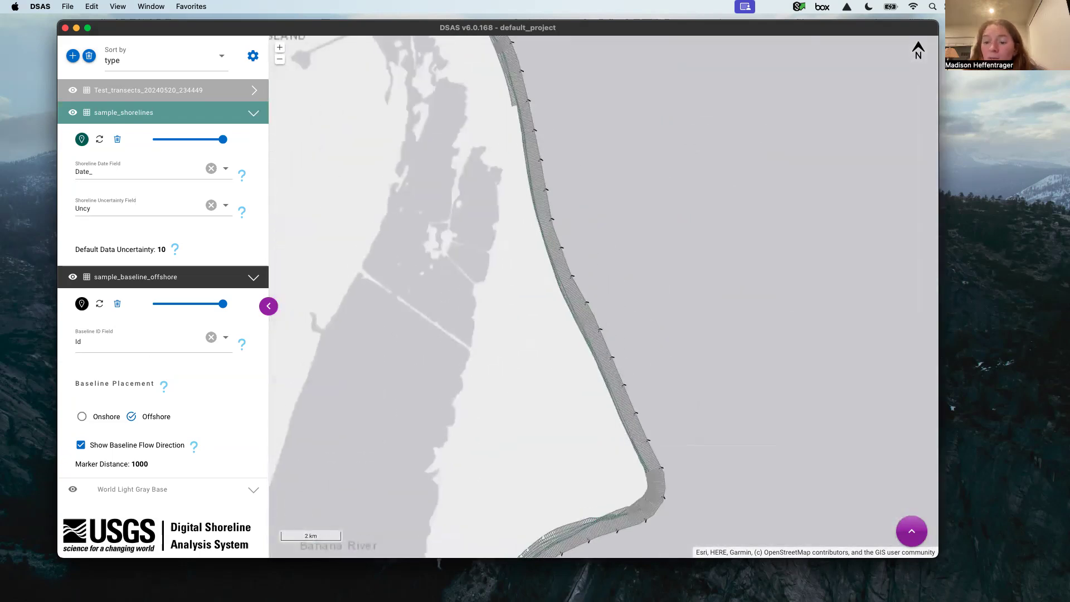
Move the notes document aside and return focus to the DSAS map.
key(super+Tab)
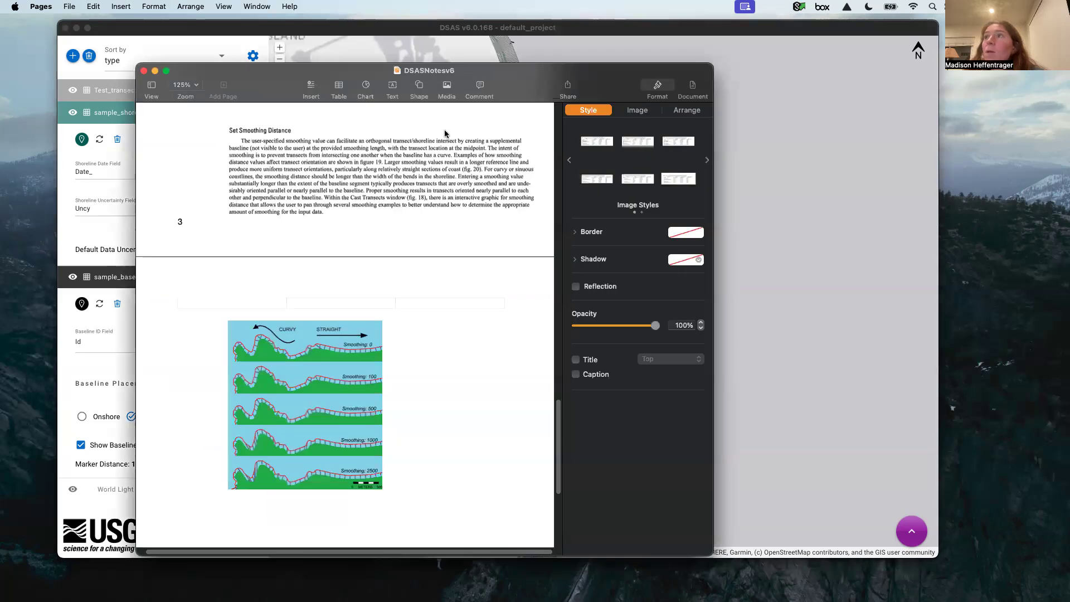
drag(508, 71, 0, 70)
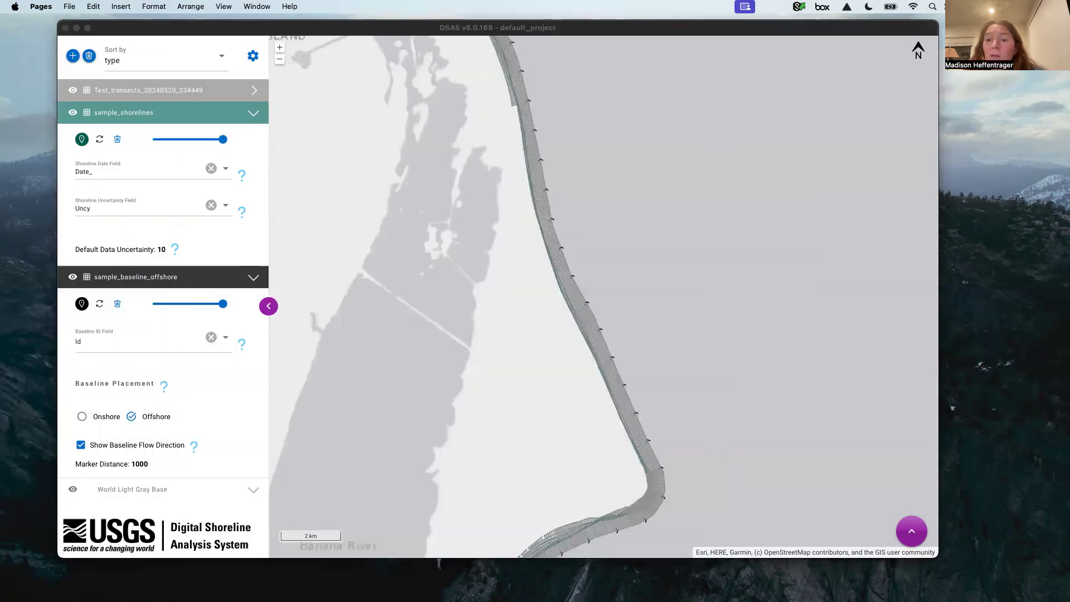
click(630, 331)
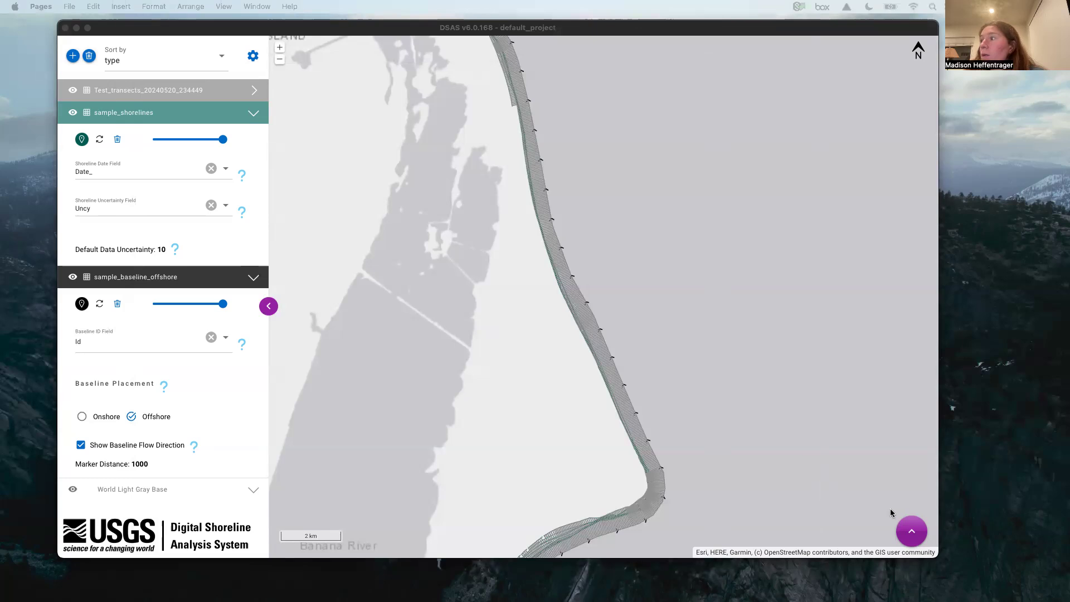
Look at the Calculate Rates form, then close it without calculating.
click(910, 530)
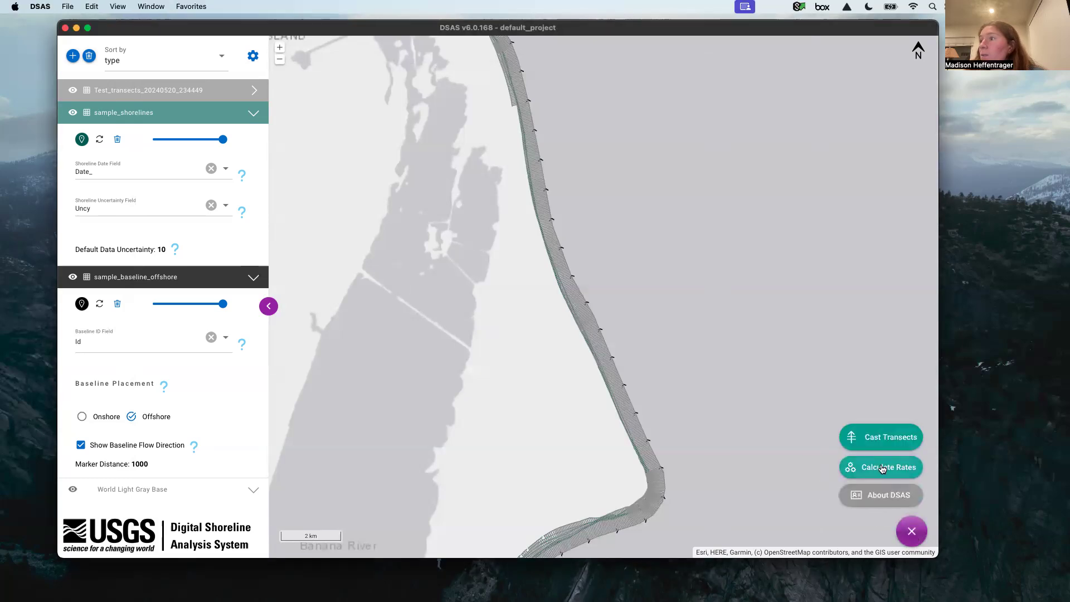
click(891, 468)
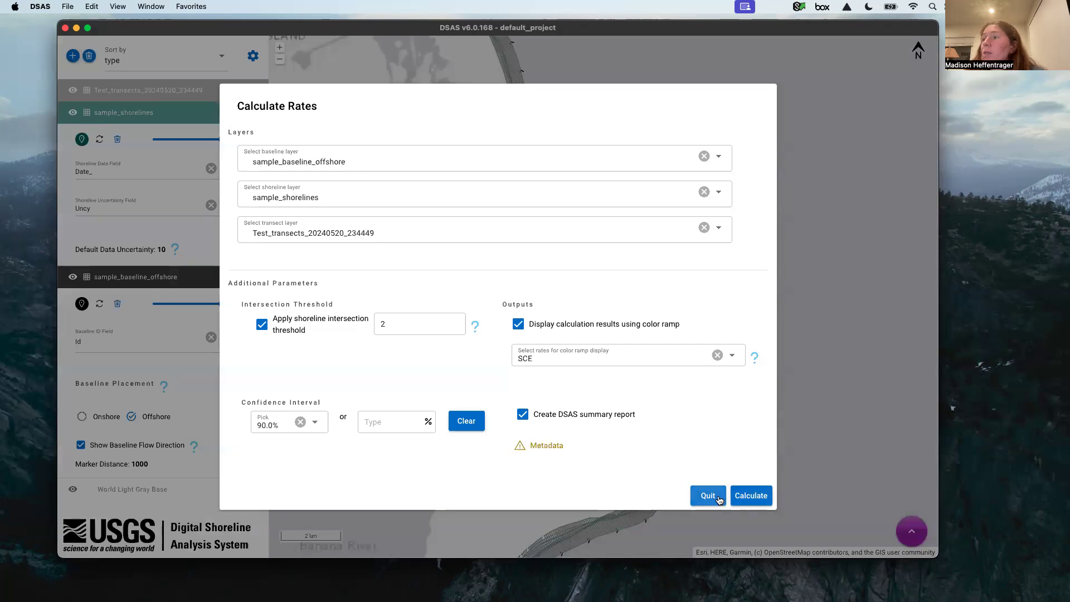
click(708, 496)
Zoom out to the whole transect band and bring up the analysis actions list.
scroll(629, 447, up, 3)
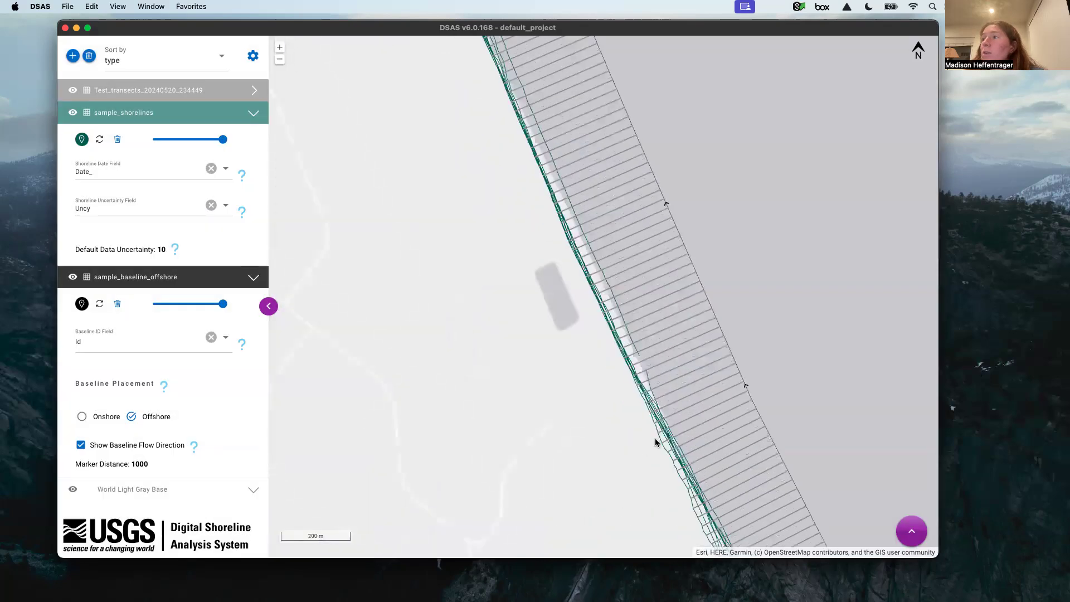
scroll(691, 430, up, 4)
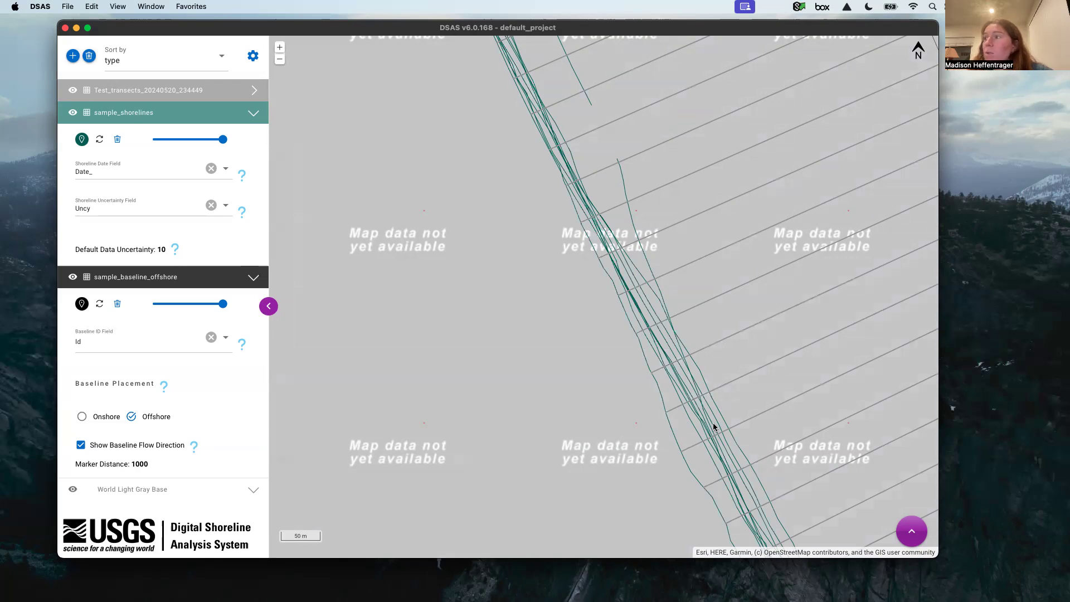
scroll(711, 434, down, 2)
scroll(710, 437, down, 2)
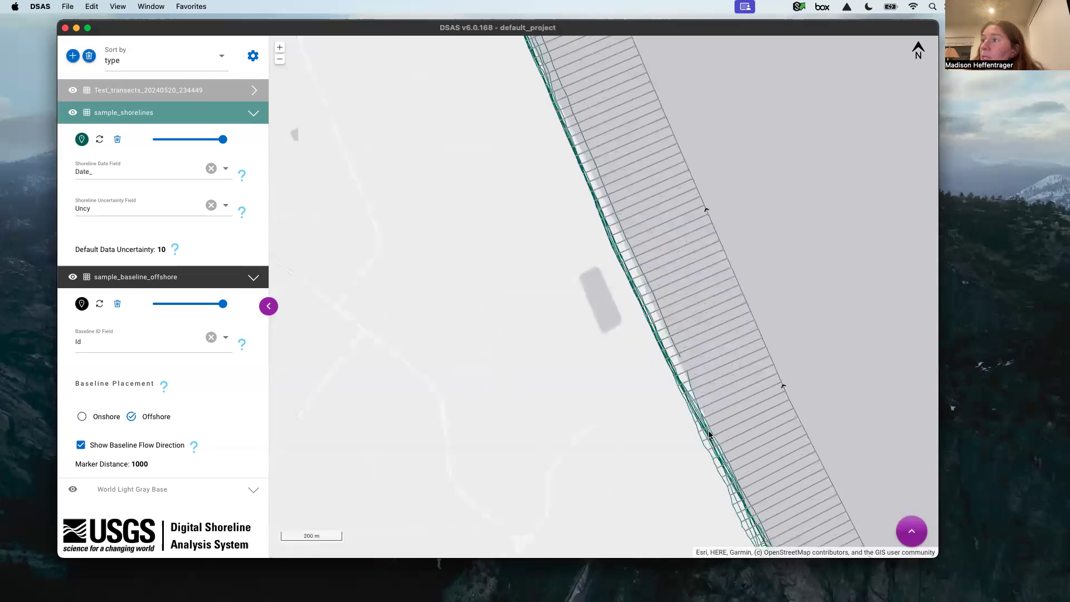
scroll(708, 436, up, 2)
scroll(711, 434, down, 2)
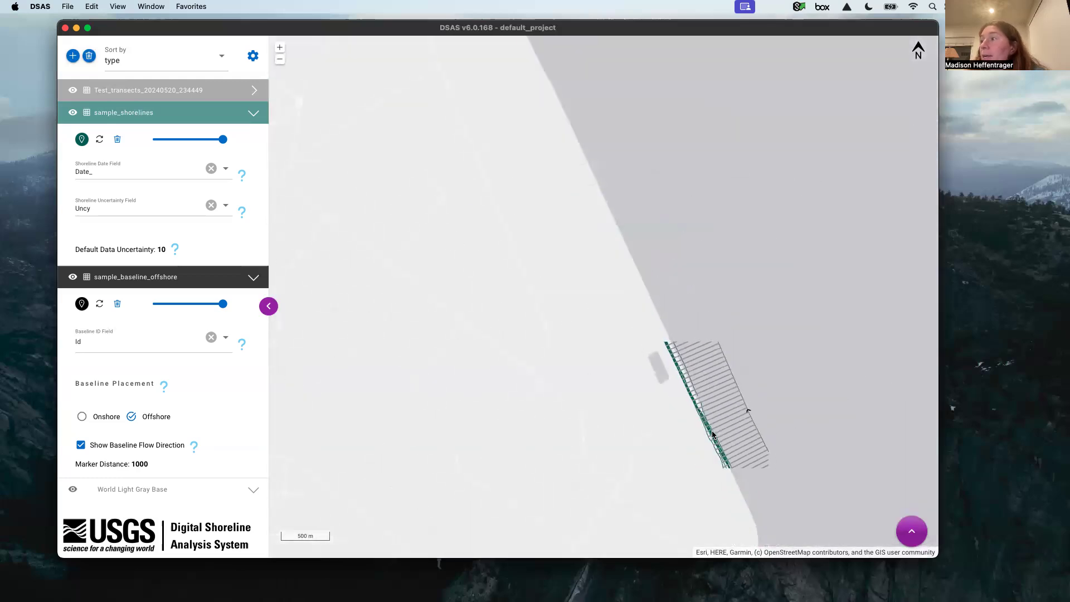
scroll(713, 434, down, 1)
click(912, 534)
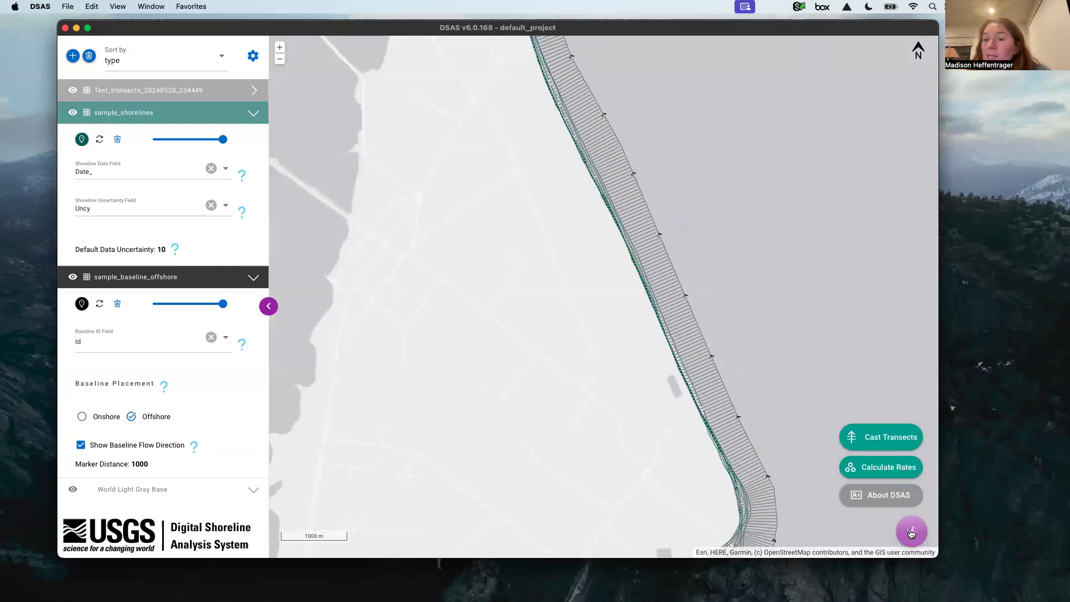
In Calculate Rates, set the intersection threshold to 8 and read the rate options explanation.
click(892, 471)
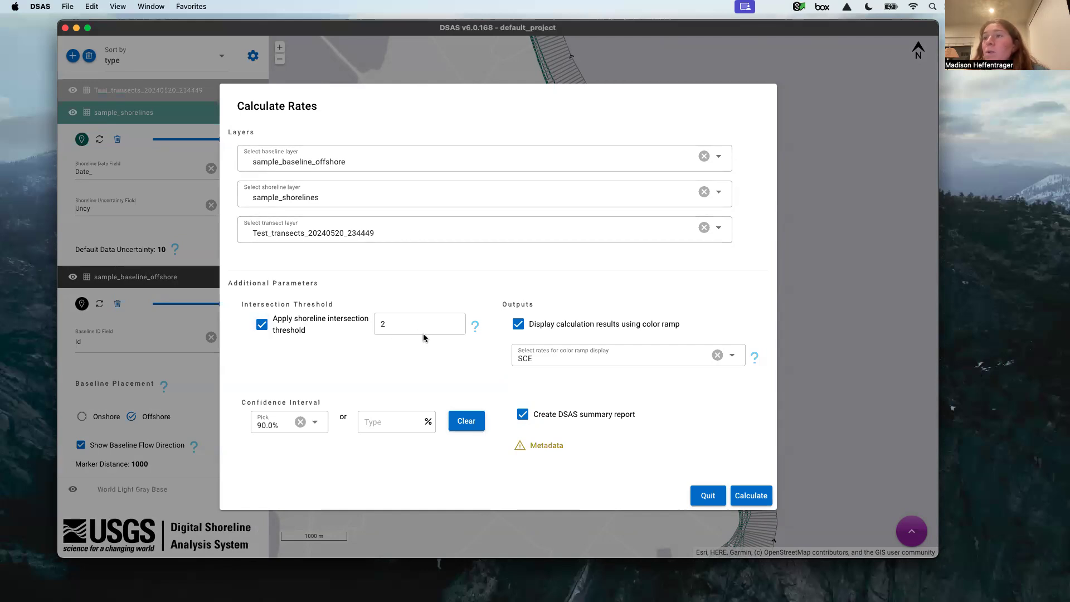
click(390, 321)
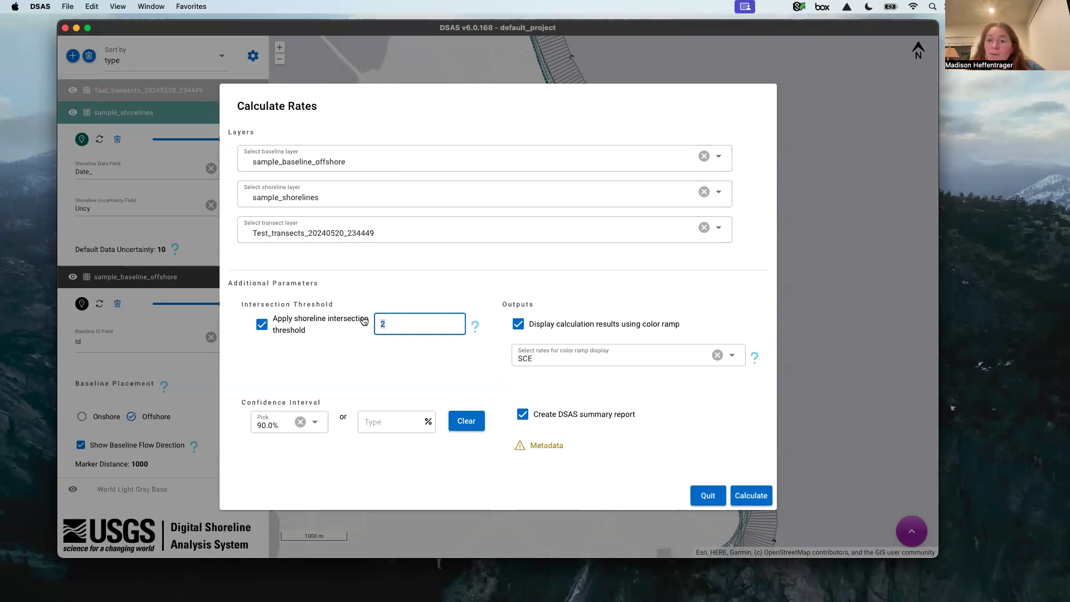
text(8)
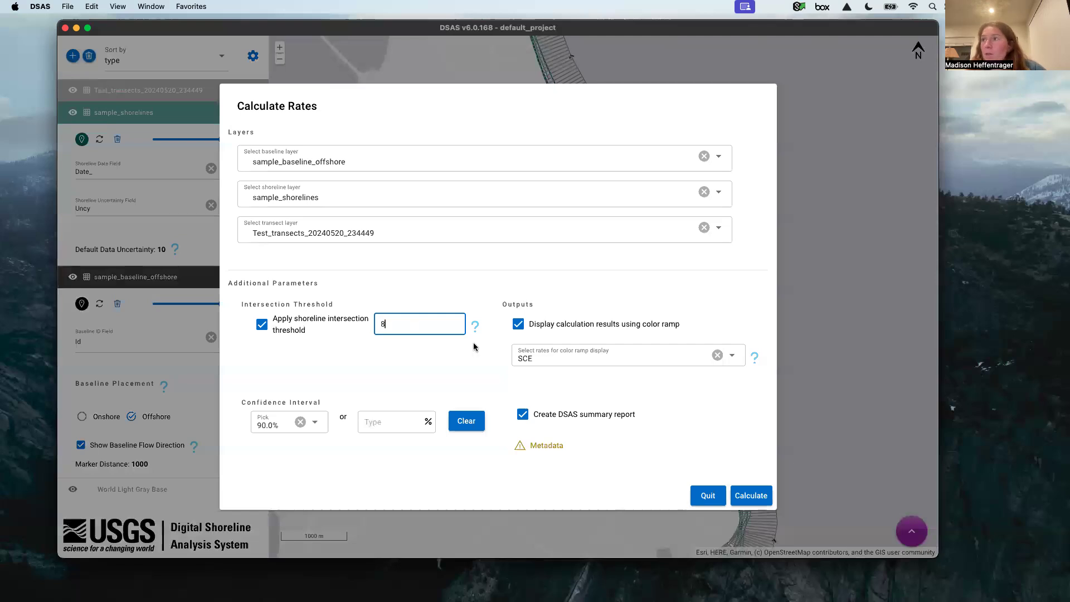
click(588, 363)
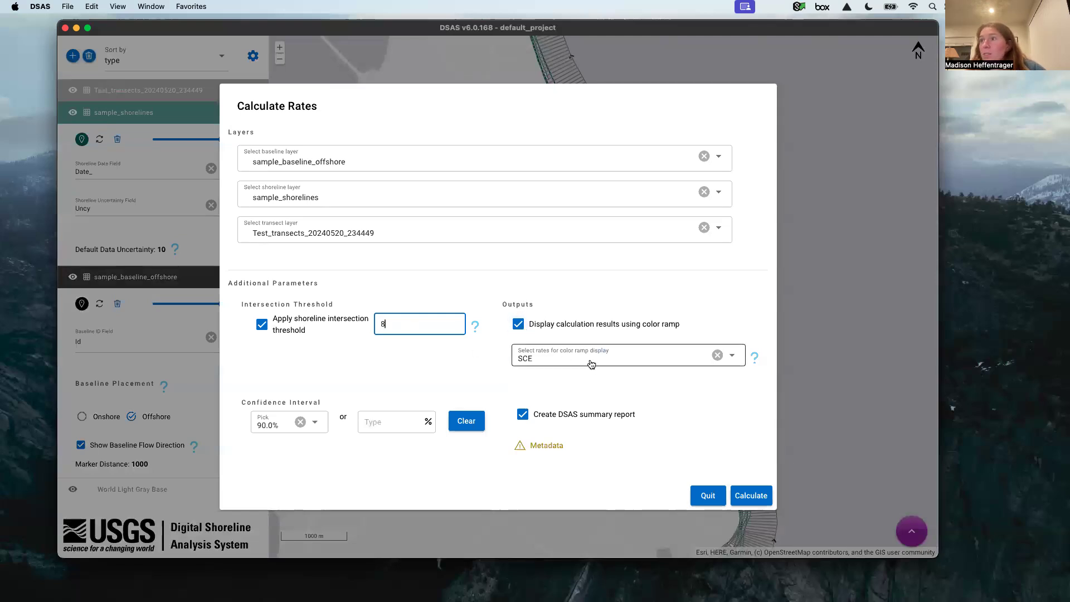
click(755, 358)
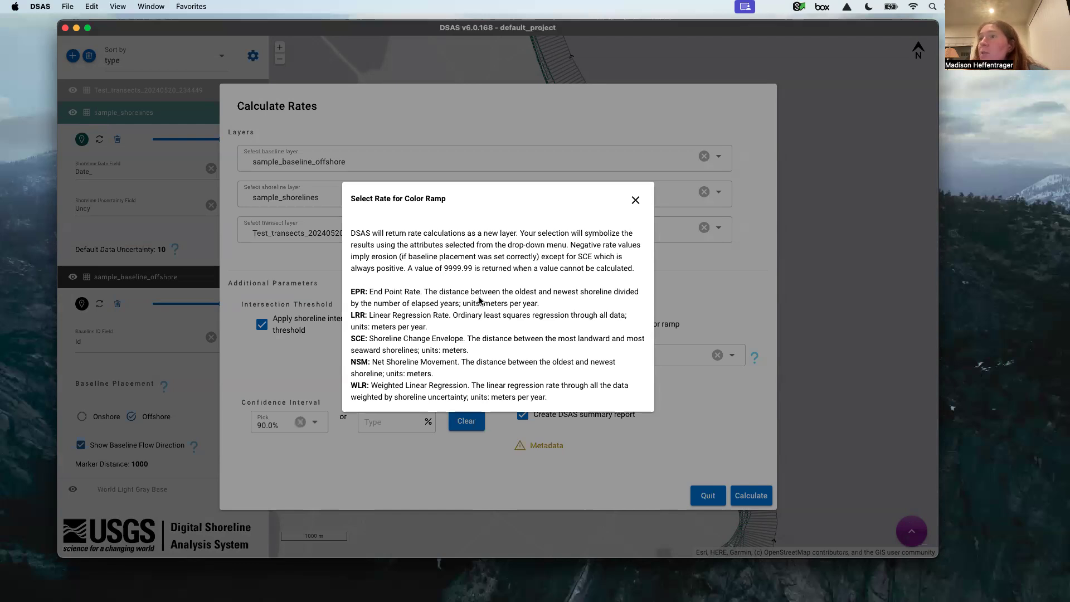
click(636, 200)
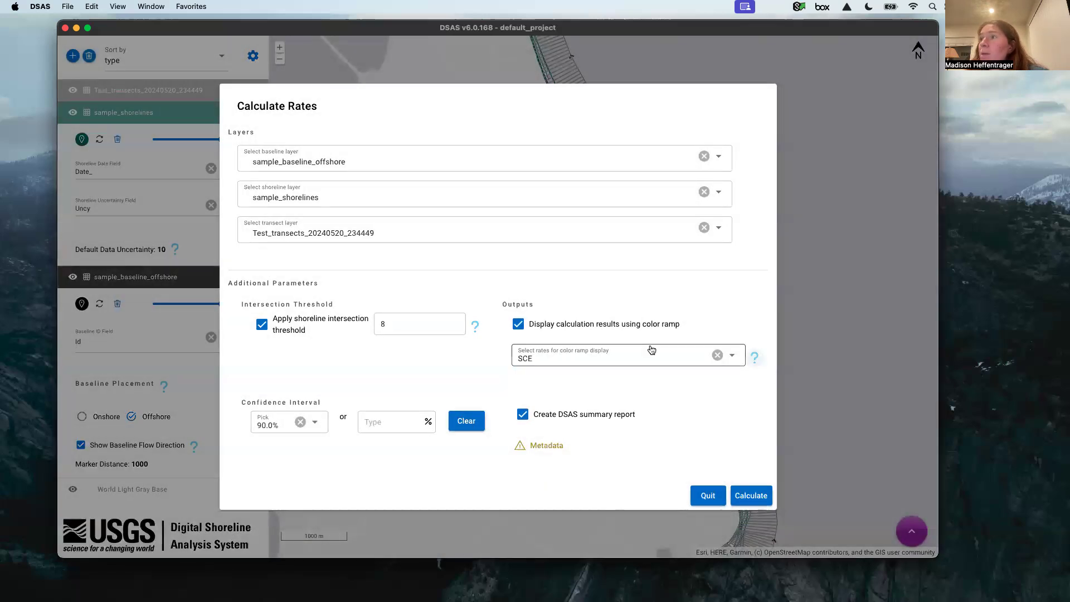
Choose EPR for the colour ramp and 95.0% confidence, then run the calculation.
click(650, 351)
click(631, 379)
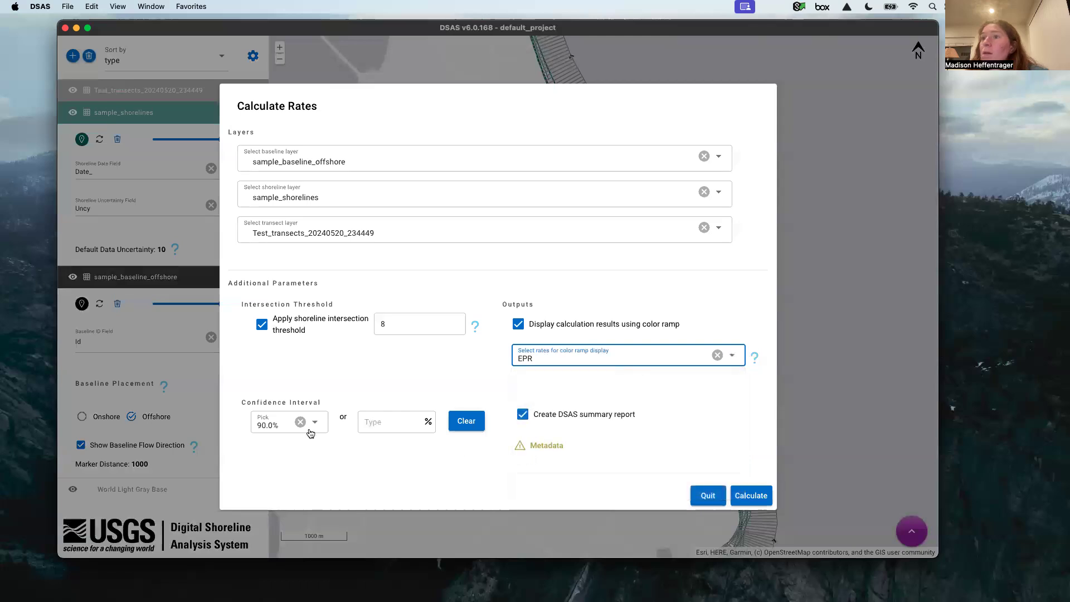
click(273, 425)
click(281, 345)
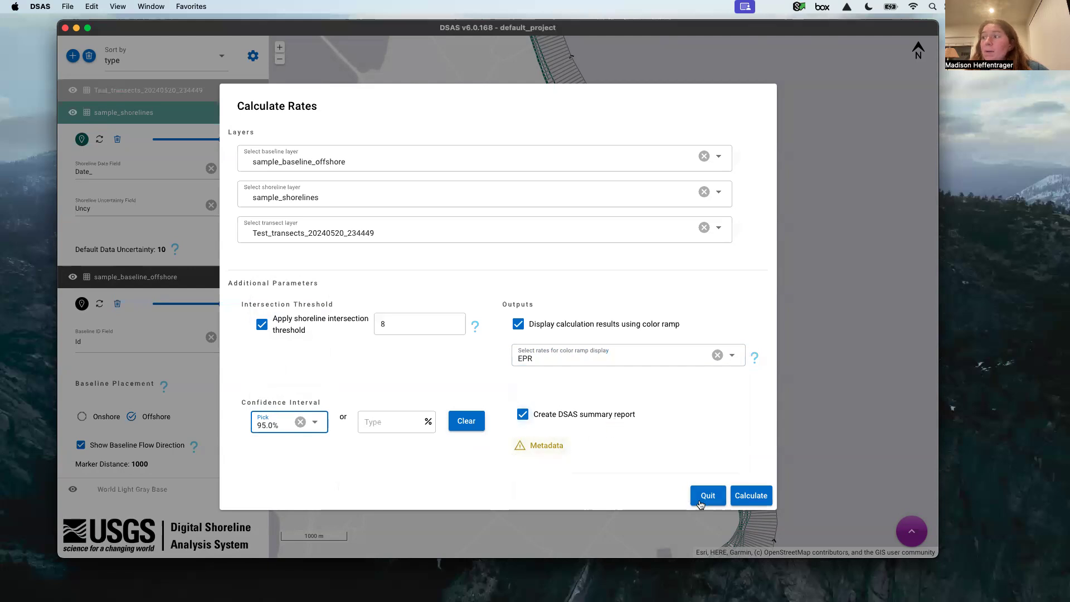
click(754, 501)
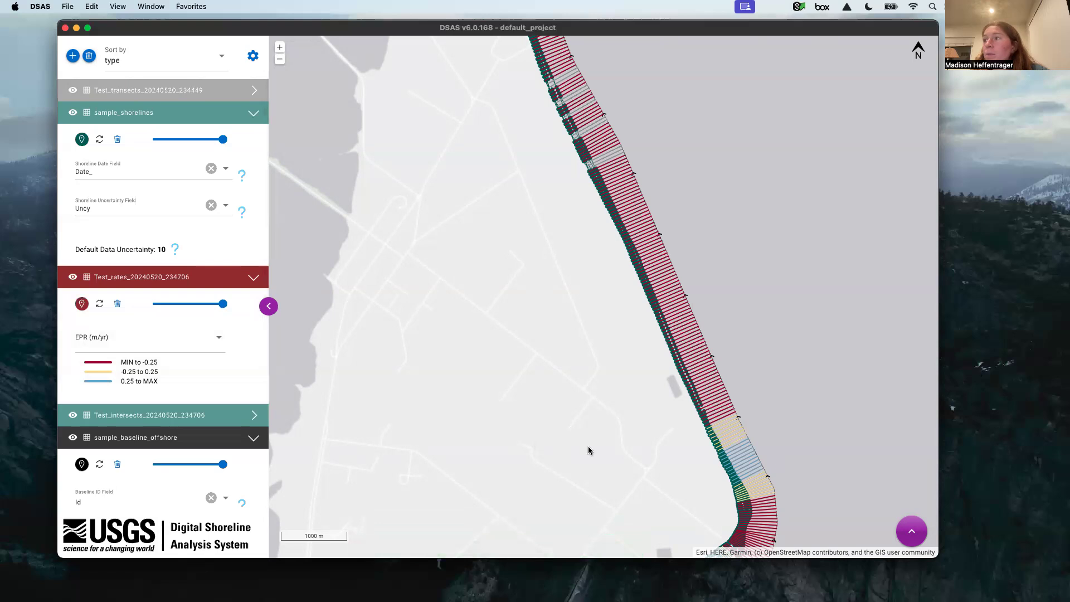
Survey the southern shoreline's EPR transects, then move north to the Merritt Island coast.
scroll(735, 443, up, 5)
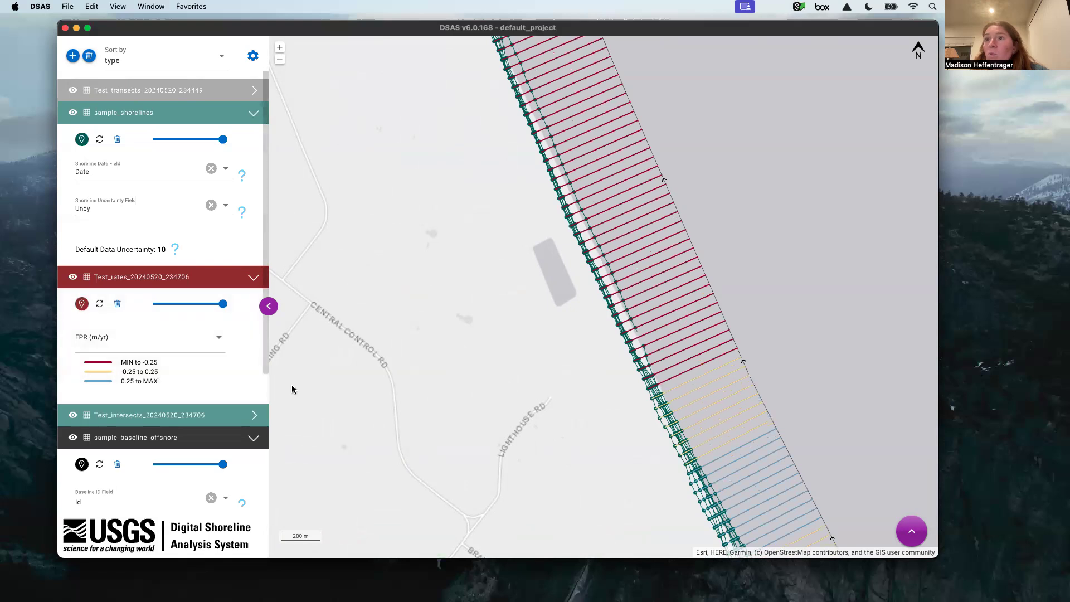
scroll(576, 473, down, 1)
scroll(613, 490, down, 1)
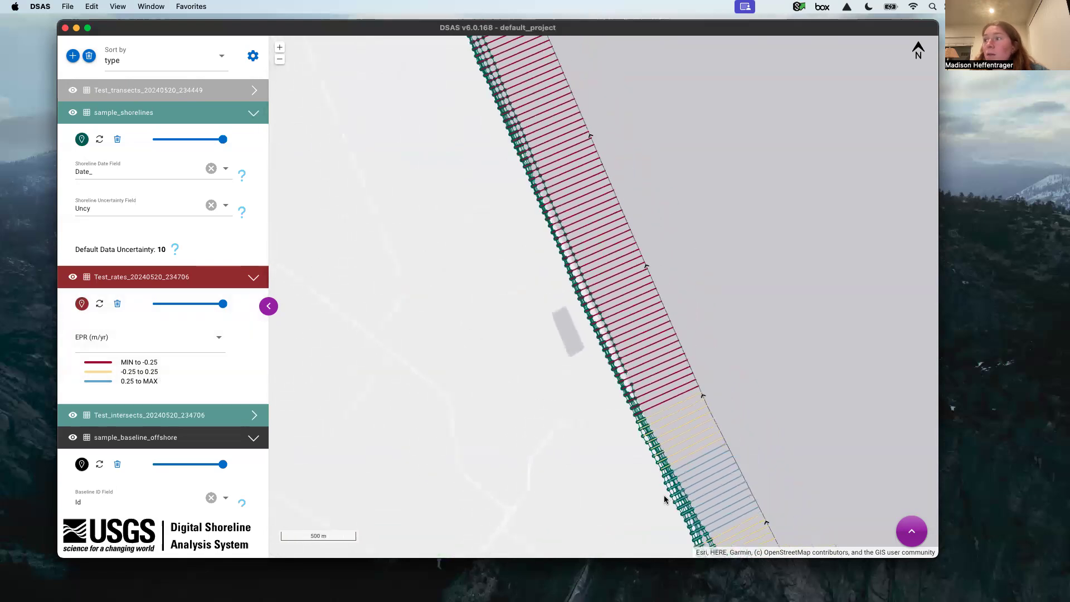
scroll(674, 501, down, 1)
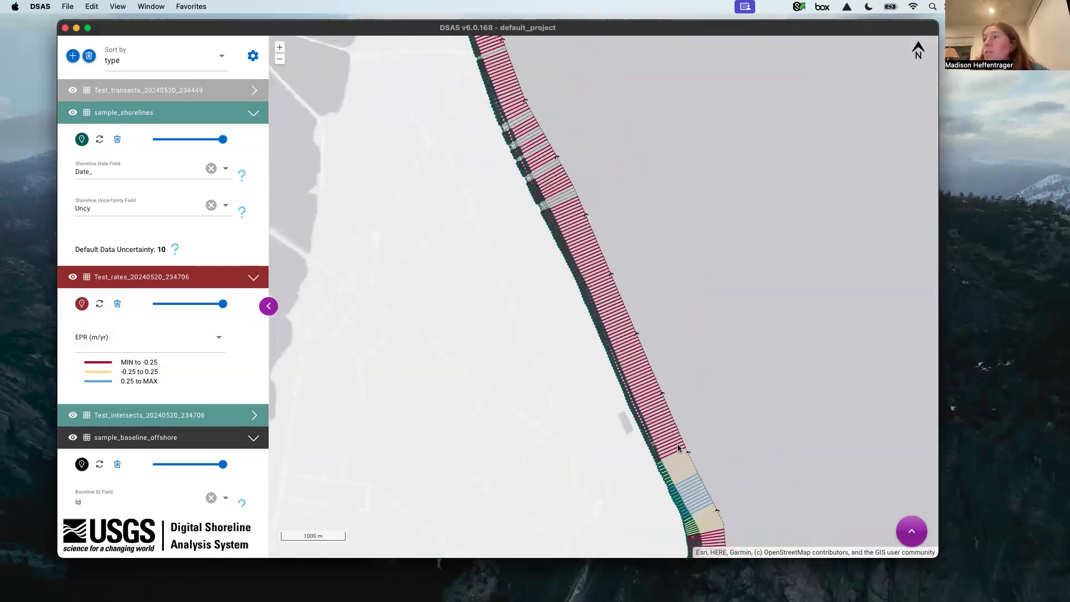
scroll(691, 468, down, 1)
drag(716, 481, 719, 401)
drag(680, 481, 674, 447)
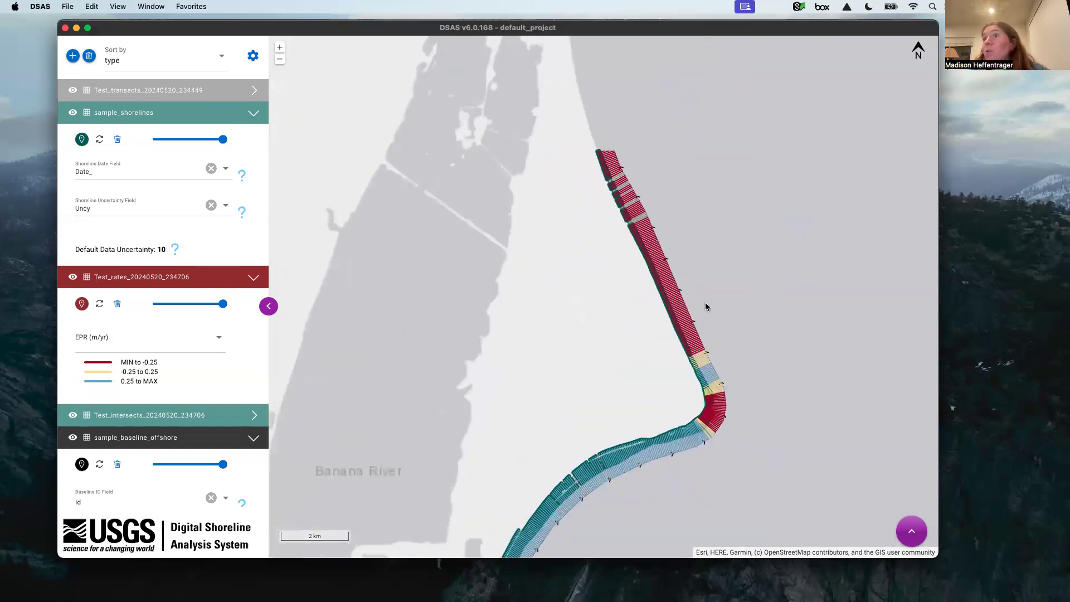
drag(712, 292, 732, 436)
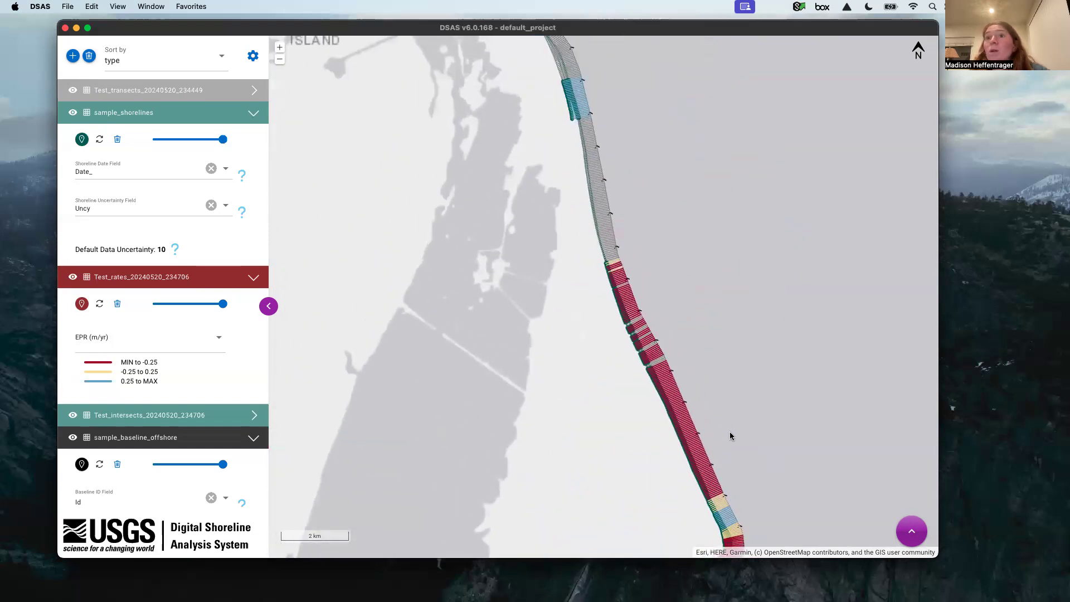
drag(689, 363, 700, 430)
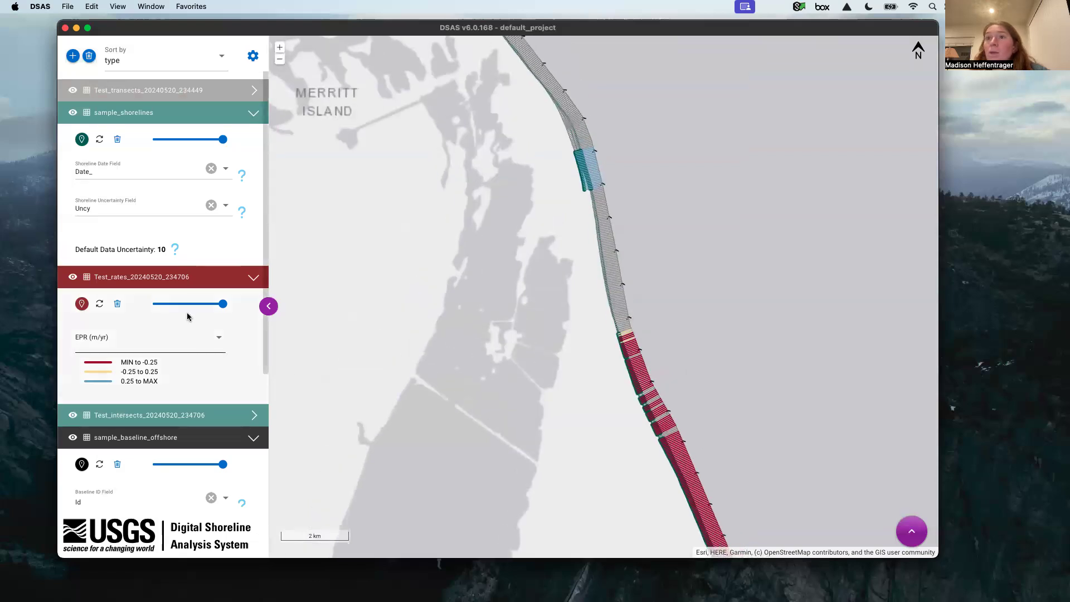
Centre the shoreline bend beside the Banana River, then switch to a new Finder window.
scroll(224, 378, down, 2)
scroll(225, 382, down, 5)
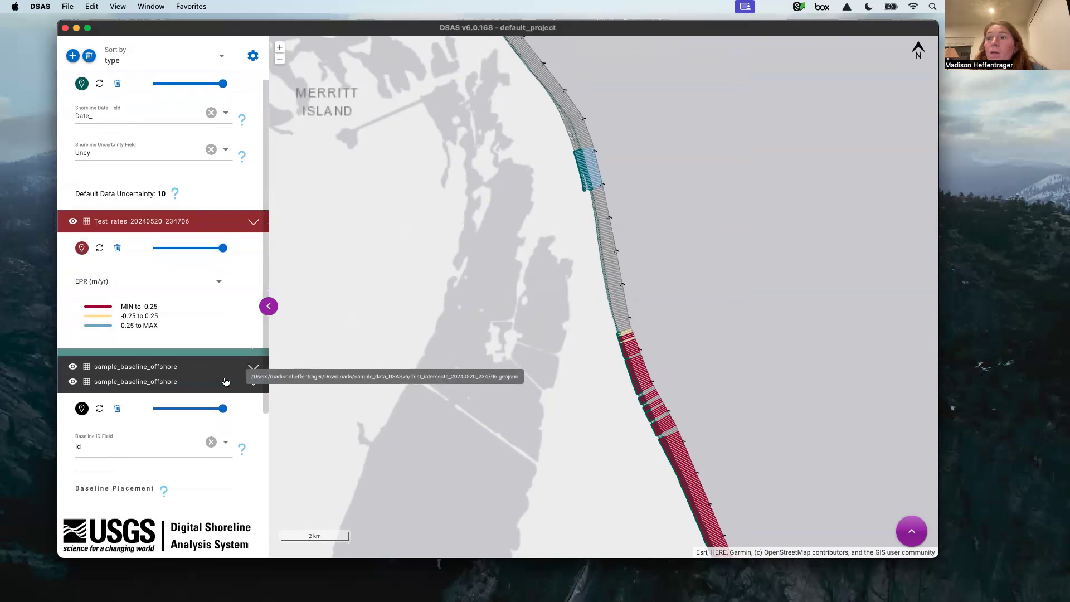
scroll(224, 381, up, 6)
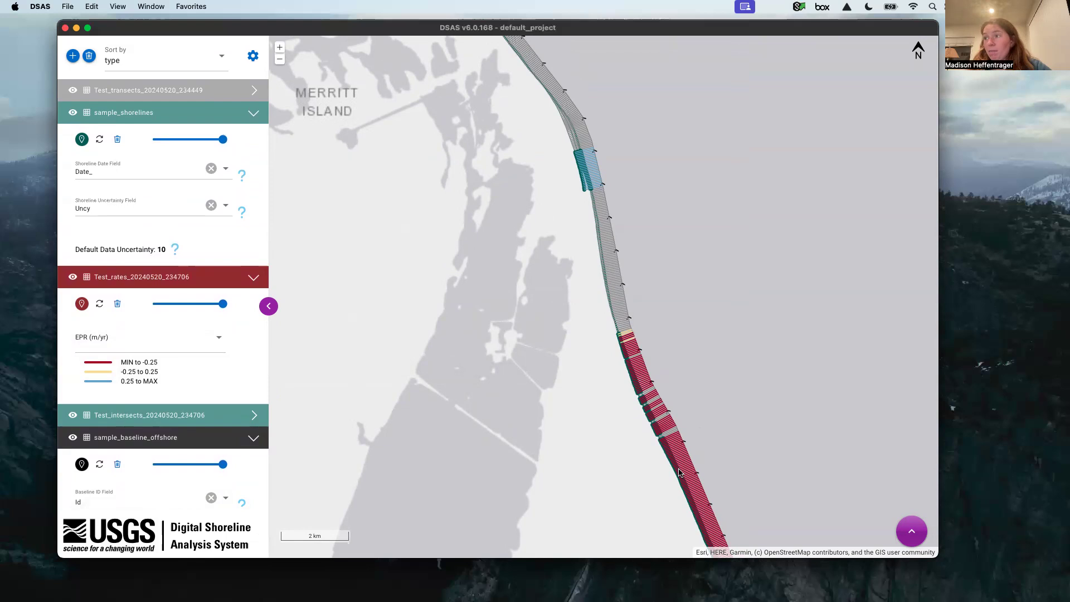
scroll(679, 473, up, 3)
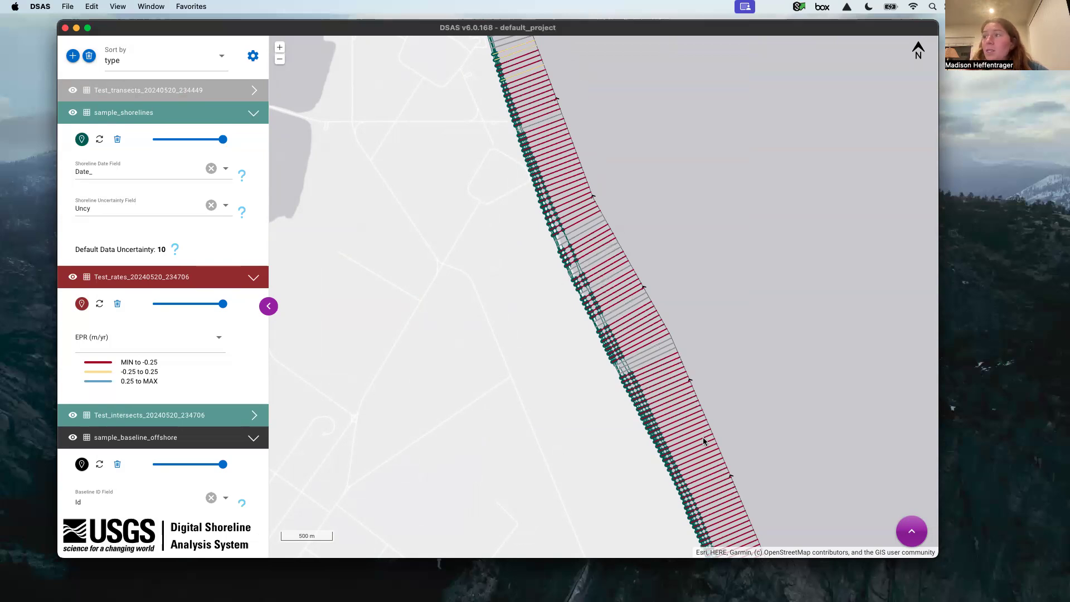
scroll(704, 440, down, 3)
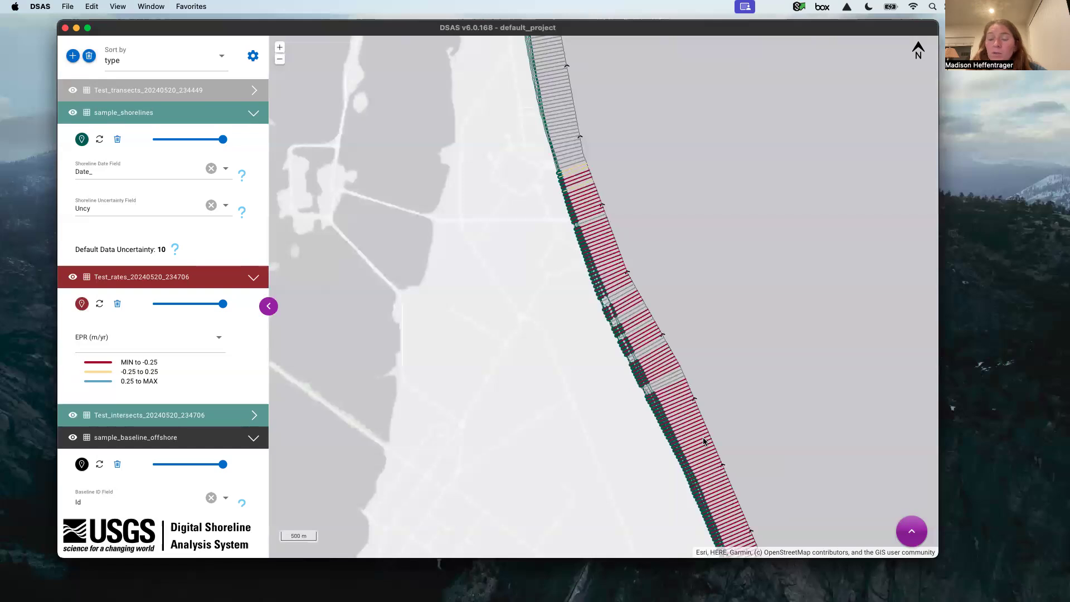
scroll(681, 404, down, 1)
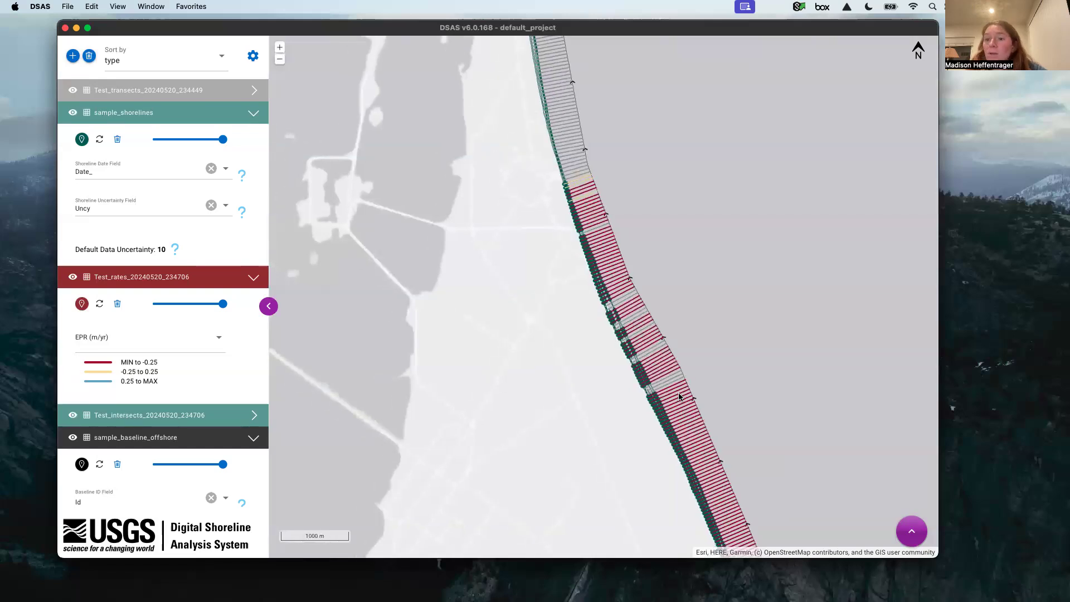
scroll(657, 376, up, 1)
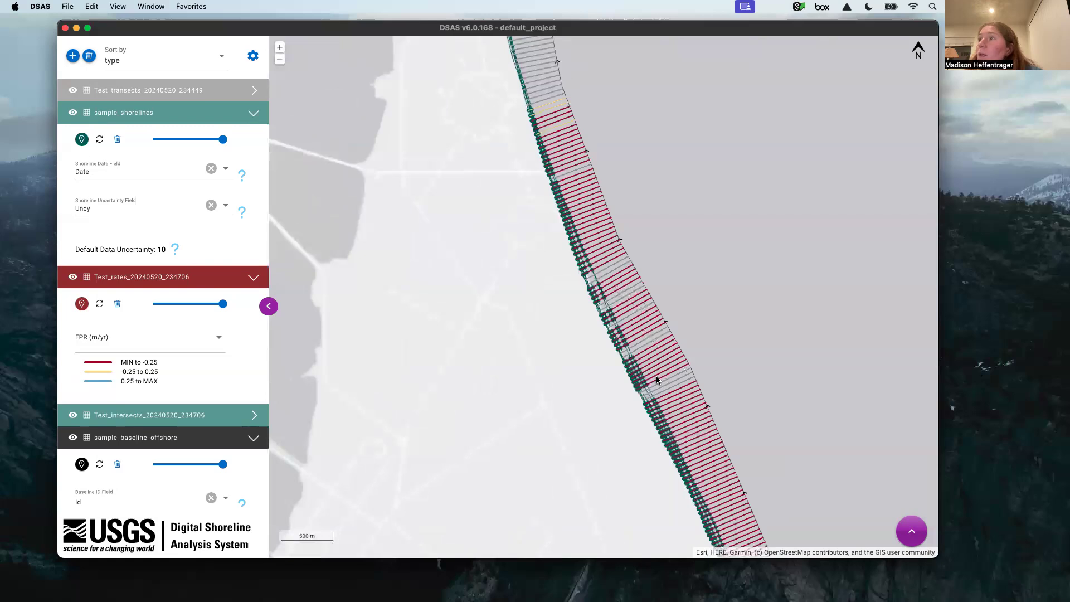
scroll(657, 378, down, 1)
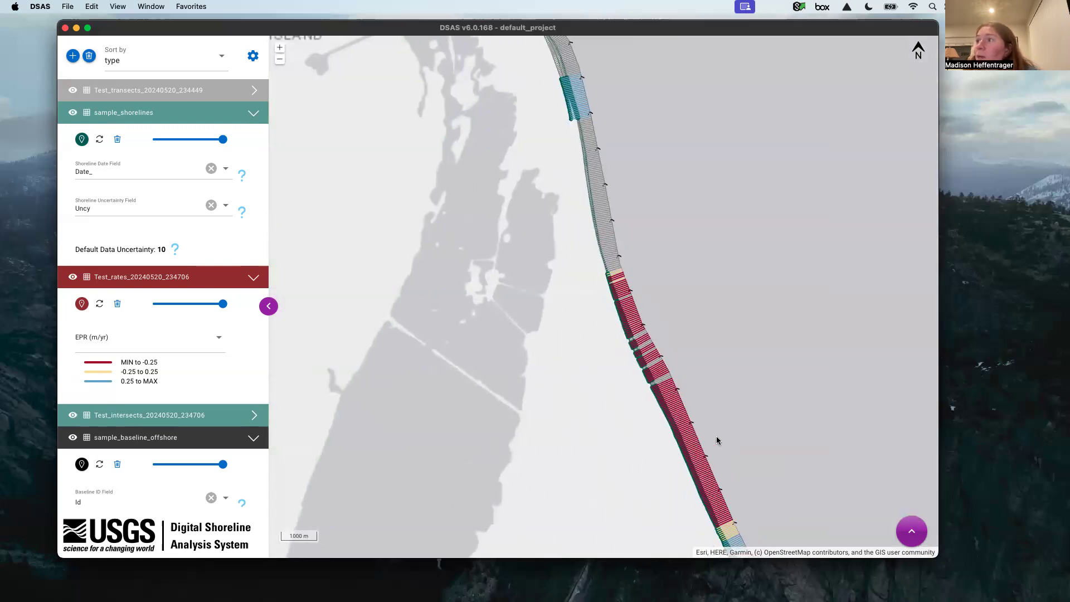
drag(718, 441, 633, 255)
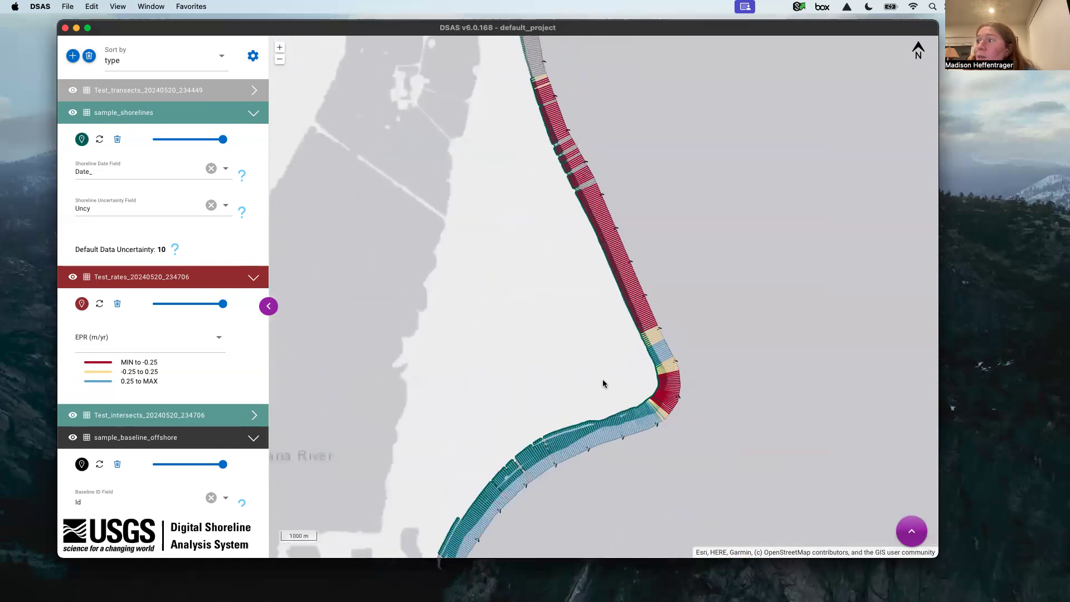
drag(643, 331, 660, 310)
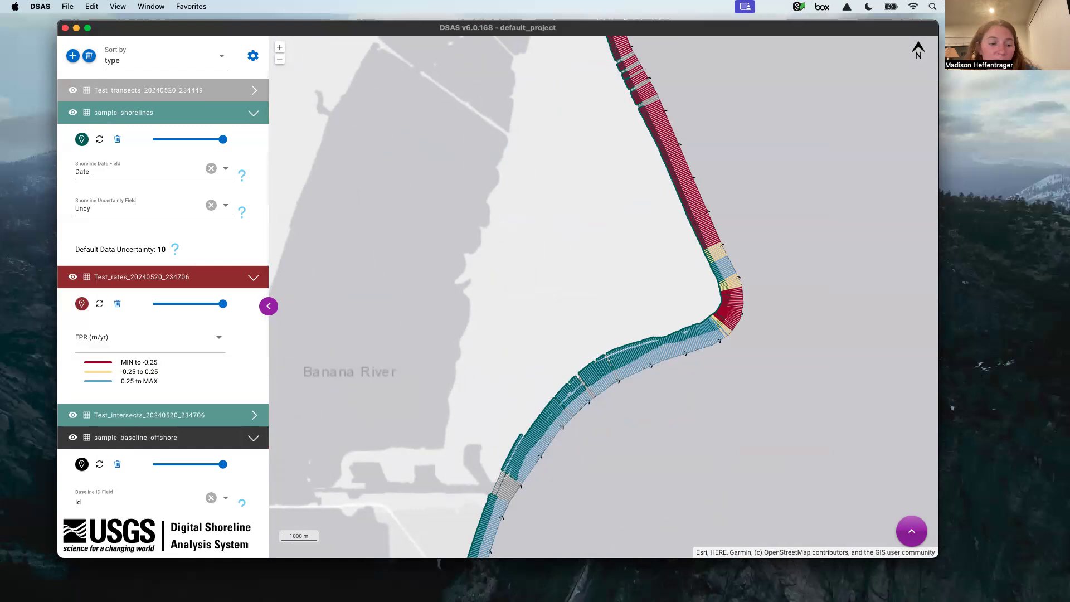
key(super+Tab)
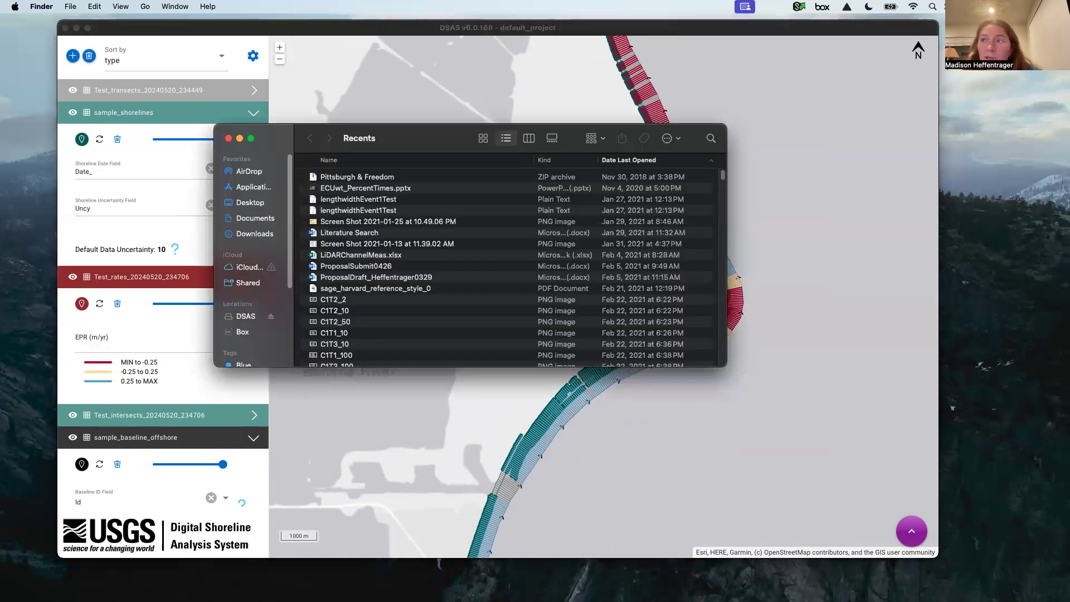
Open DSAS_summary_report_20240520_220529.txt from the Downloads folder.
click(264, 239)
scroll(353, 234, down, 5)
scroll(367, 246, down, 1)
double_click(389, 263)
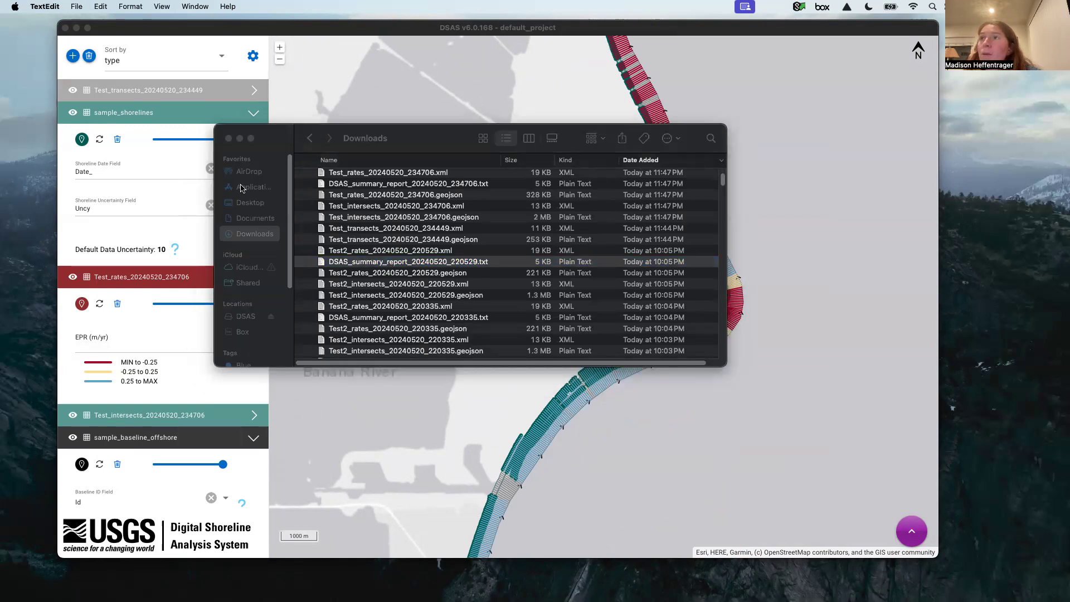
Close the Downloads window and open a fresh Finder window.
click(228, 139)
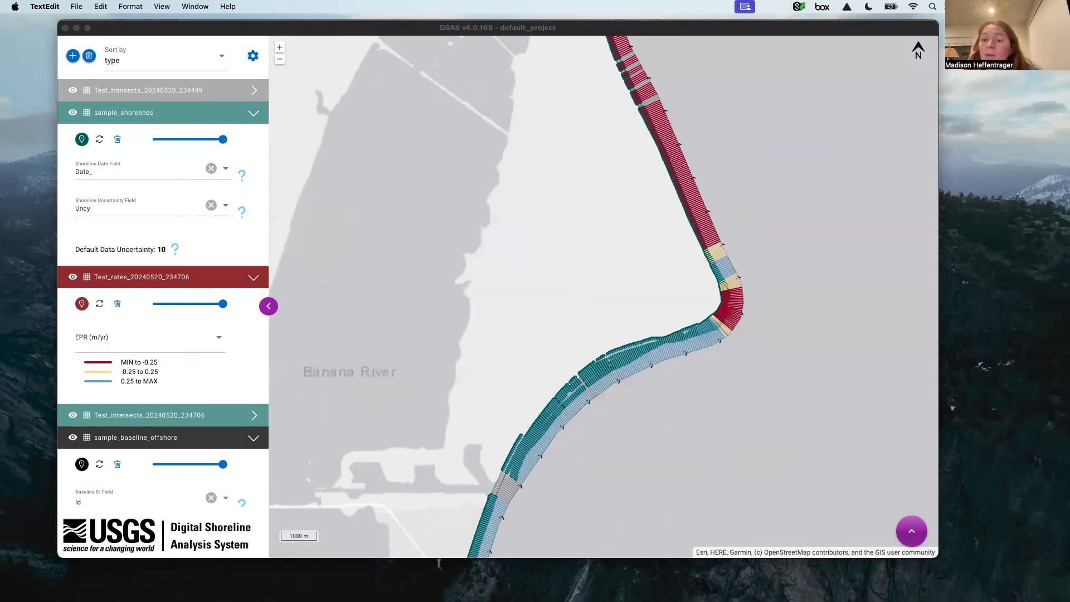
key(ctrl+Up)
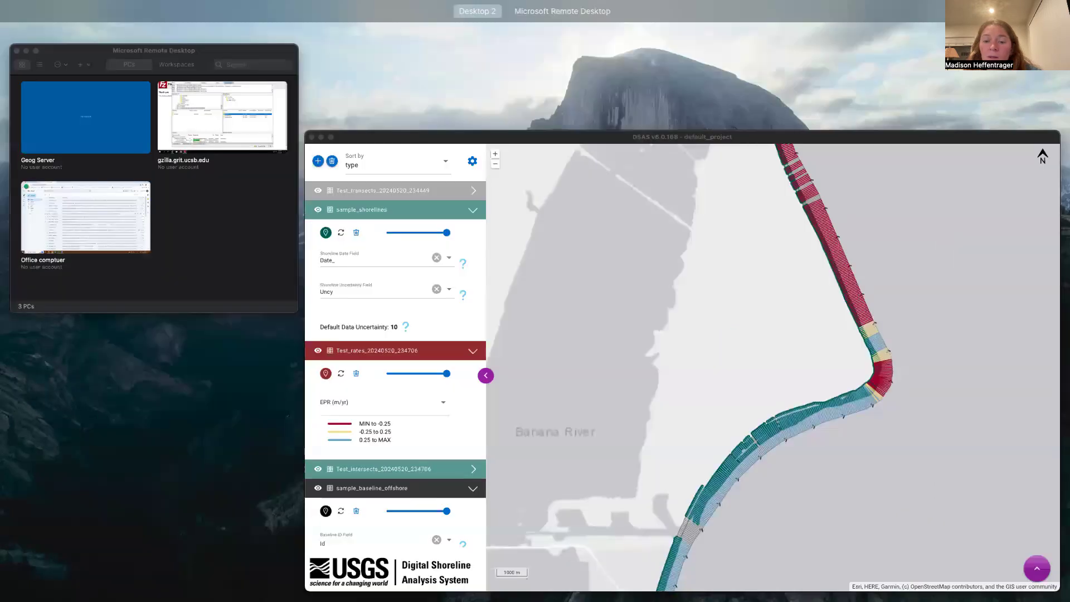
key(ctrl+Up)
key(super+n)
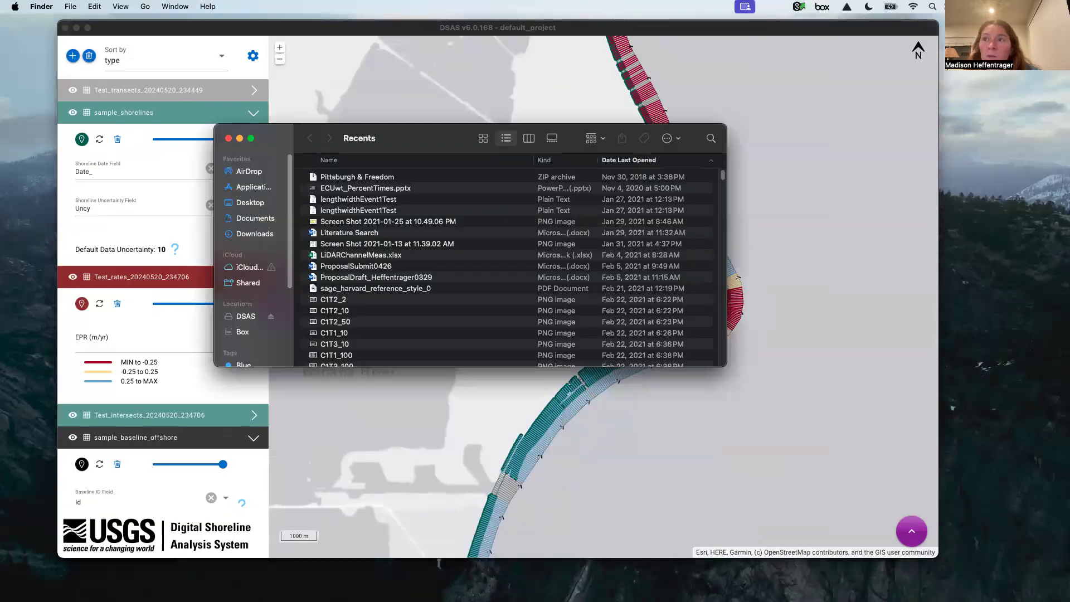
Open DSAS_summary_report_20240520_234706.txt from Downloads with Microsoft Word via Open With.
click(256, 234)
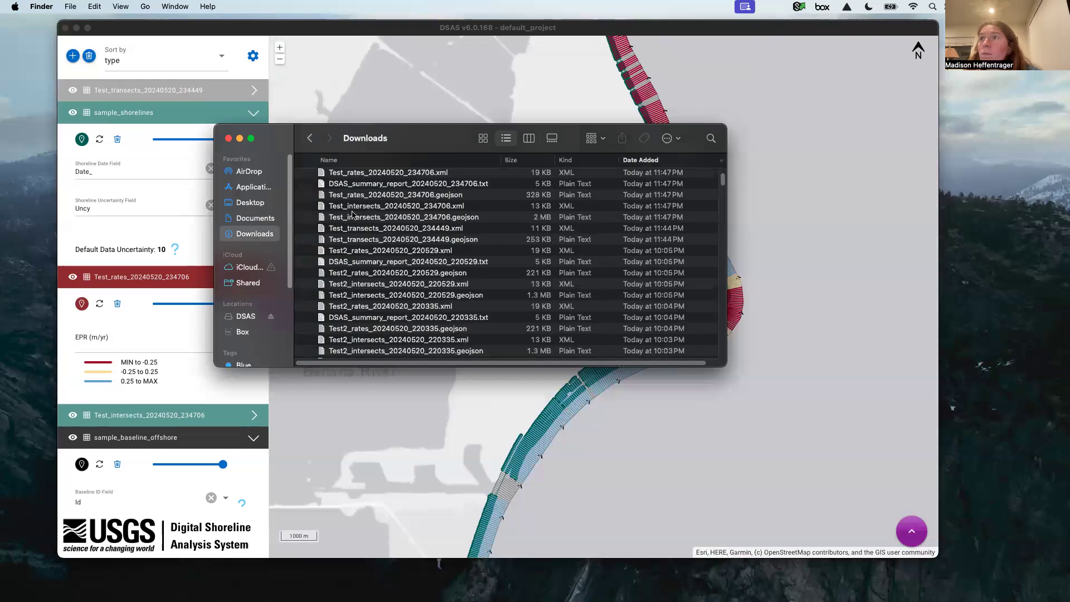
scroll(375, 246, down, 1)
click(382, 216)
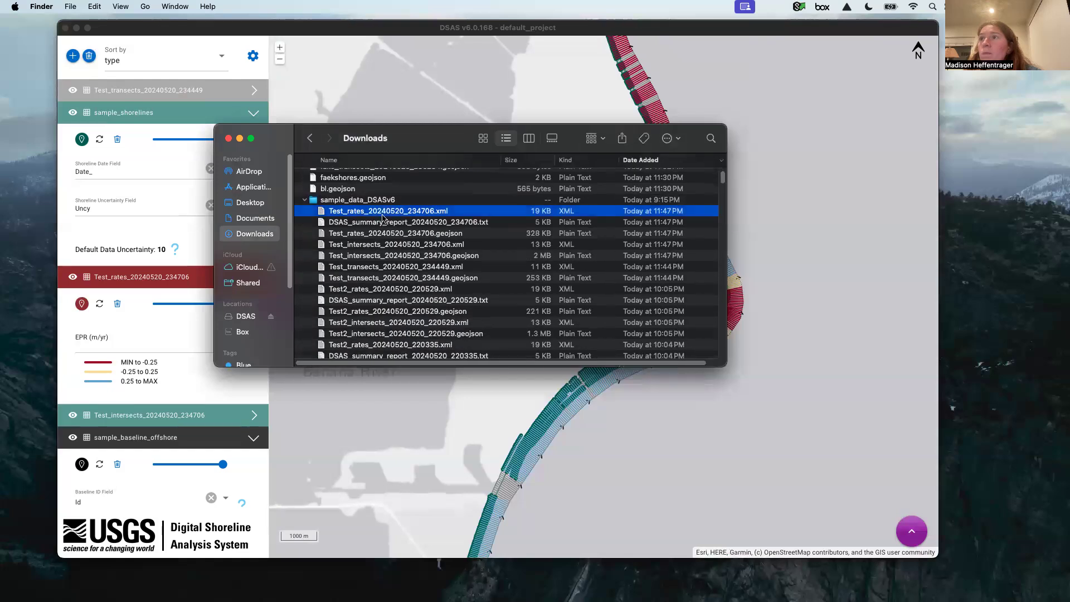
right_click(380, 225)
mouse_move(446, 240)
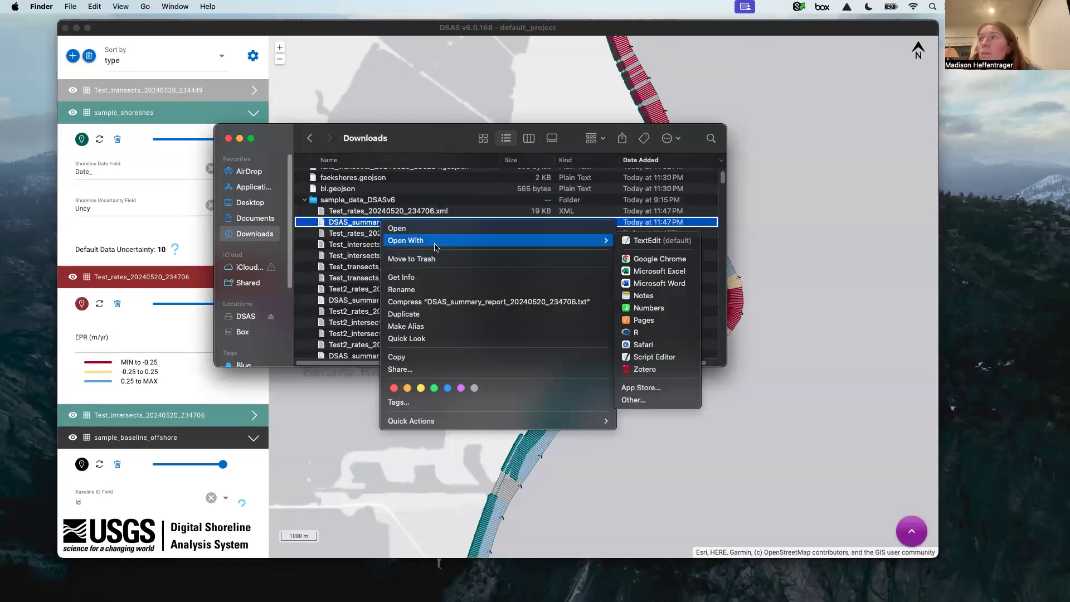
click(649, 284)
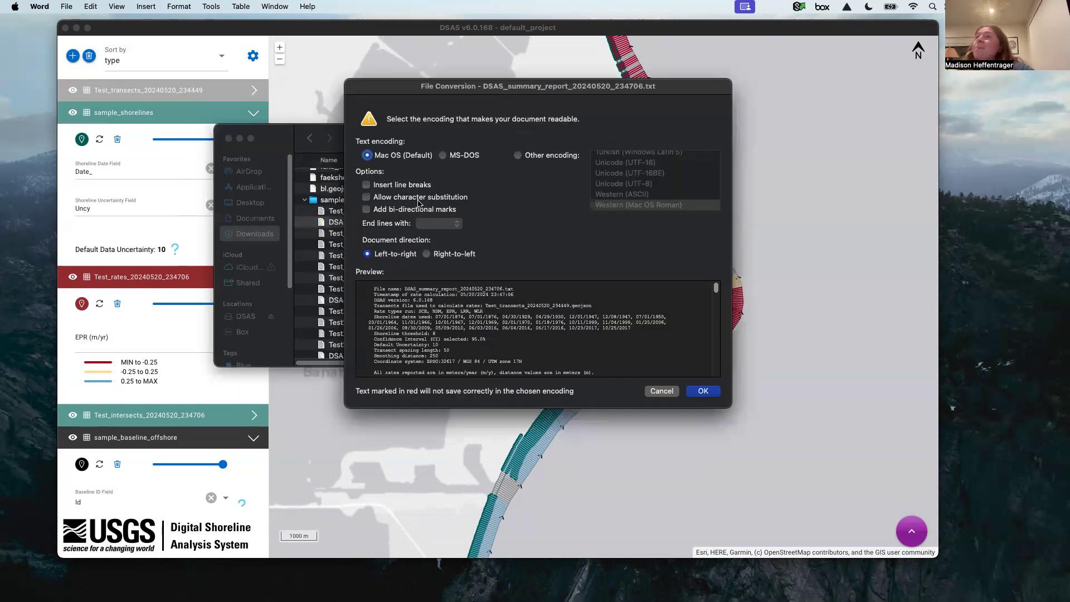
Accept the default text encoding and highlight the report's list of shoreline dates.
click(703, 392)
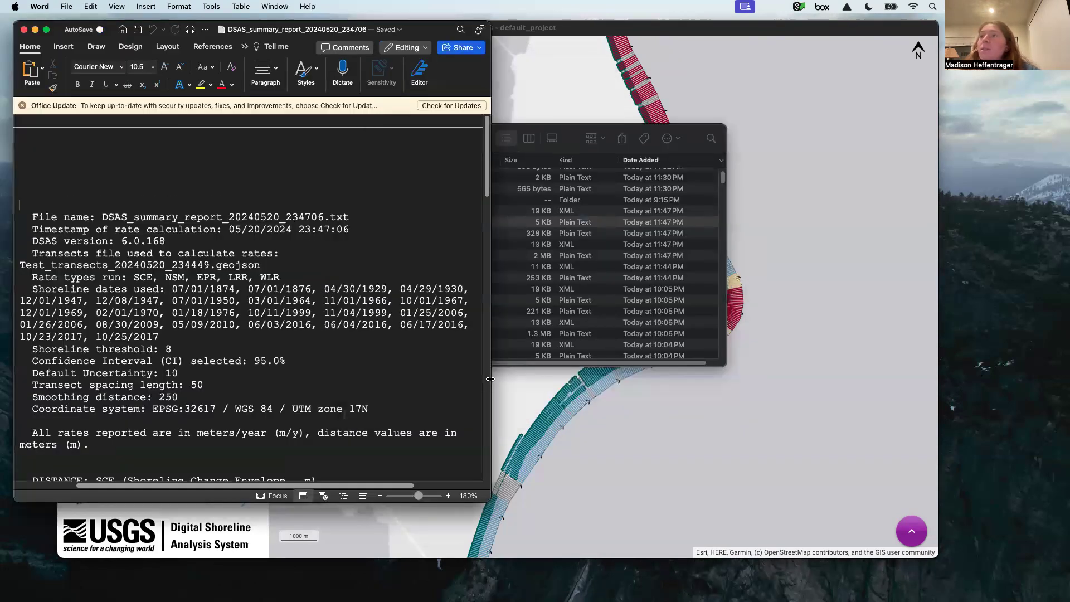
scroll(504, 371, down, 2)
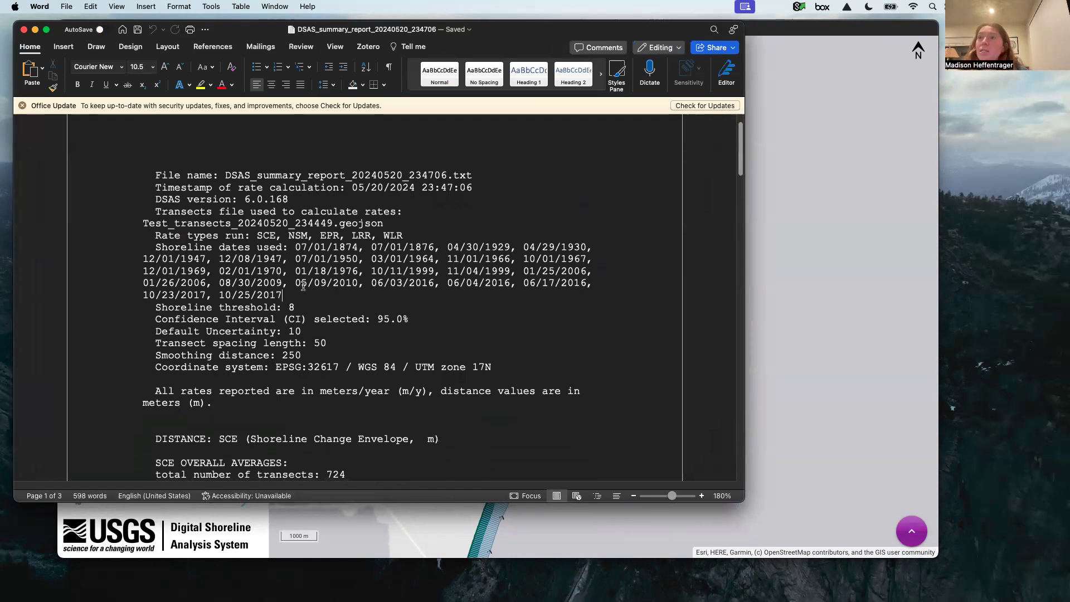
shift+click(296, 247)
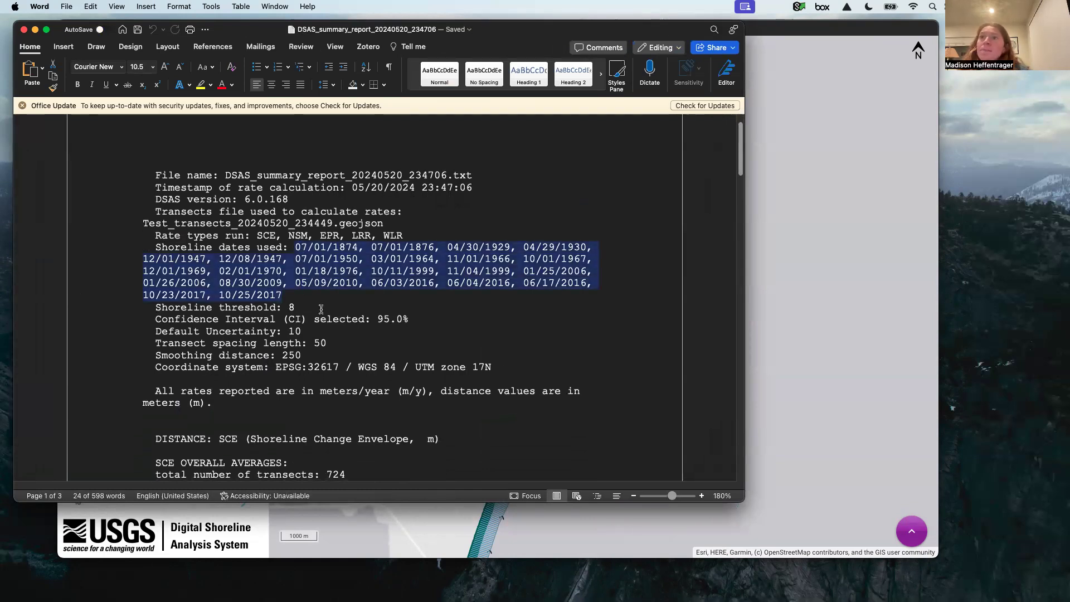
click(321, 310)
Highlight the threshold 8, confidence interval 95.0%, uncertainty 10 and transect spacing 50.
scroll(321, 310, down, 3)
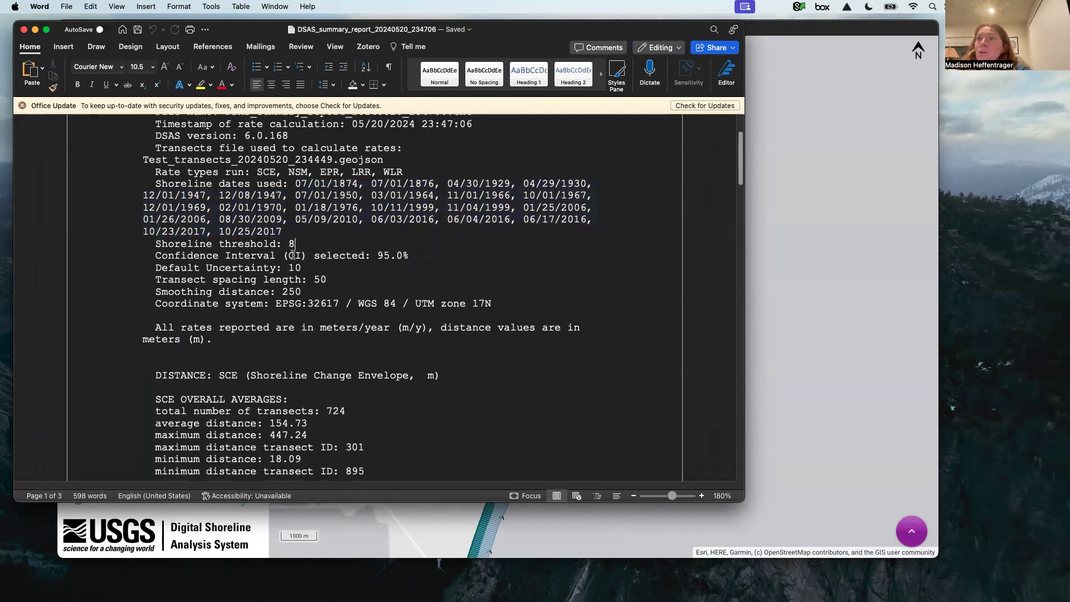
double_click(294, 246)
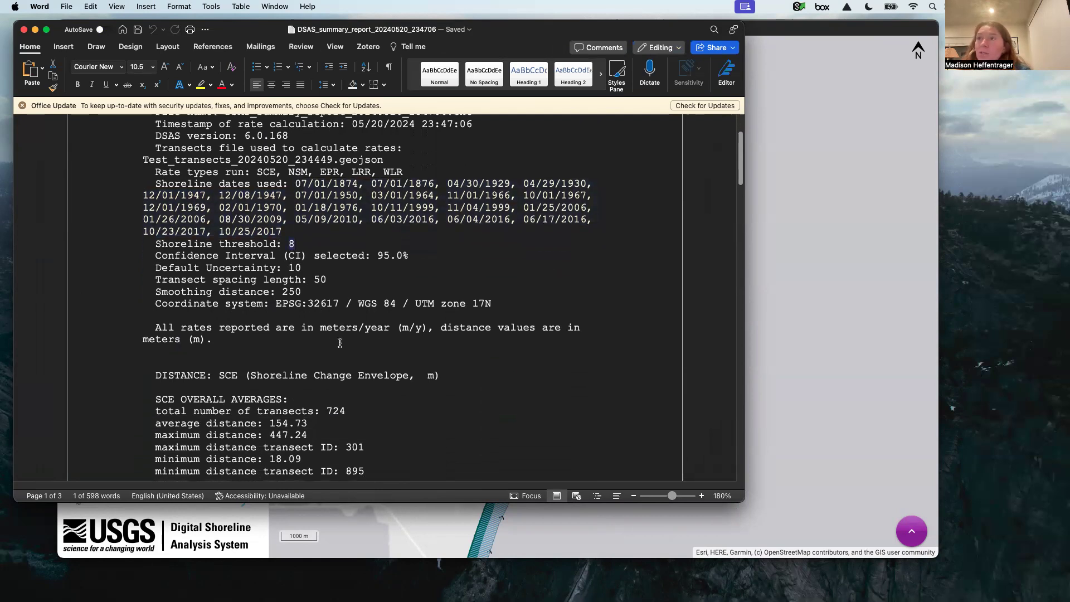
drag(407, 257, 379, 260)
scroll(379, 300, down, 1)
double_click(292, 243)
double_click(324, 252)
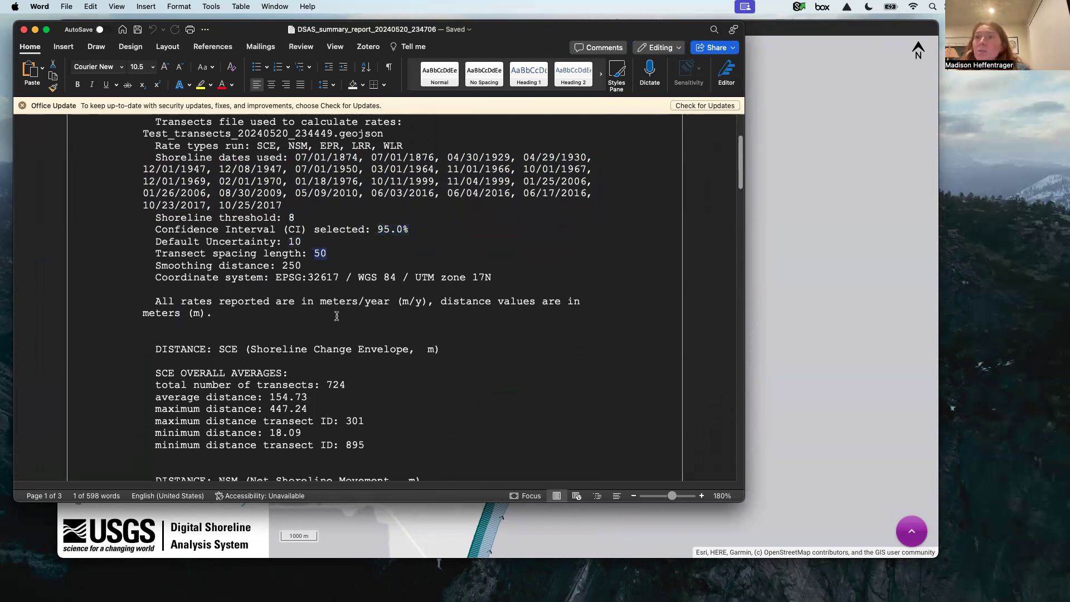
scroll(333, 306, down, 2)
click(292, 247)
scroll(394, 319, down, 5)
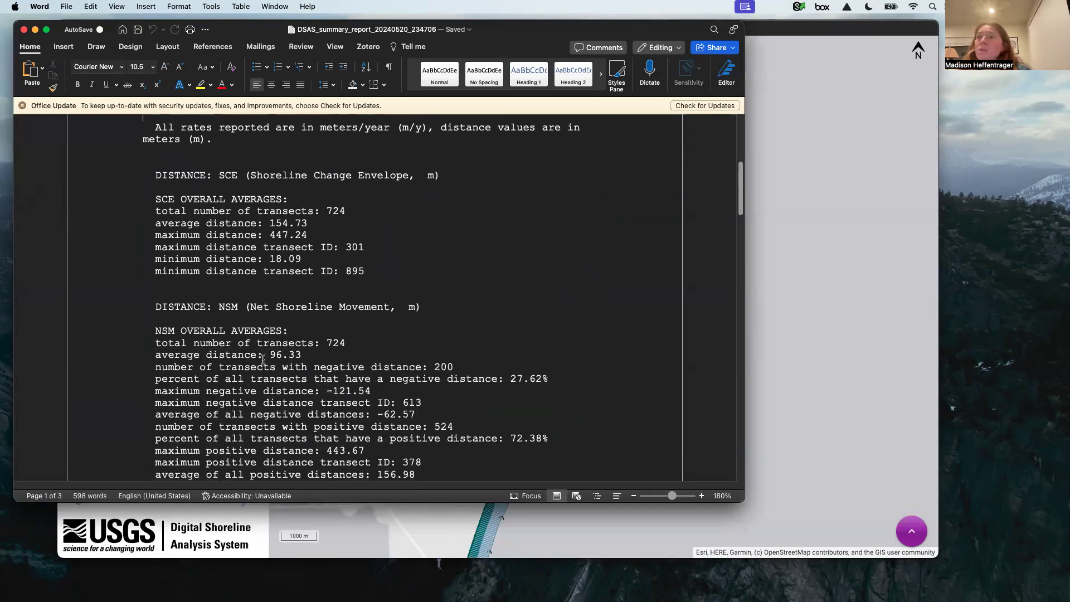
Highlight the 70.99% significant accretion and 25.14% significant erosion figures.
scroll(263, 360, down, 1)
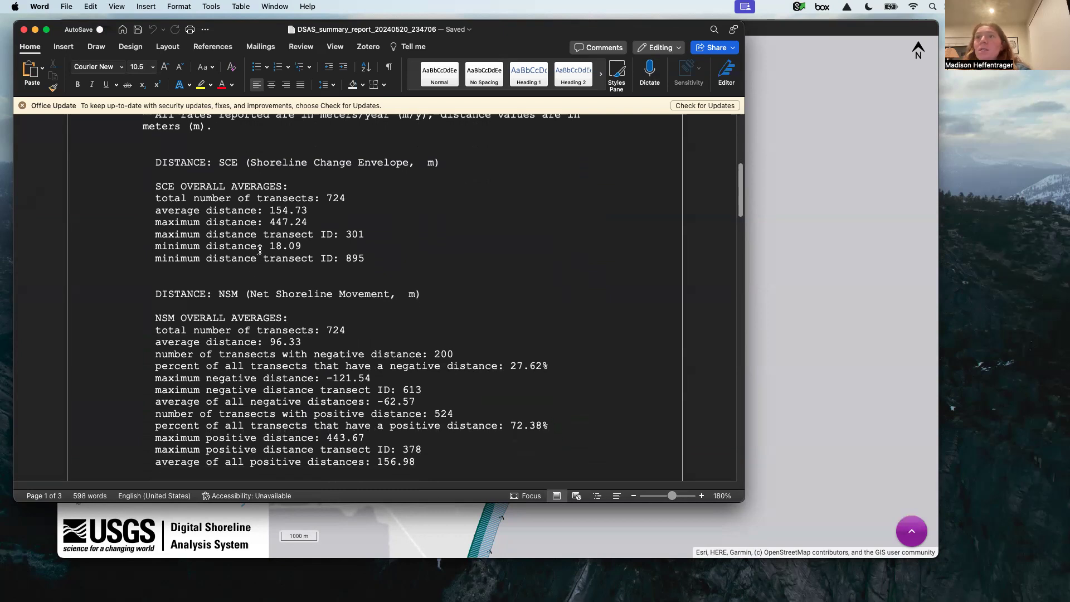
scroll(296, 366, down, 20)
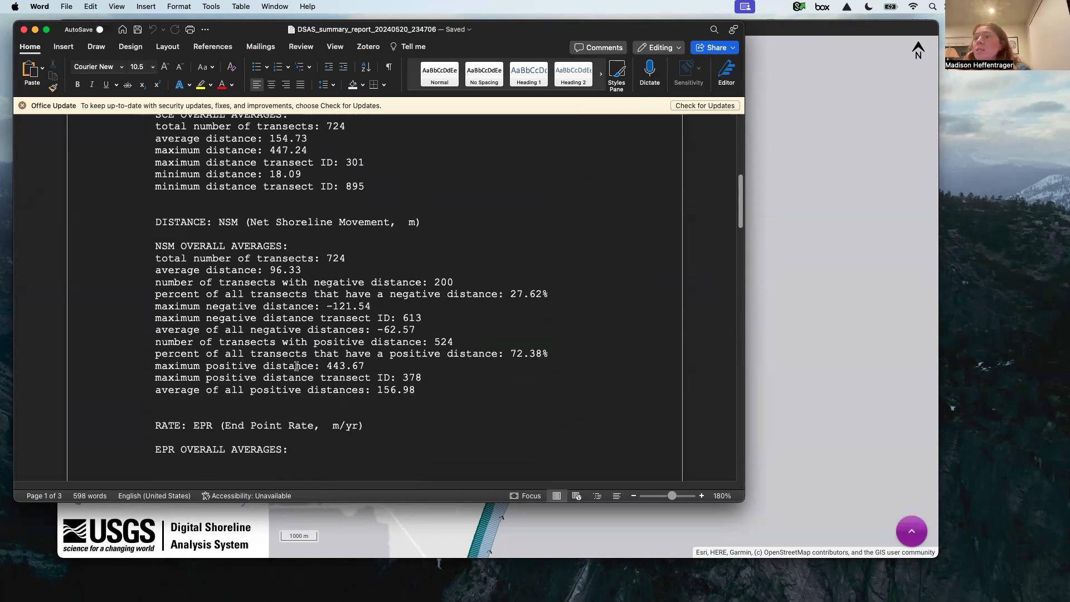
scroll(297, 366, down, 10)
scroll(297, 367, down, 2)
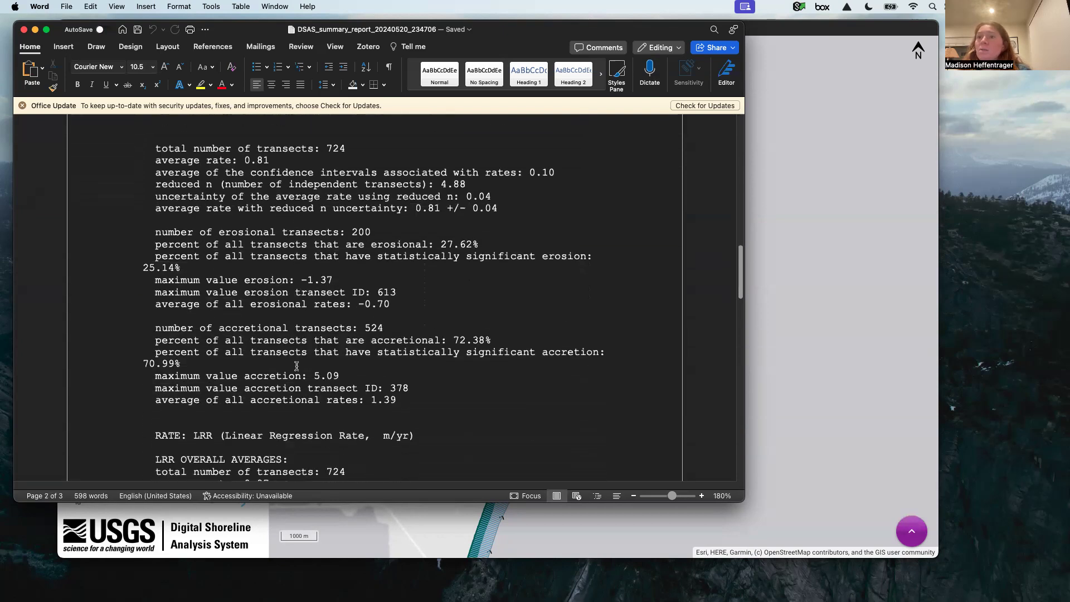
drag(142, 367, 187, 368)
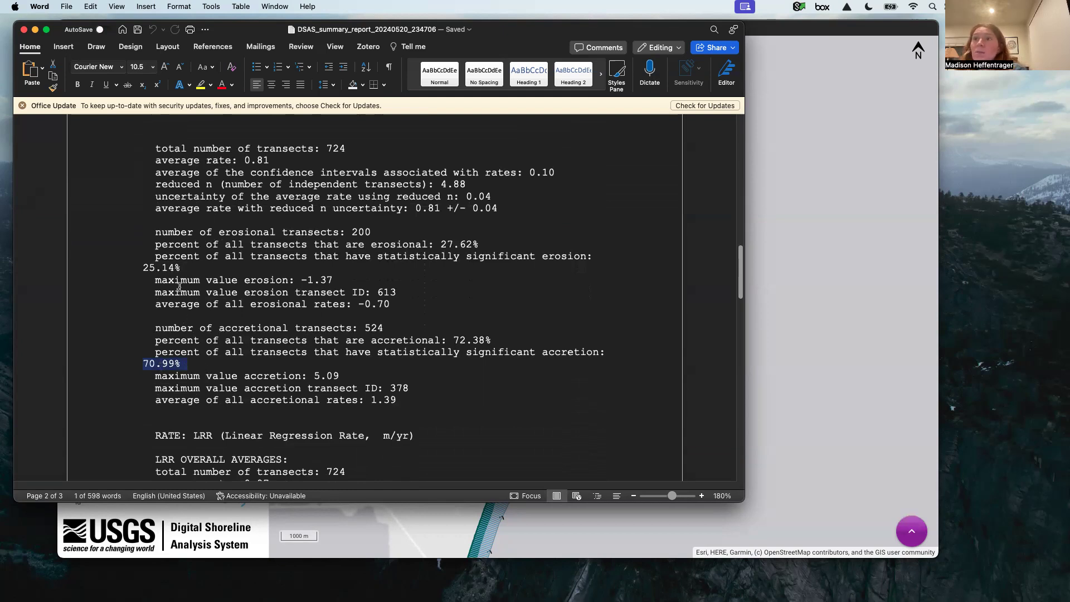
drag(187, 269, 137, 271)
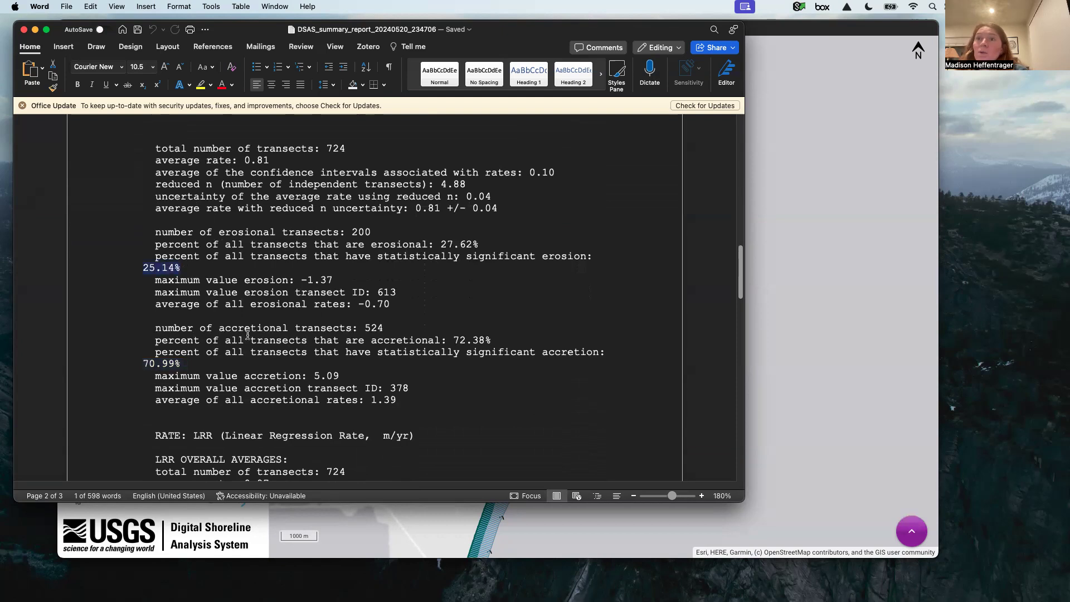
Scroll back to the top of the report and close it.
scroll(248, 336, down, 2)
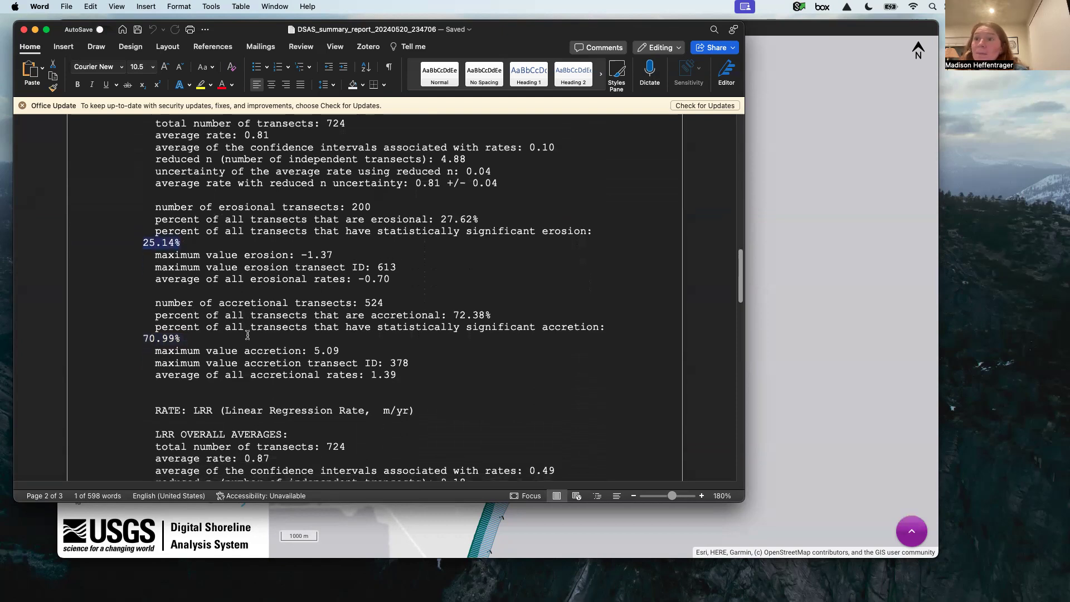
scroll(248, 335, up, 10)
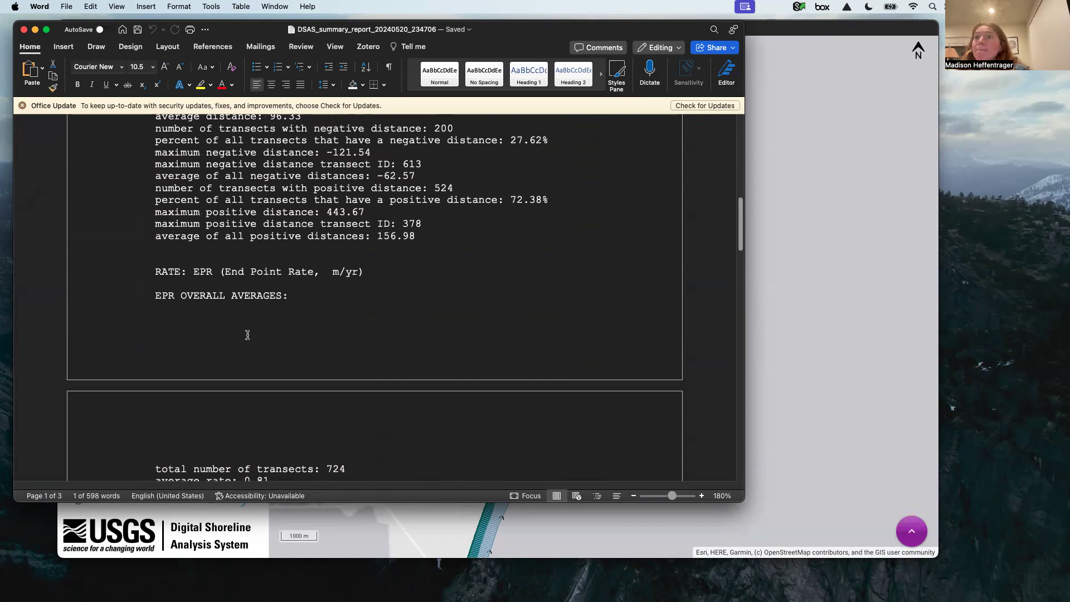
scroll(322, 335, up, 2)
scroll(322, 334, up, 15)
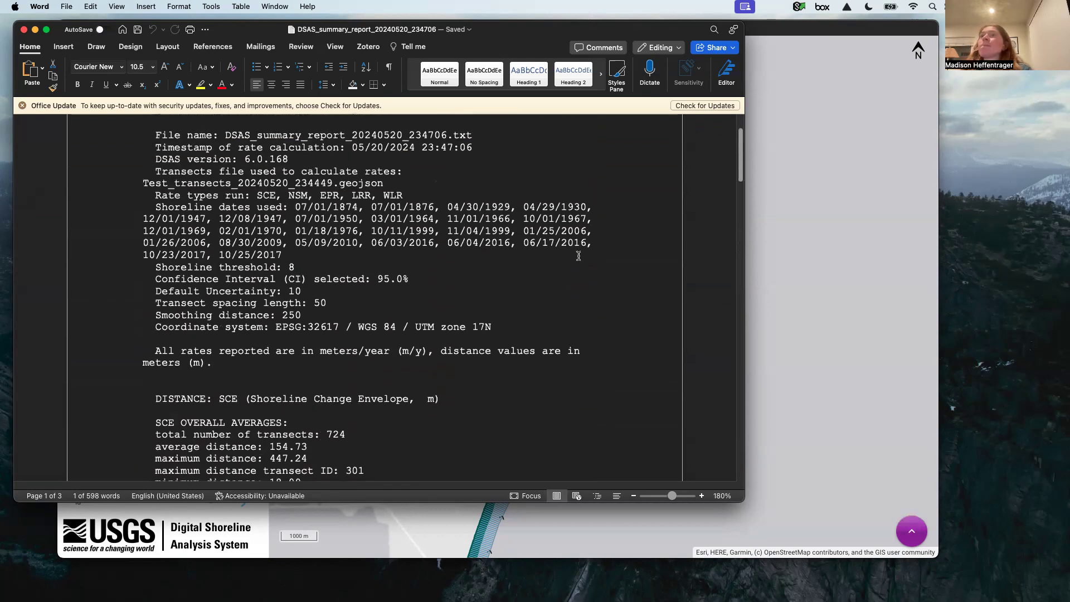
click(24, 32)
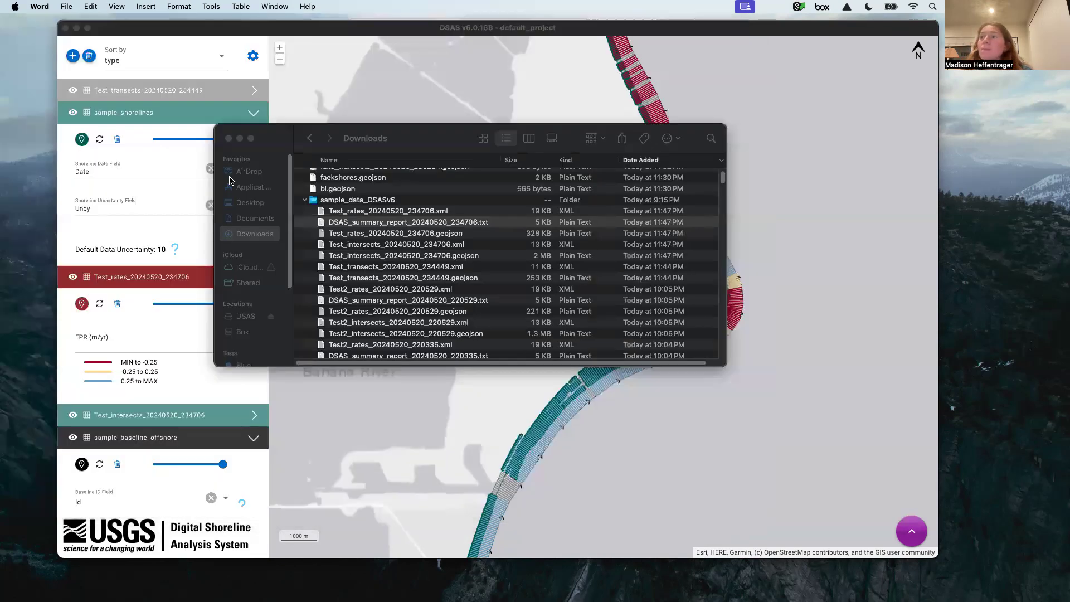
Close the Downloads window, bring DSAS to the front and dismiss the out-of-memory warning.
click(228, 139)
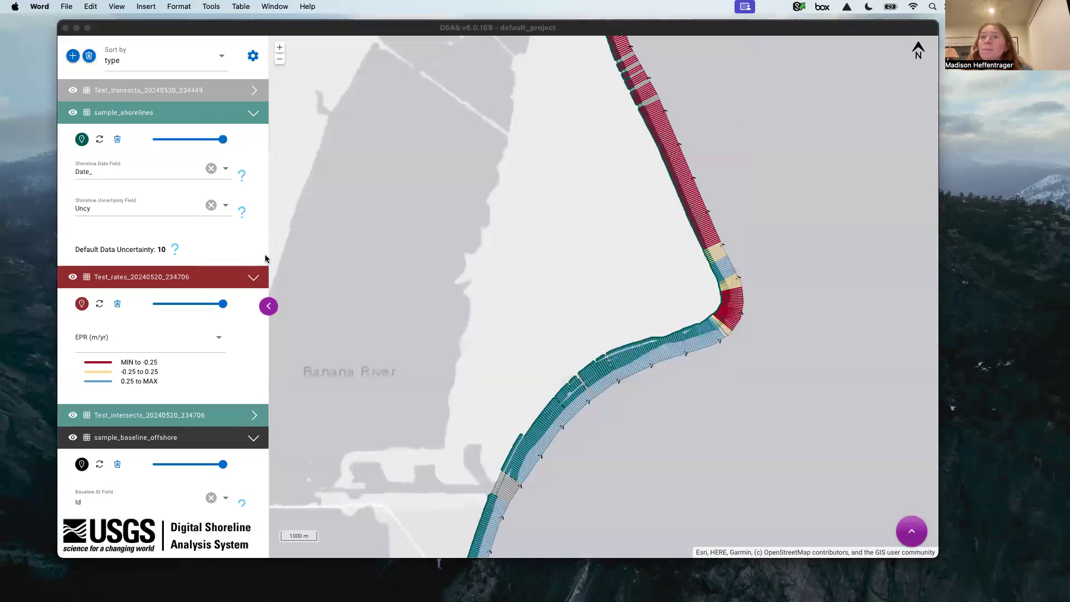
click(206, 281)
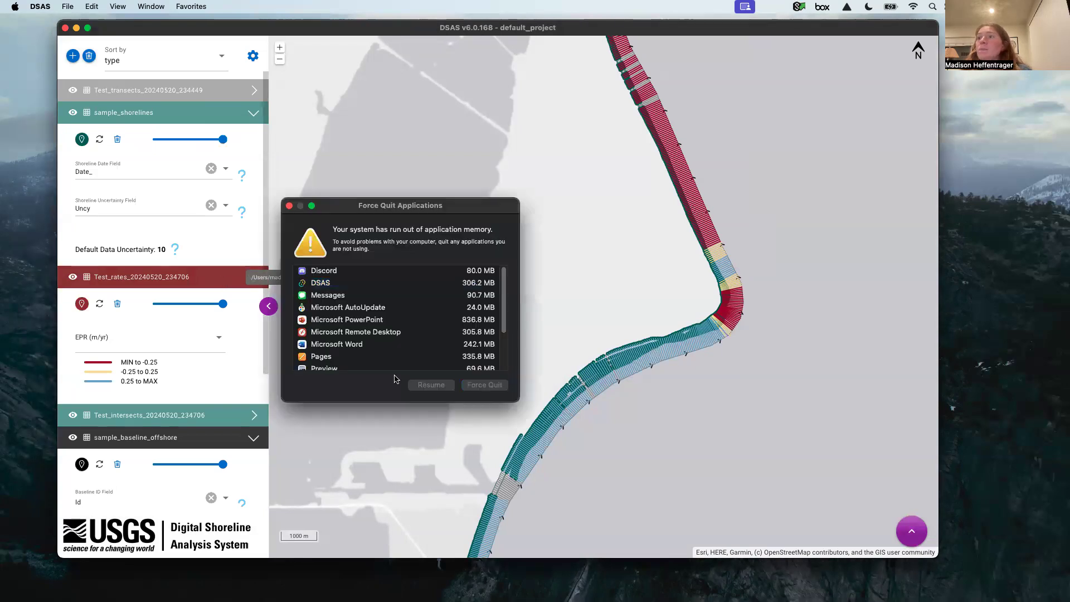
click(290, 206)
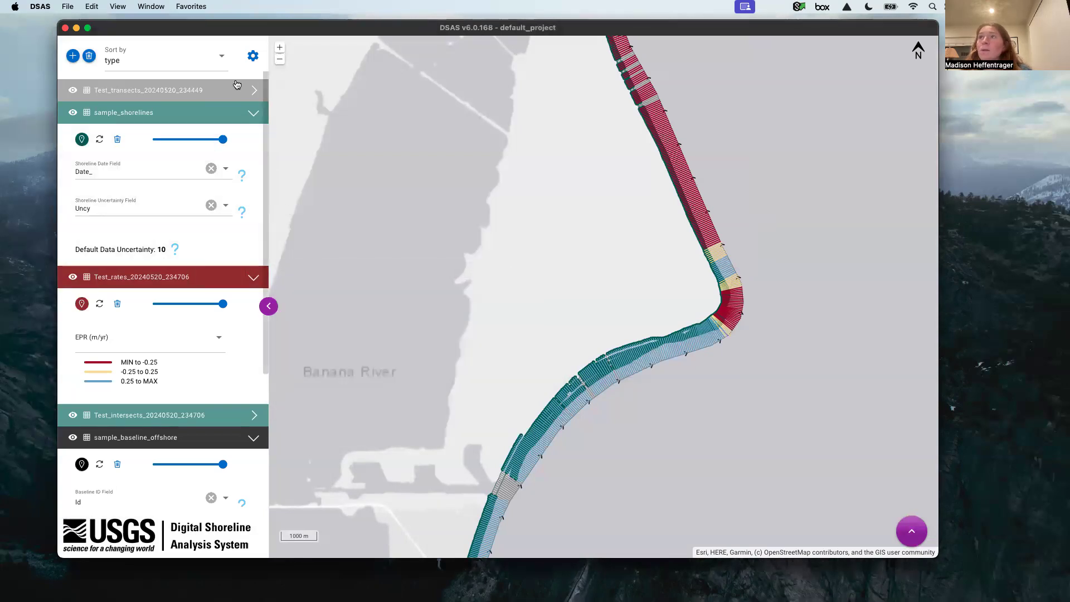